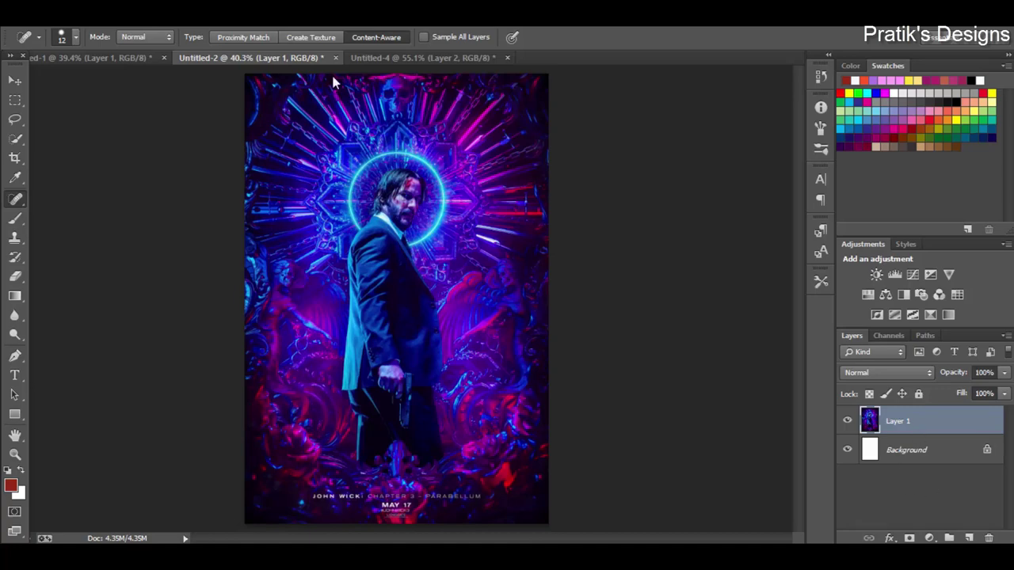
Duplicate Layer 2 with the red-shirted man from Untitled-4 into the Untitled-2 poster document
{"action": "left_click", "coordinate": [387, 60]}
{"action": "right_click", "coordinate": [871, 421]}
{"action": "left_click", "coordinate": [594, 136]}
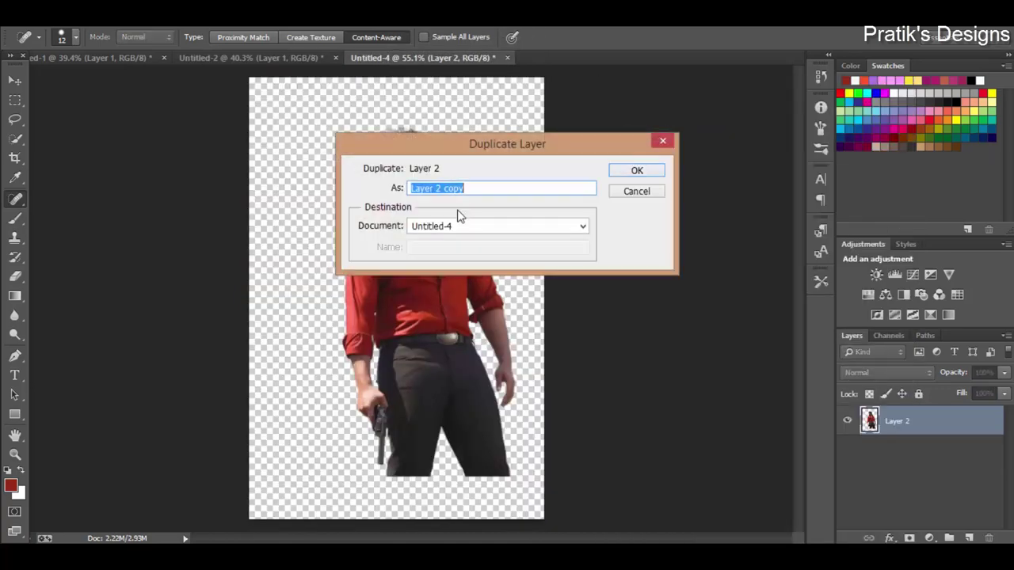
{"action": "left_click", "coordinate": [475, 227]}
{"action": "left_click", "coordinate": [459, 246]}
{"action": "left_click", "coordinate": [640, 171]}
In the poster, scale the copied man with Free Transform and hide Layer 2
{"action": "left_click", "coordinate": [281, 59]}
{"action": "key", "text": "ctrl+t"}
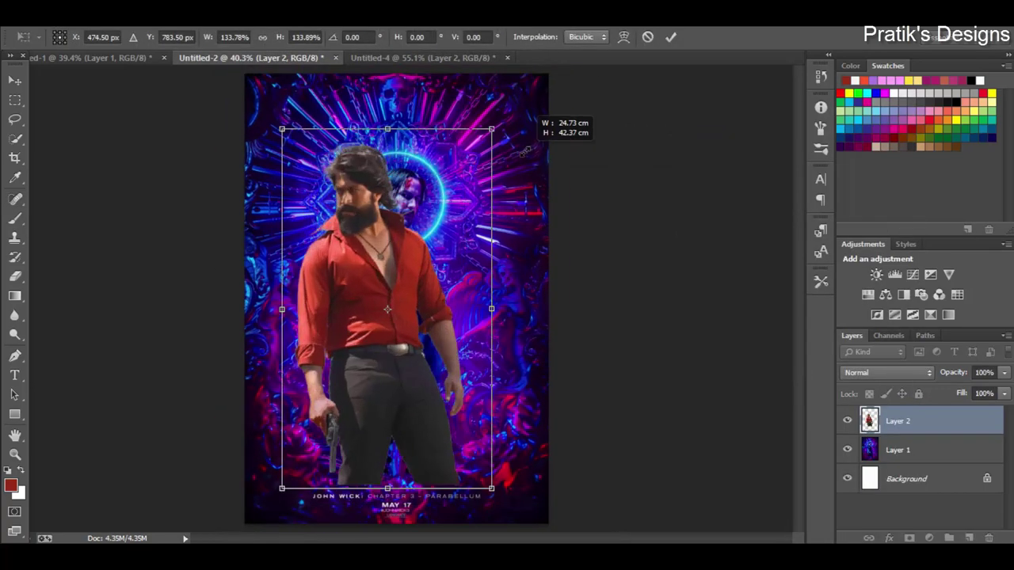
{"action": "key", "text": "Return"}
{"action": "left_click", "coordinate": [847, 421]}
Heal away the suited man's head on Layer 1 with the Content-Aware Spot Healing Brush
{"action": "left_click", "coordinate": [11, 182]}
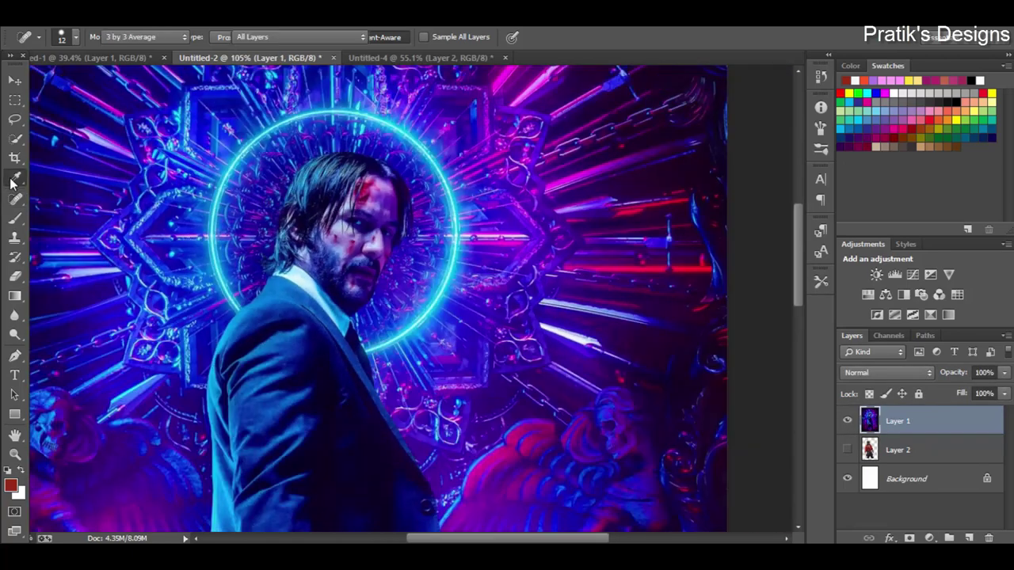
{"action": "mouse_move", "coordinate": [331, 277]}
{"action": "left_mouse_down"}
{"action": "mouse_move", "coordinate": [339, 199]}
{"action": "mouse_move", "coordinate": [316, 231]}
{"action": "left_mouse_up"}
{"action": "key", "text": "ctrl+z"}
{"action": "key", "text": "ctrl+z"}
{"action": "left_click_drag", "start_coordinate": [364, 182], "coordinate": [293, 256]}
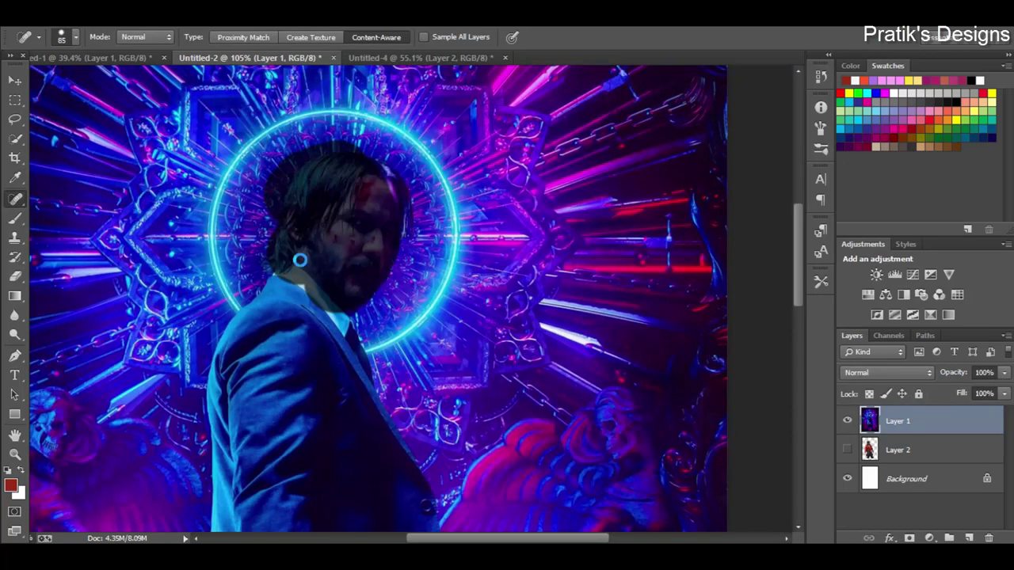
{"action": "key", "text": "ctrl+z"}
{"action": "mouse_move", "coordinate": [390, 198]}
{"action": "left_mouse_down"}
{"action": "mouse_move", "coordinate": [314, 237]}
{"action": "mouse_move", "coordinate": [396, 264]}
{"action": "mouse_move", "coordinate": [372, 222]}
{"action": "mouse_move", "coordinate": [396, 182]}
{"action": "left_mouse_up"}
{"action": "key", "text": "ctrl+z"}
{"action": "scroll", "coordinate": [317, 246], "scroll_direction": "up", "scroll_amount": 1}
{"action": "key", "text": "ctrl+z"}
{"action": "key", "text": "ctrl+z"}
{"action": "left_click", "coordinate": [362, 242]}
{"action": "scroll", "coordinate": [363, 241], "scroll_direction": "down", "scroll_amount": 3}
{"action": "scroll", "coordinate": [372, 198], "scroll_direction": "down", "scroll_amount": 3}
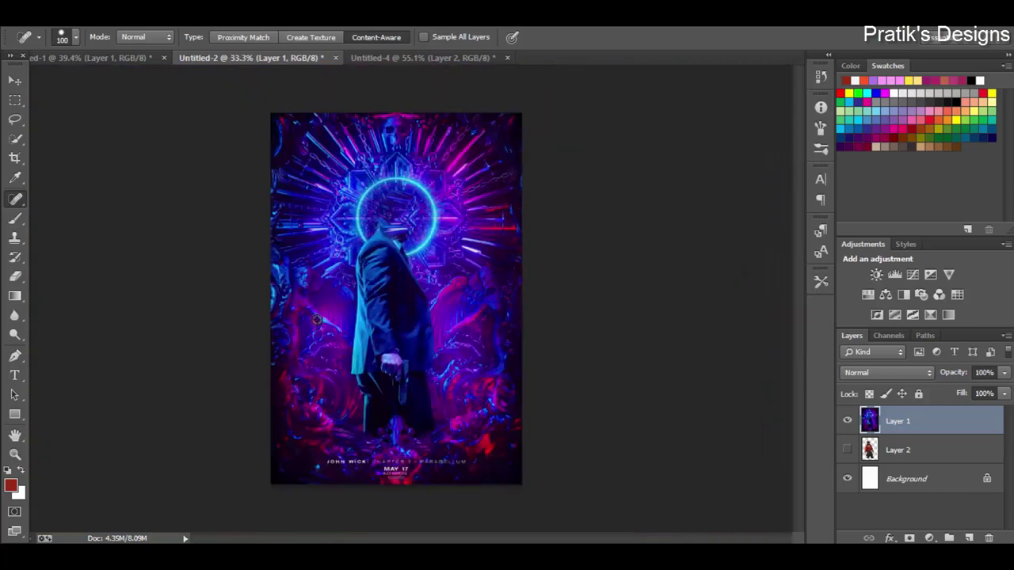
{"action": "scroll", "coordinate": [382, 155], "scroll_direction": "up", "scroll_amount": 4}
Heal out the man's bright sleeve and hand, then view the other poster copy
{"action": "left_click_drag", "start_coordinate": [348, 198], "coordinate": [359, 444]}
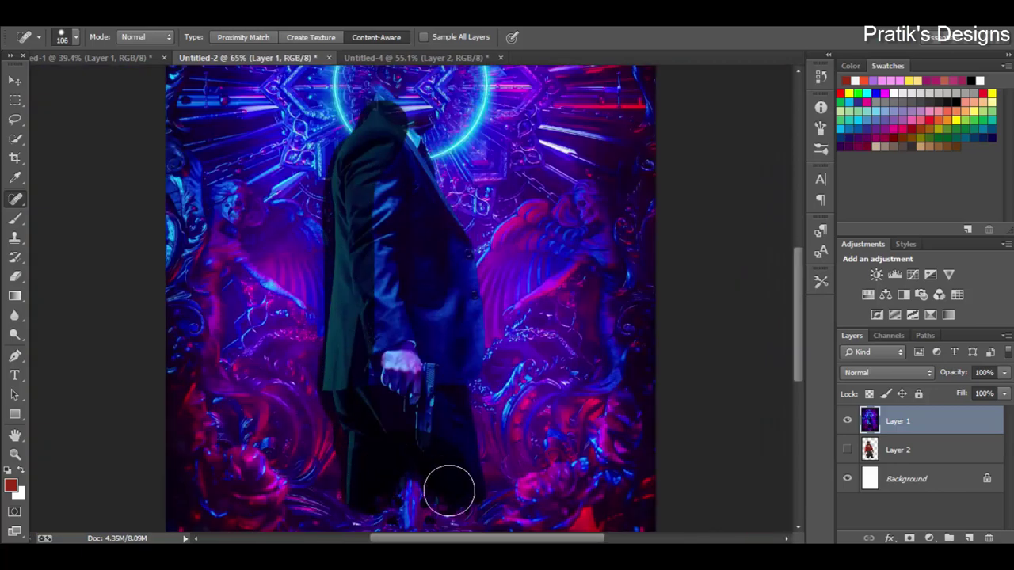
{"action": "left_click_drag", "start_coordinate": [405, 172], "coordinate": [367, 265]}
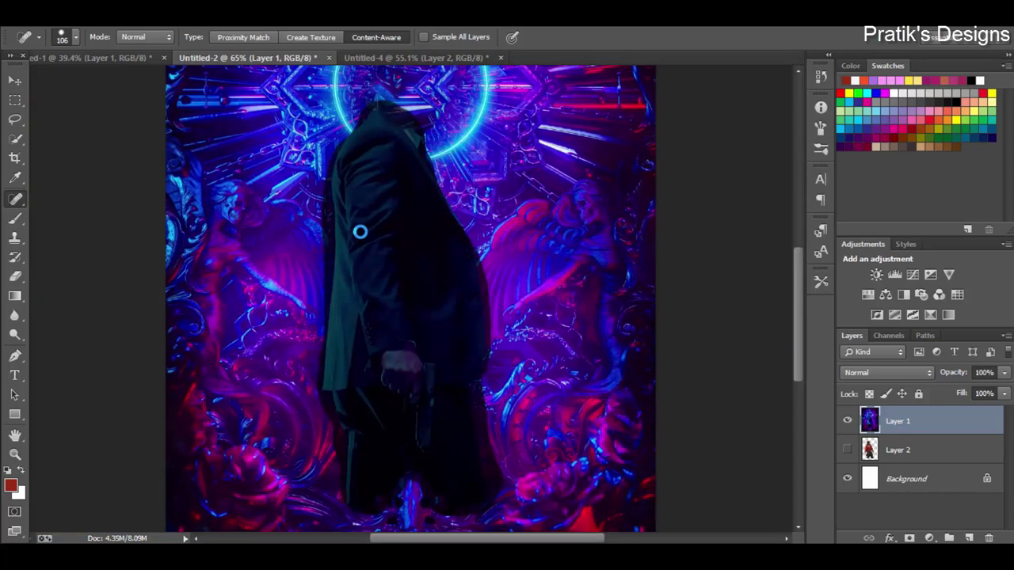
{"action": "scroll", "coordinate": [378, 359], "scroll_direction": "up", "scroll_amount": 3}
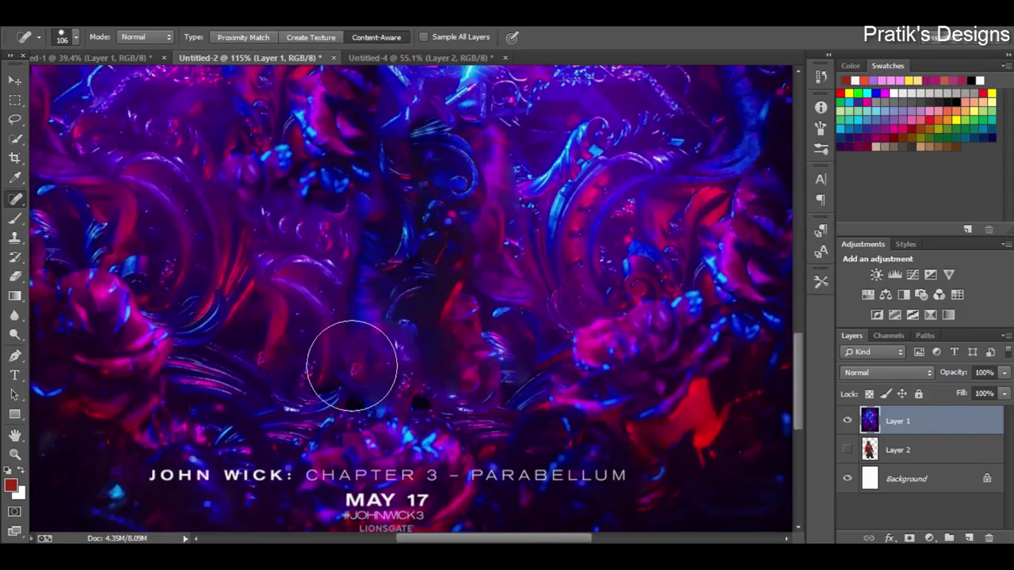
{"action": "key", "text": "ctrl+z"}
{"action": "key", "text": "ctrl+z"}
{"action": "key", "text": "ctrl+shift+Tab"}
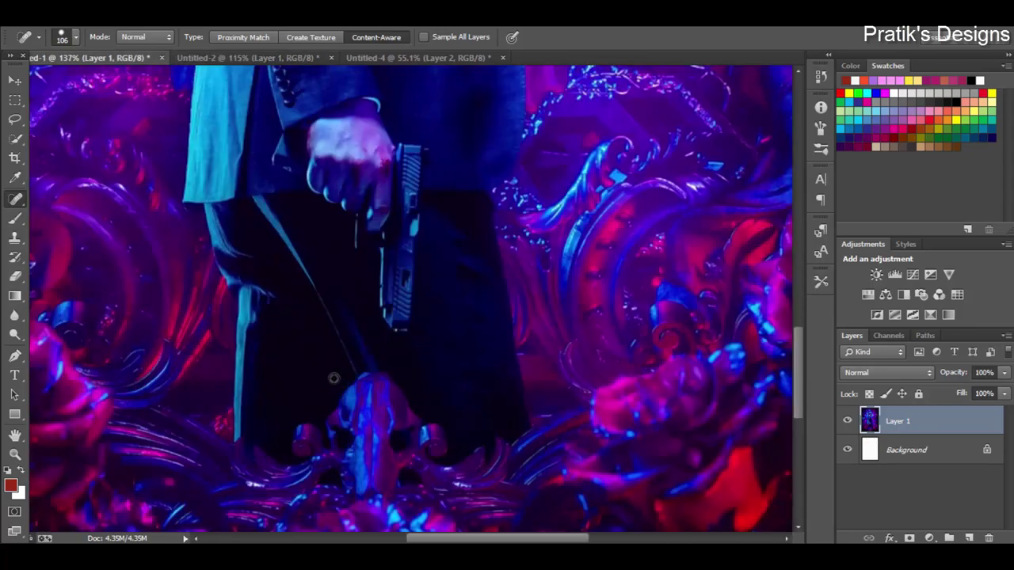
{"action": "left_click", "coordinate": [14, 134]}
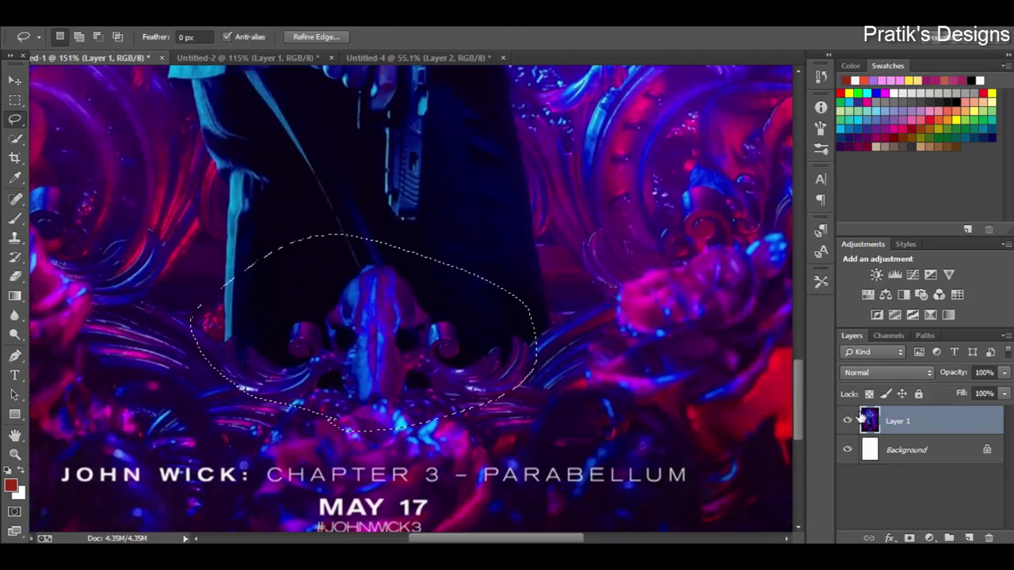
Copy the lassoed background patch into Untitled-2 as Layer 3, placed over the leftover legs
{"action": "key", "text": "ctrl+c"}
{"action": "key", "text": "ctrl+Tab"}
{"action": "key", "text": "ctrl+v"}
{"action": "key", "text": "ctrl+t"}
{"action": "left_click_drag", "start_coordinate": [396, 237], "coordinate": [396, 390]}
{"action": "key", "text": "Return"}
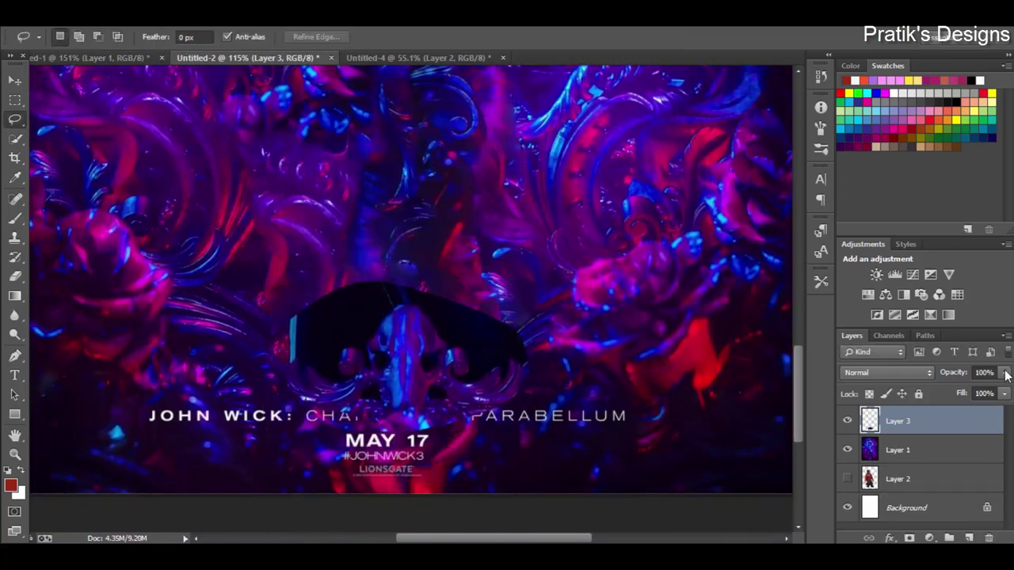
Lower Layer 3's opacity to align the patch, reposition it, and restore its opacity
{"action": "left_click_drag", "start_coordinate": [1006, 375], "coordinate": [958, 385]}
{"action": "key", "text": "v"}
{"action": "key", "text": "shift+Down"}
{"action": "key", "text": "shift+Down"}
{"action": "key", "text": "shift+Down"}
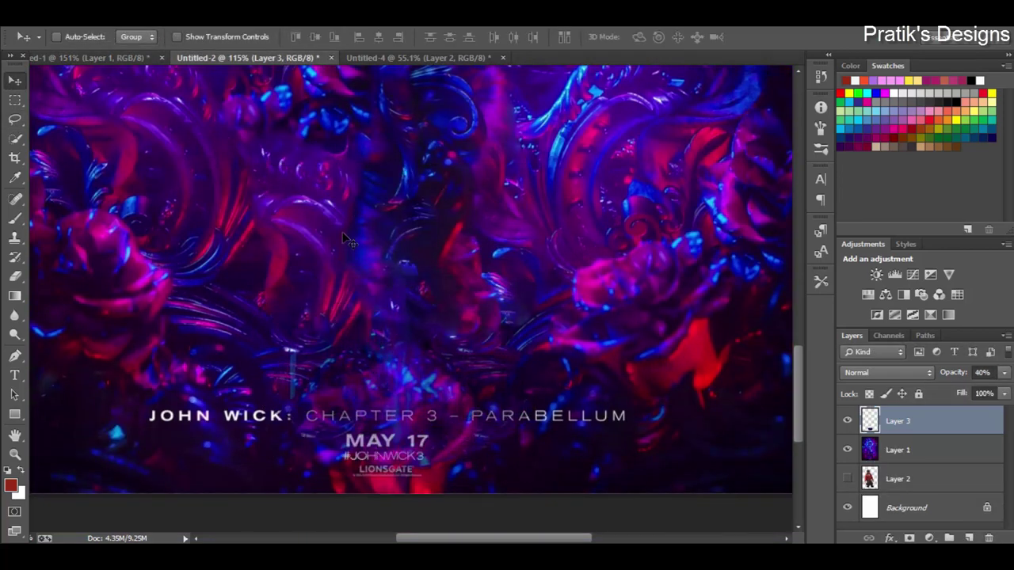
{"action": "left_click_drag", "start_coordinate": [433, 325], "coordinate": [465, 234]}
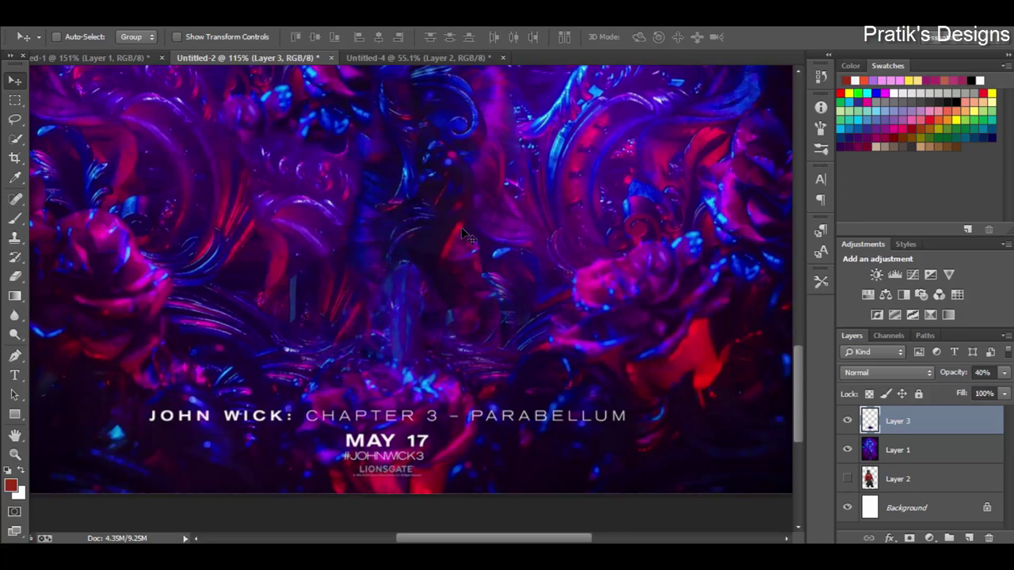
{"action": "key", "text": "0"}
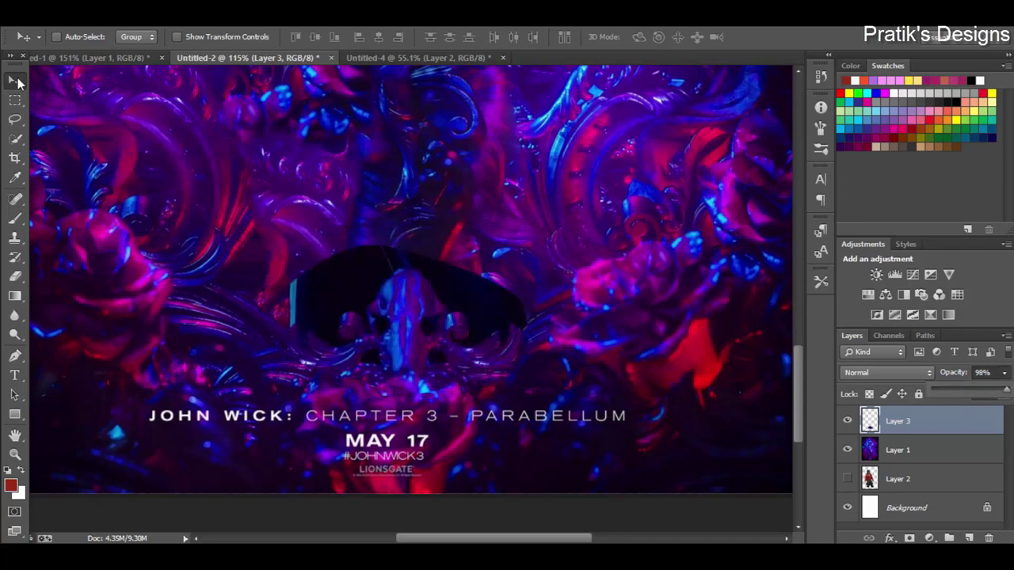
Erase the dark shape from the patch with the Background Eraser
{"action": "key", "text": "e"}
{"action": "left_click", "coordinate": [495, 321]}
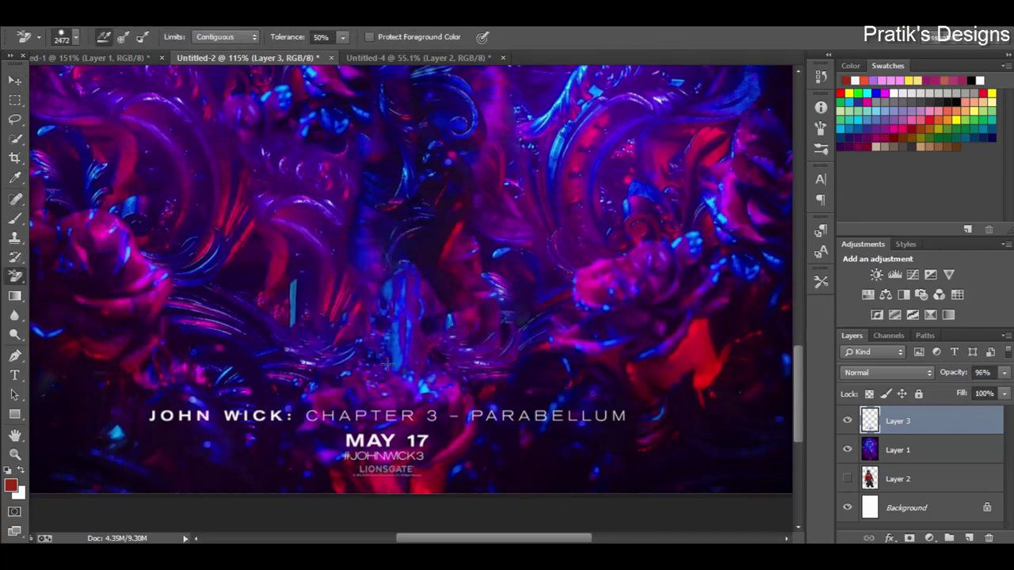
{"action": "left_click", "coordinate": [15, 81]}
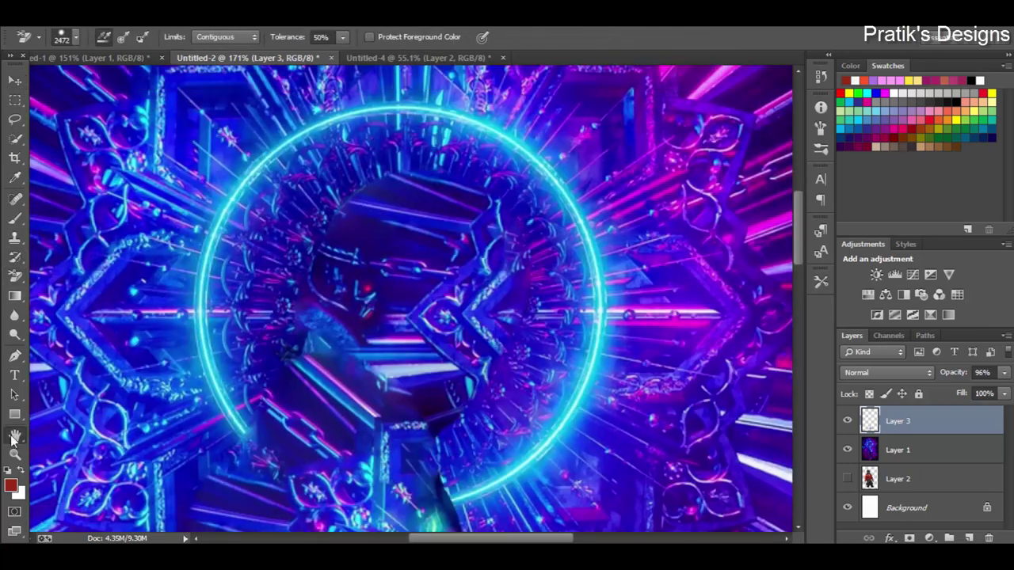
Draw a circle inside the halo with the Ellipse Tool, no fill and a black stroke
{"action": "right_click", "coordinate": [14, 414]}
{"action": "left_click", "coordinate": [80, 441]}
{"action": "left_click_drag", "start_coordinate": [415, 305], "coordinate": [566, 459]}
{"action": "left_click", "coordinate": [598, 216]}
{"action": "left_click", "coordinate": [591, 274]}
{"action": "left_click", "coordinate": [680, 217]}
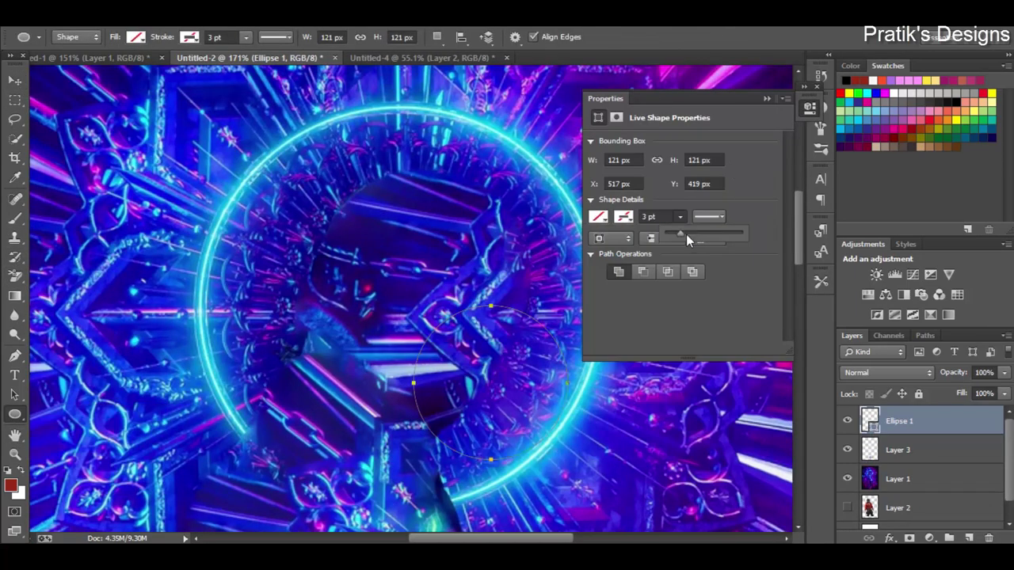
{"action": "left_click_drag", "start_coordinate": [686, 234], "coordinate": [693, 230]}
{"action": "left_click", "coordinate": [810, 109]}
Give Ellipse 1 a cyan Color Overlay layer effect
{"action": "double_click", "coordinate": [935, 421]}
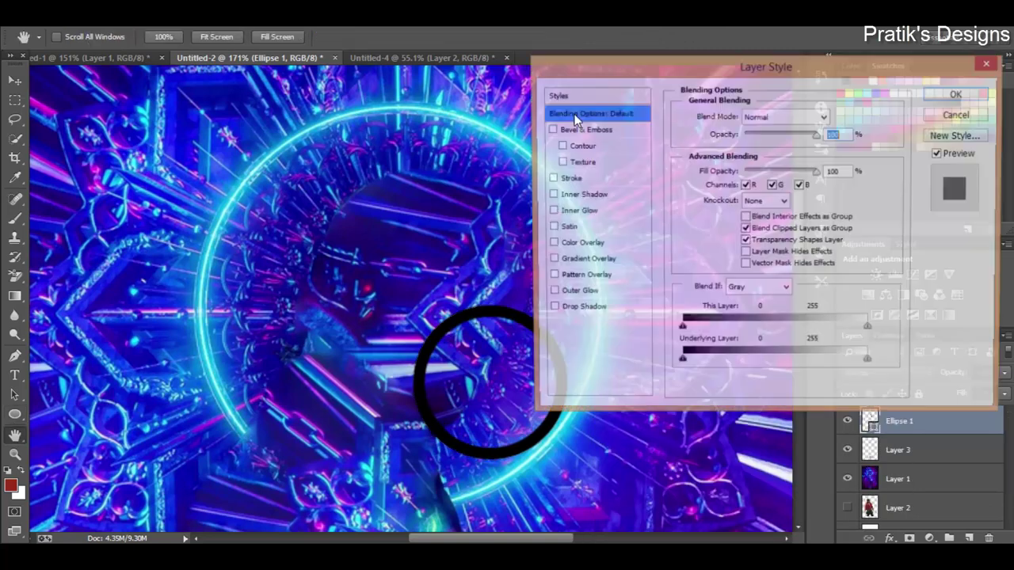
{"action": "left_click", "coordinate": [623, 257]}
{"action": "left_click", "coordinate": [877, 129]}
{"action": "left_click", "coordinate": [804, 283]}
{"action": "left_click_drag", "start_coordinate": [727, 204], "coordinate": [688, 195]}
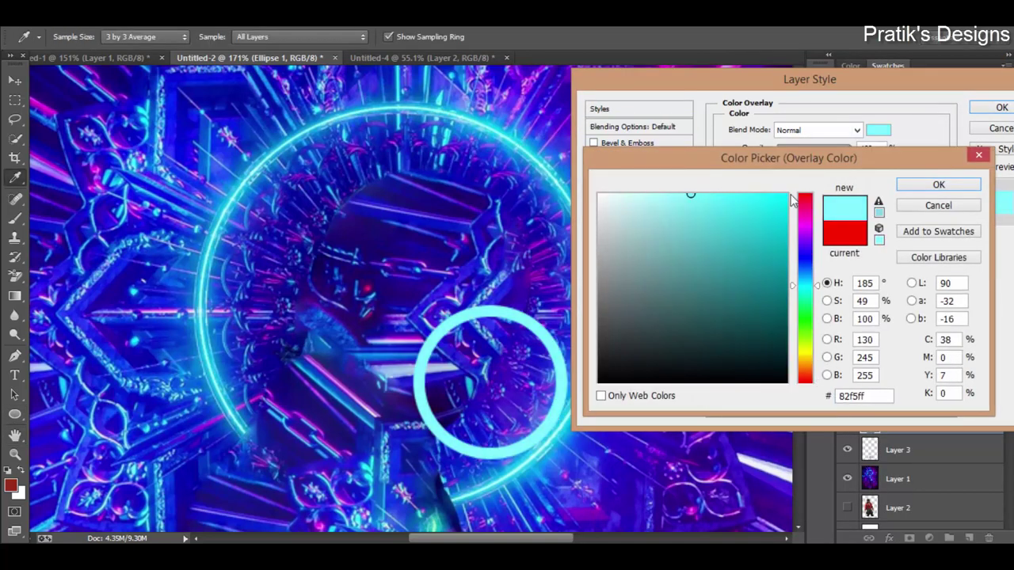
{"action": "left_click", "coordinate": [937, 185]}
Add a cyan Stroke and a cyan Outer Glow sampled from the ring
{"action": "left_click", "coordinate": [609, 192]}
{"action": "left_click", "coordinate": [757, 230]}
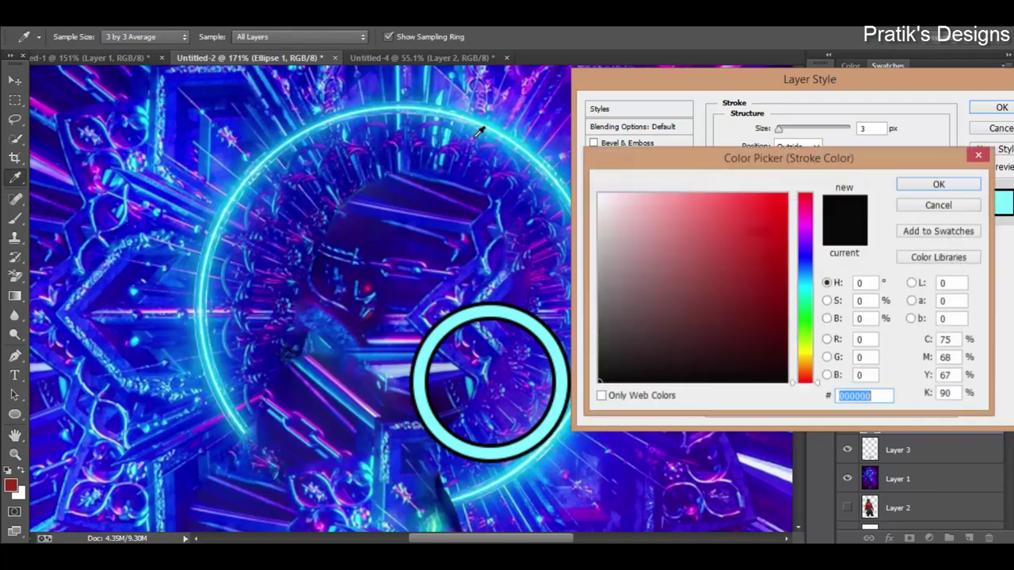
{"action": "left_click", "coordinate": [488, 119]}
{"action": "key", "text": "Return"}
{"action": "left_click", "coordinate": [617, 307]}
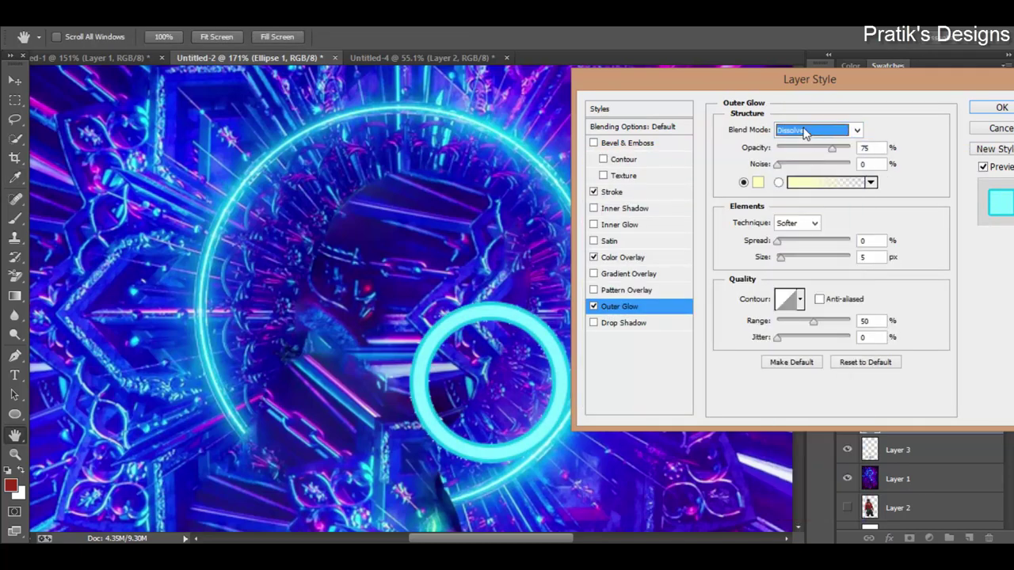
{"action": "left_click", "coordinate": [757, 182]}
{"action": "left_click", "coordinate": [512, 129]}
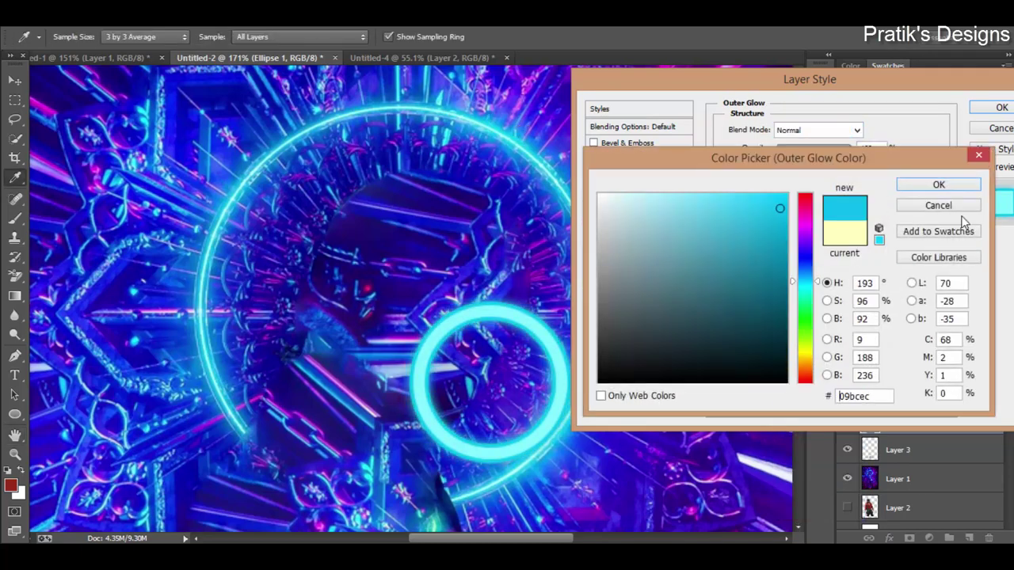
{"action": "key", "text": "Return"}
{"action": "key", "text": "Return"}
Centre the ring on the halo and enlarge it to about 267% (323 px)
{"action": "key", "text": "ctrl+t"}
{"action": "left_click_drag", "start_coordinate": [488, 383], "coordinate": [404, 311]}
{"action": "left_click_drag", "start_coordinate": [430, 238], "coordinate": [549, 267]}
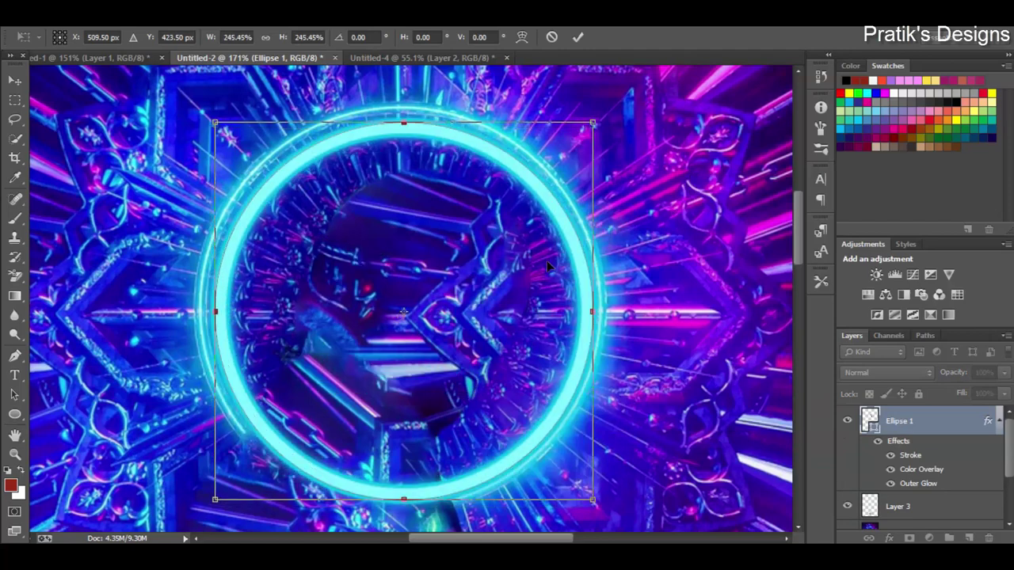
{"action": "left_click_drag", "start_coordinate": [593, 120], "coordinate": [609, 120]}
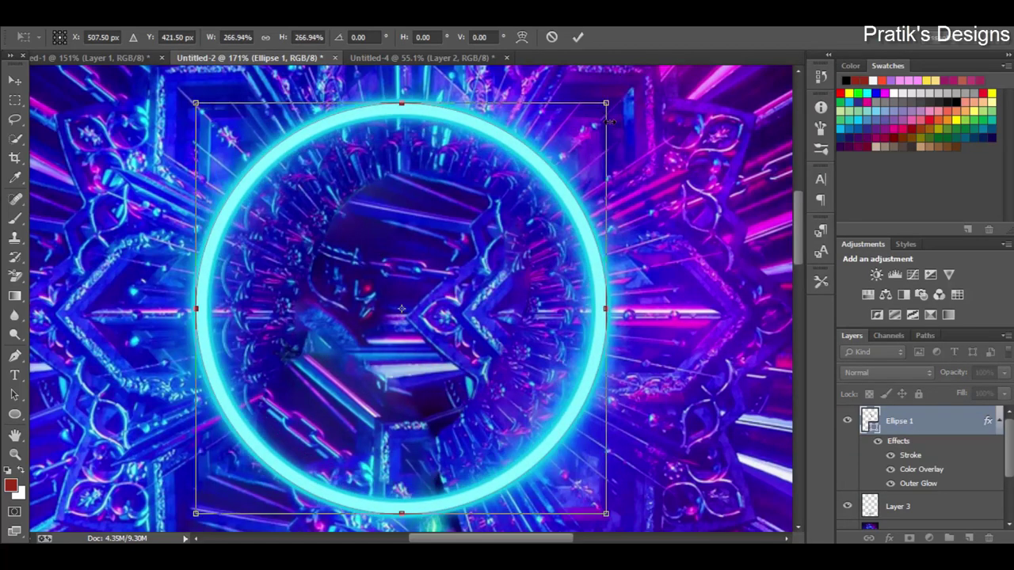
{"action": "key", "text": "Return"}
{"action": "left_click_drag", "start_coordinate": [249, 37], "coordinate": [234, 53]}
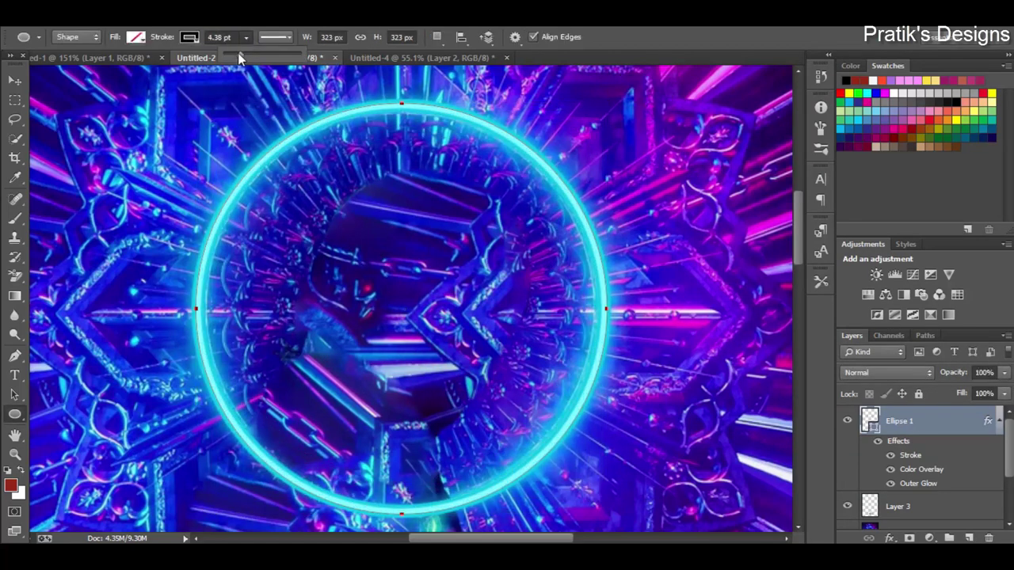
Lighten Ellipse 1's Color Overlay to a pale cyan
{"action": "key", "text": "v"}
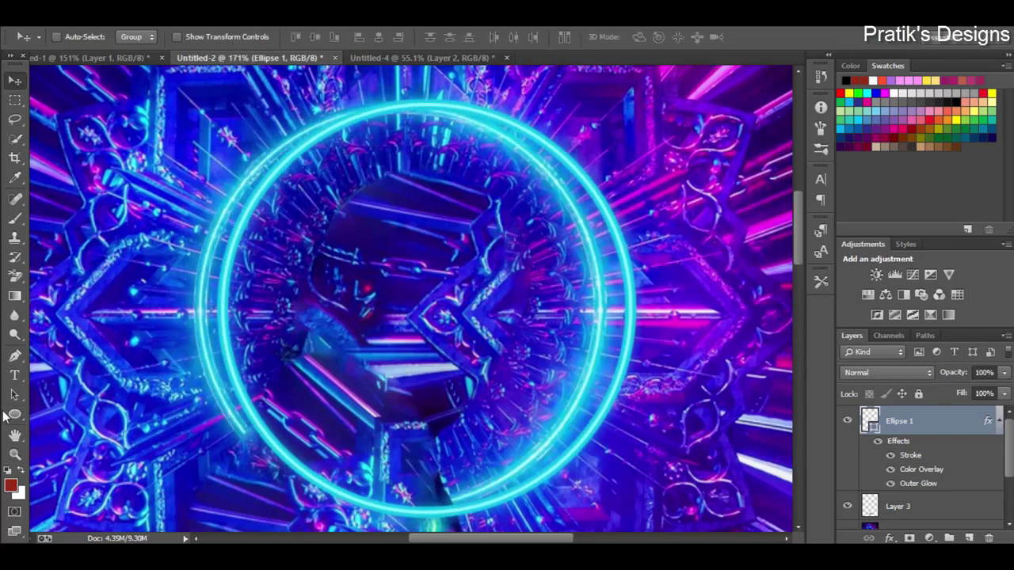
{"action": "left_click", "coordinate": [14, 415]}
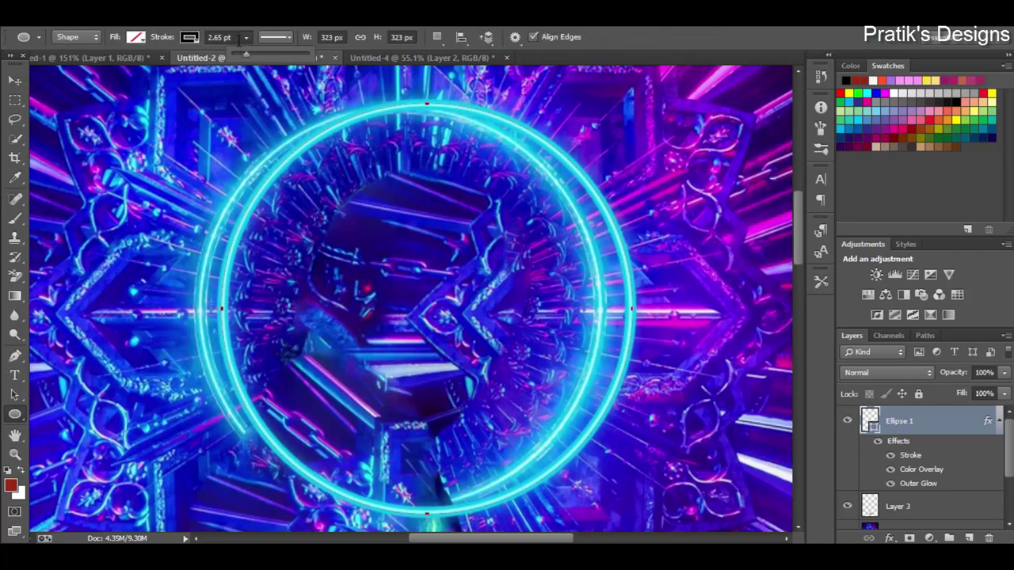
{"action": "left_click", "coordinate": [16, 82]}
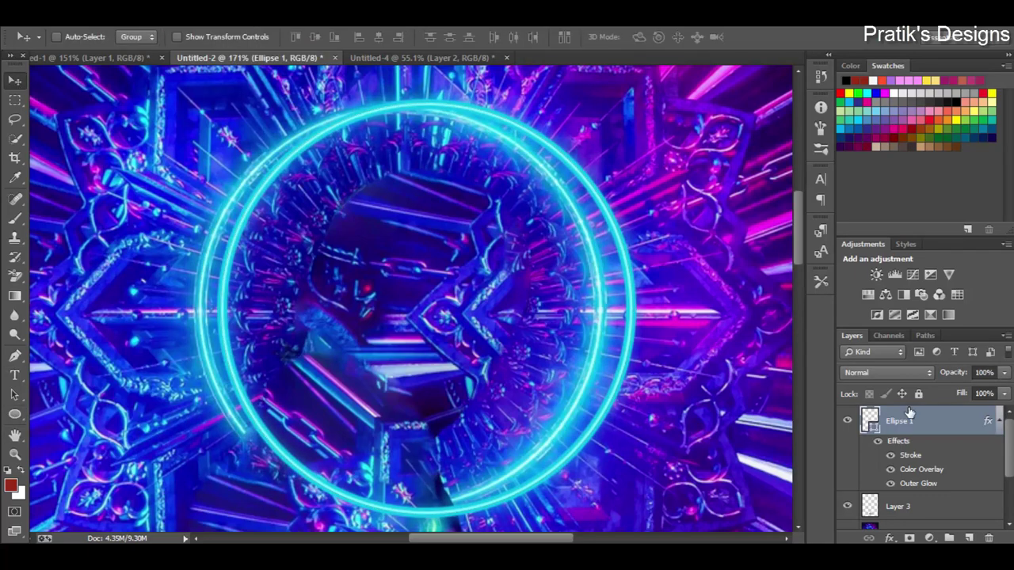
{"action": "double_click", "coordinate": [909, 413]}
{"action": "left_click", "coordinate": [625, 297]}
{"action": "left_click", "coordinate": [629, 255]}
{"action": "left_click", "coordinate": [876, 131]}
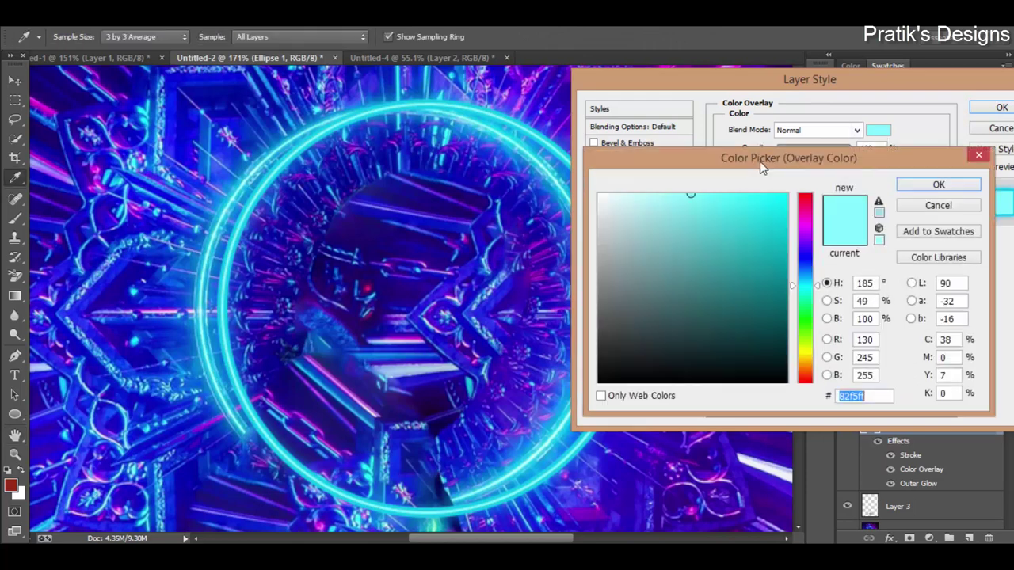
{"action": "left_click", "coordinate": [620, 198]}
{"action": "key", "text": "Return"}
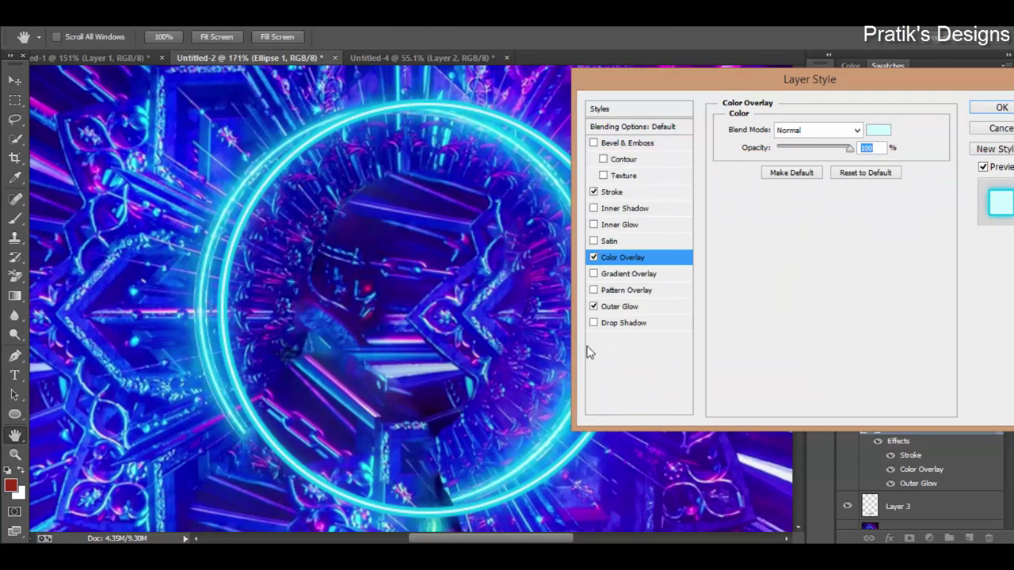
Set the ring's Stroke to 3 px and tighten the Outer Glow spread and size
{"action": "left_click", "coordinate": [620, 194]}
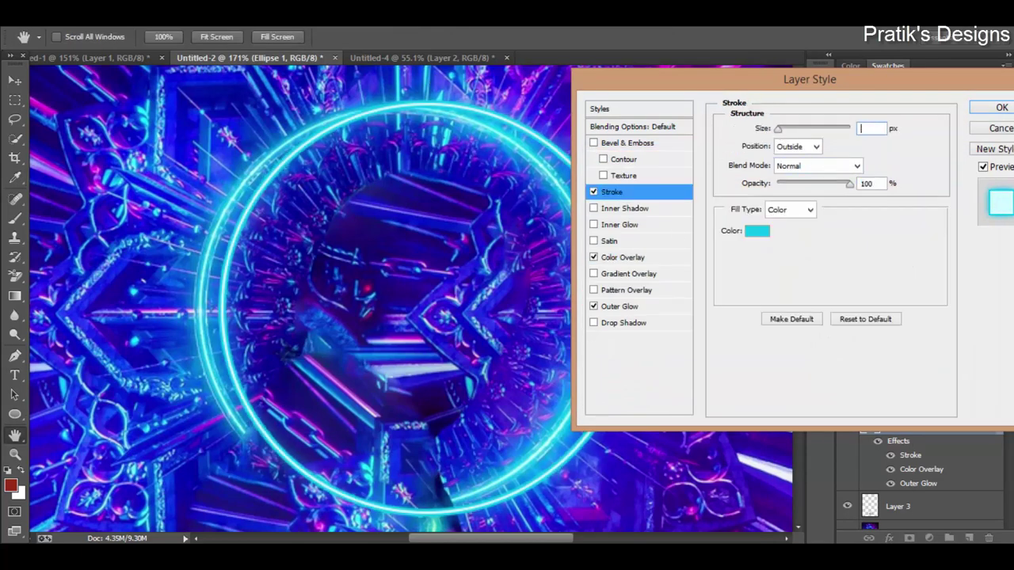
{"action": "type", "text": "3"}
{"action": "left_click", "coordinate": [850, 185]}
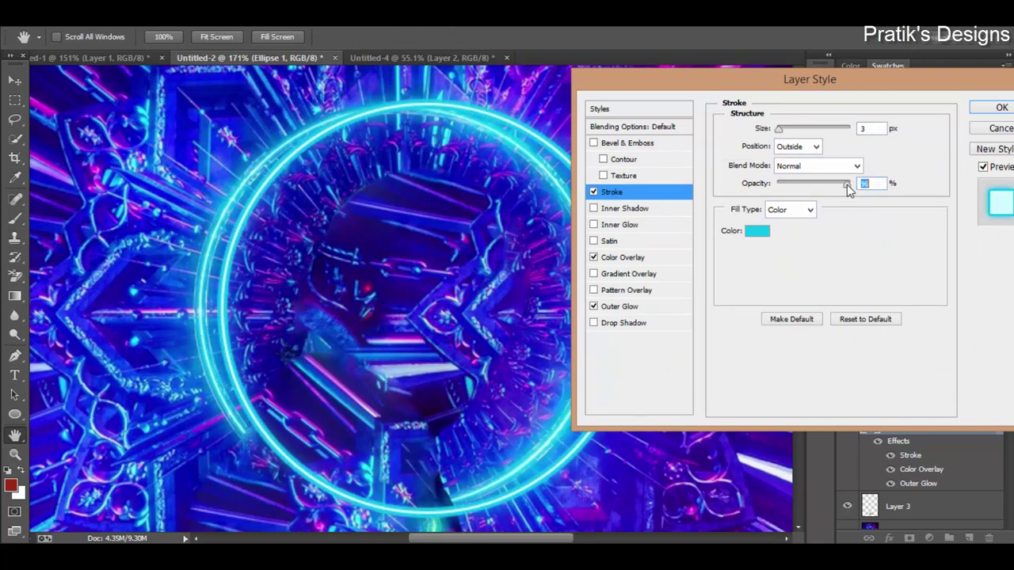
{"action": "left_click", "coordinate": [625, 309]}
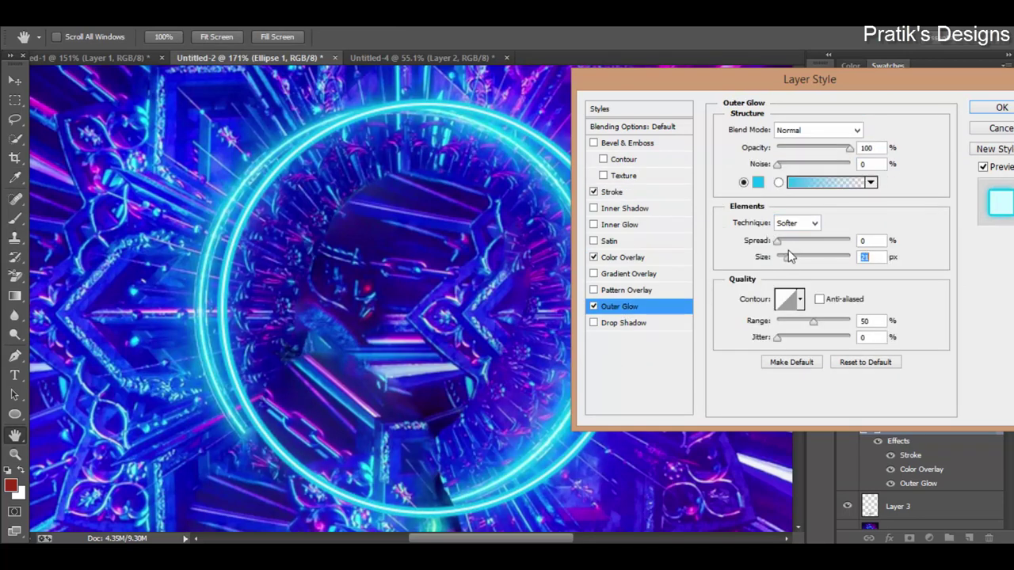
{"action": "mouse_move", "coordinate": [777, 241]}
{"action": "left_mouse_down"}
{"action": "mouse_move", "coordinate": [790, 241]}
{"action": "mouse_move", "coordinate": [784, 257]}
{"action": "mouse_move", "coordinate": [793, 241]}
{"action": "mouse_move", "coordinate": [783, 241]}
{"action": "left_mouse_up"}
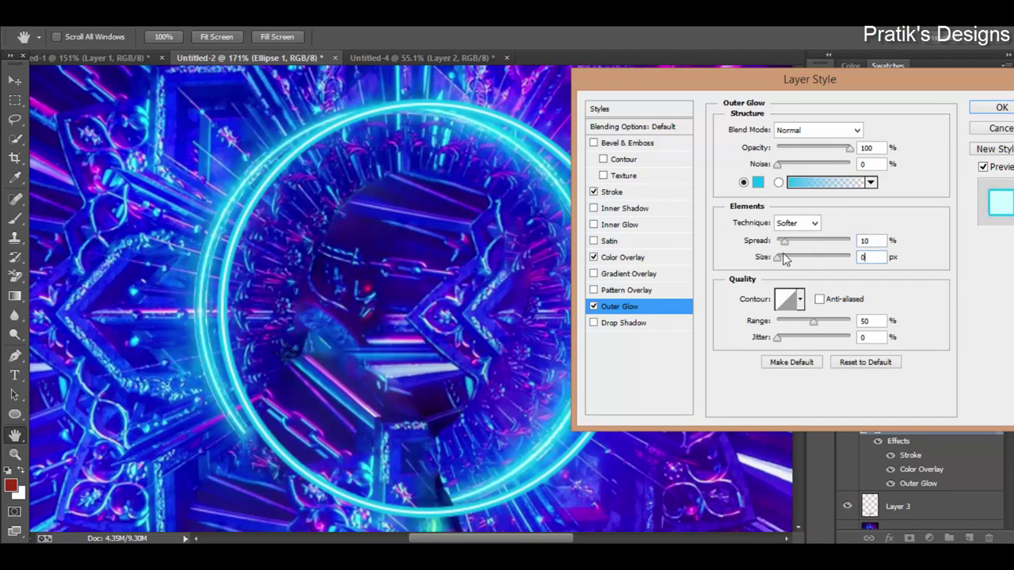
{"action": "left_click", "coordinate": [1001, 107]}
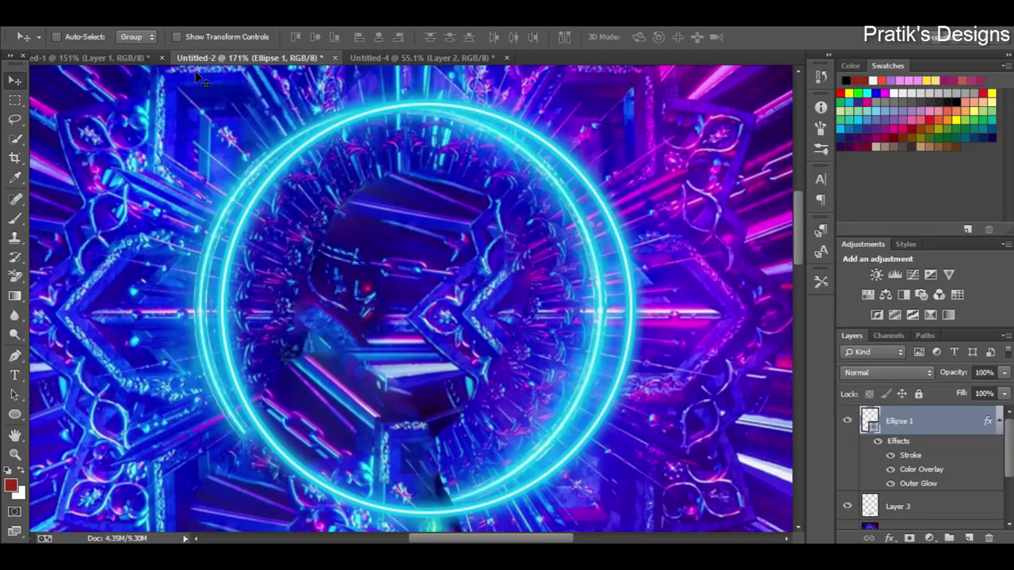
Shrink the ring slightly with Free Transform and zoom out to the whole poster
{"action": "key", "text": "ctrl+t"}
{"action": "key", "text": "Return"}
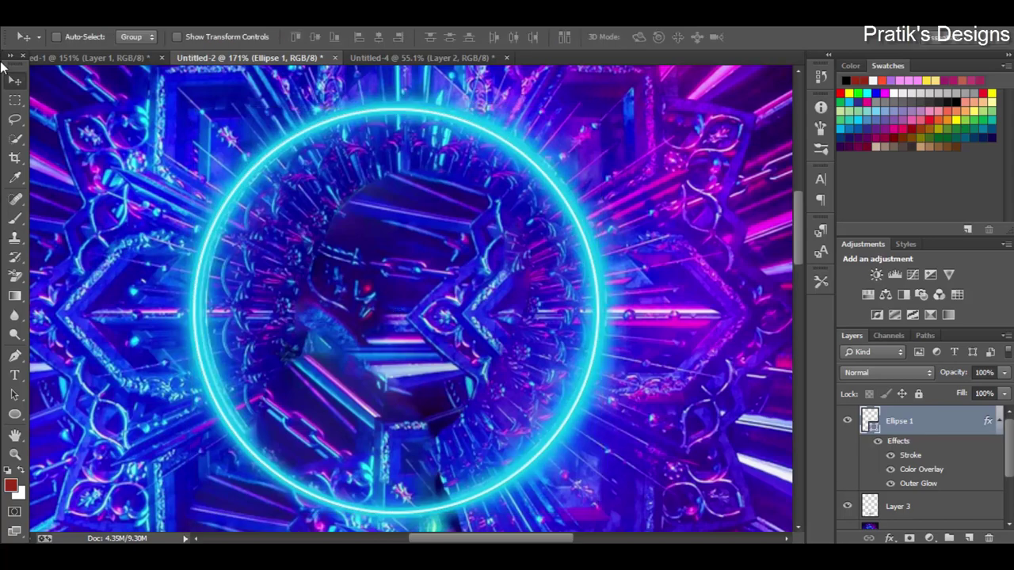
{"action": "key", "text": "ctrl+t"}
{"action": "key", "text": "Return"}
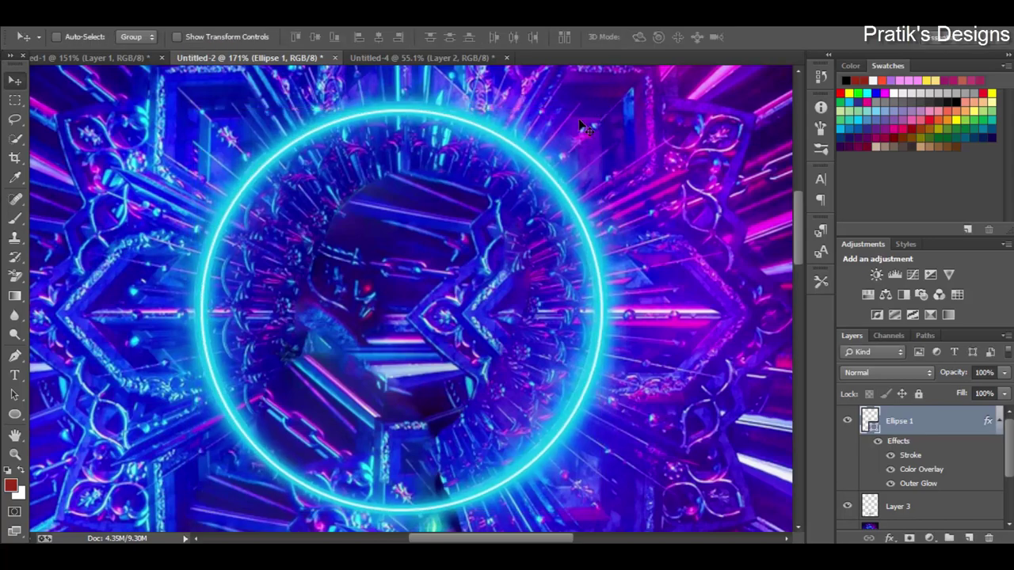
{"action": "key", "text": "ctrl+0"}
{"action": "left_click", "coordinate": [14, 198]}
Merge Layer 3 into the background image Layer 1
{"action": "left_click", "coordinate": [921, 450]}
{"action": "left_click", "coordinate": [921, 479], "text": "shift"}
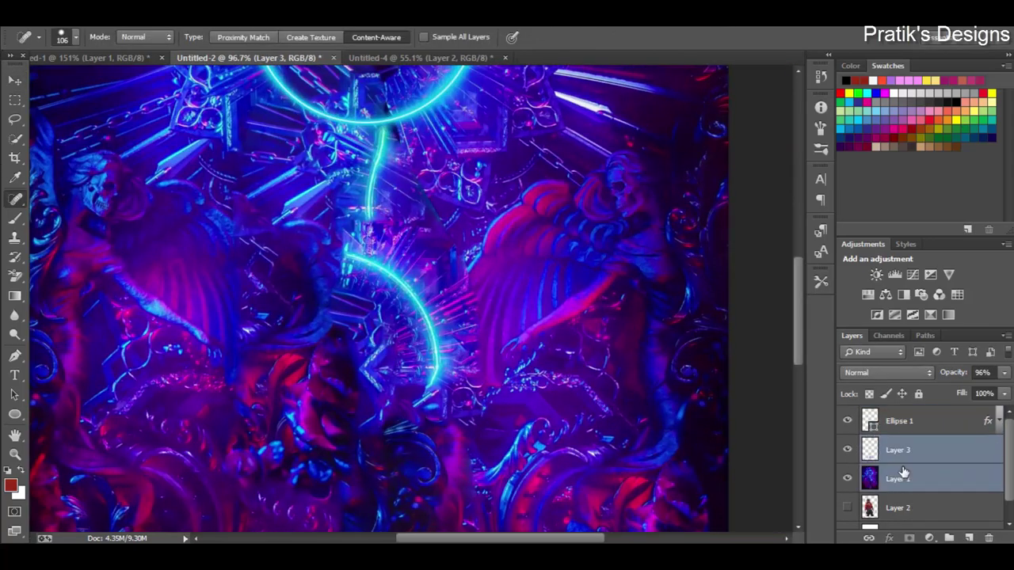
{"action": "key", "text": "ctrl+e"}
Heal out the cyan arc below the ring, then show Layer 2 at the top of the stack
{"action": "right_click", "coordinate": [409, 334]}
{"action": "left_click_drag", "start_coordinate": [340, 252], "coordinate": [424, 333]}
{"action": "scroll", "coordinate": [423, 335], "scroll_direction": "up", "scroll_amount": 3}
{"action": "key", "text": "bracketright"}
{"action": "key", "text": "bracketright"}
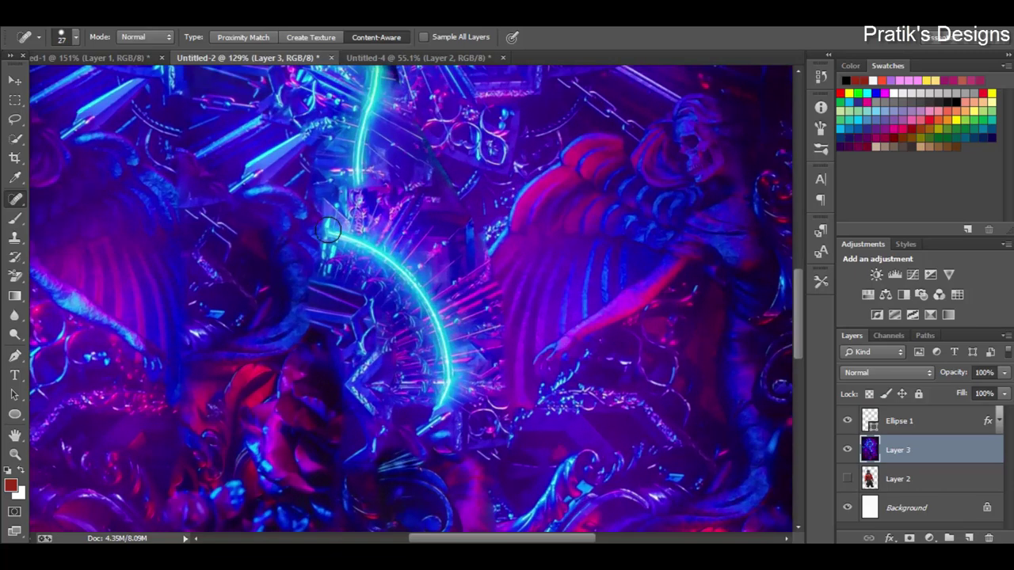
{"action": "left_click_drag", "start_coordinate": [321, 226], "coordinate": [434, 354]}
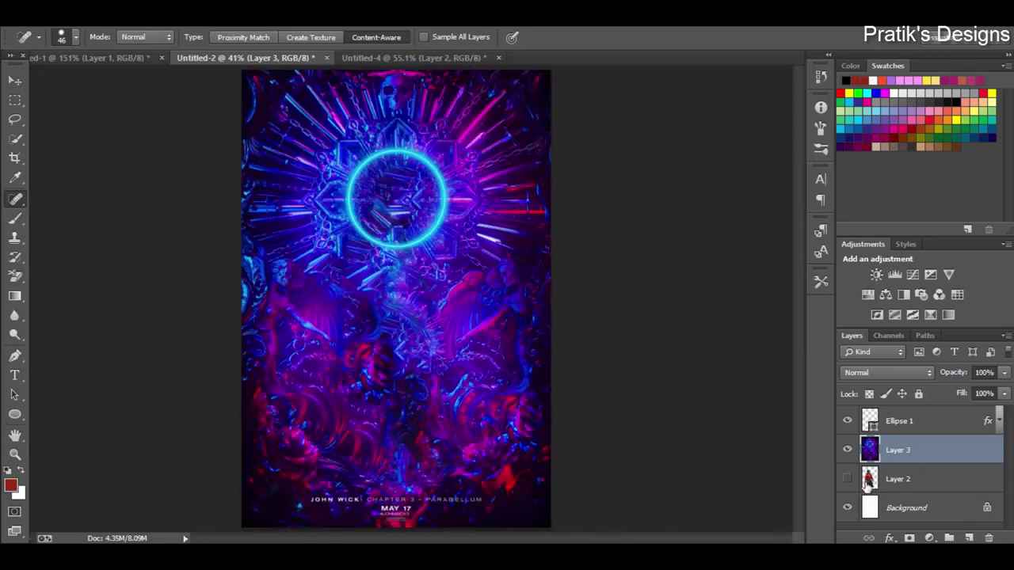
{"action": "mouse_move", "coordinate": [866, 486]}
{"action": "left_mouse_down"}
{"action": "mouse_move", "coordinate": [895, 443]}
{"action": "mouse_move", "coordinate": [895, 416]}
{"action": "left_mouse_up"}
{"action": "left_click", "coordinate": [846, 450]}
Move the Ellipse 1 ring layer below the man's Layer 2
{"action": "left_click", "coordinate": [910, 450]}
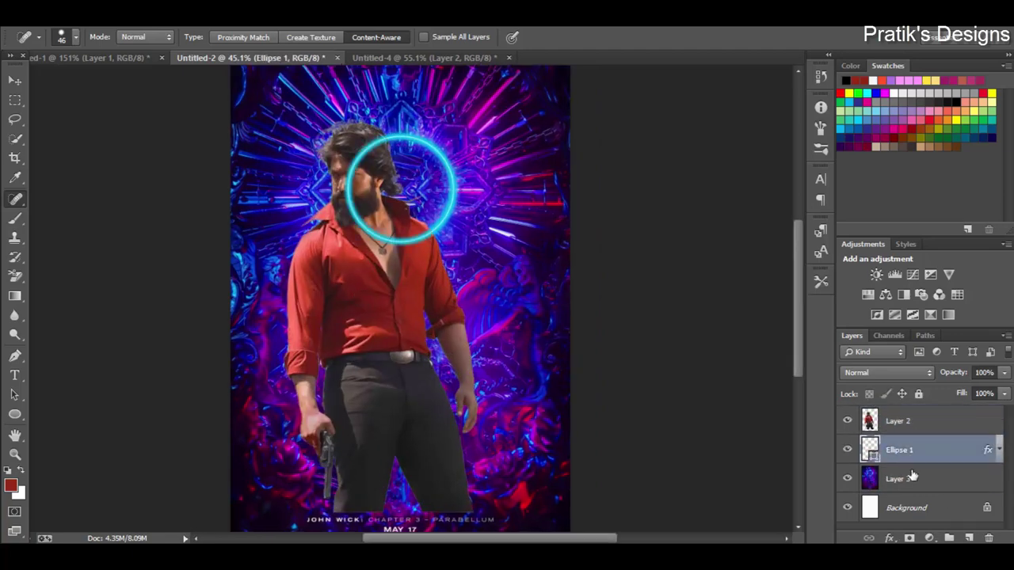
{"action": "key", "text": "ctrl+alt+z"}
{"action": "key", "text": "ctrl+alt+z"}
{"action": "key", "text": "ctrl+alt+z"}
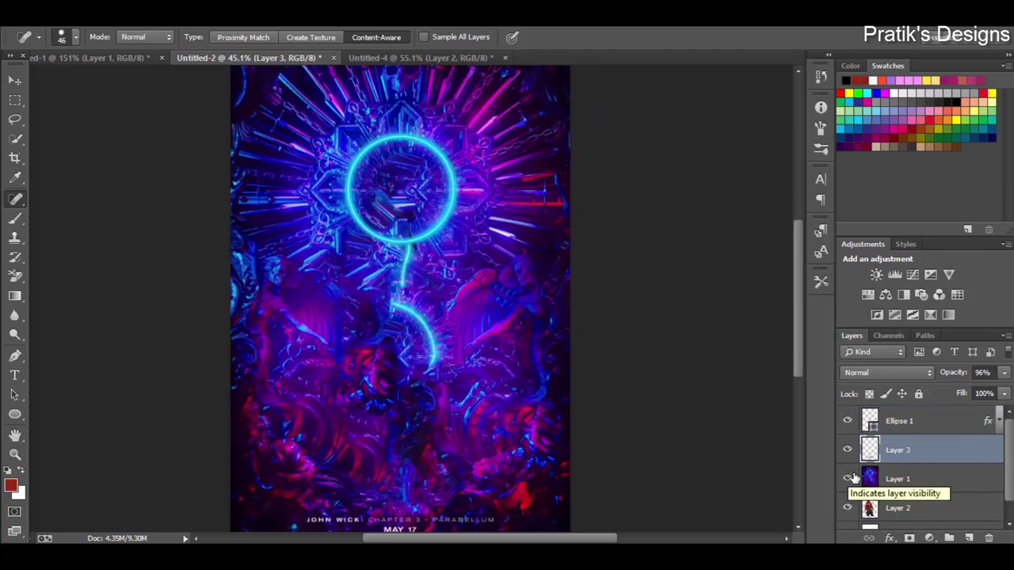
{"action": "key", "text": "ctrl+shift+z"}
{"action": "key", "text": "ctrl+shift+z"}
{"action": "key", "text": "ctrl+shift+z"}
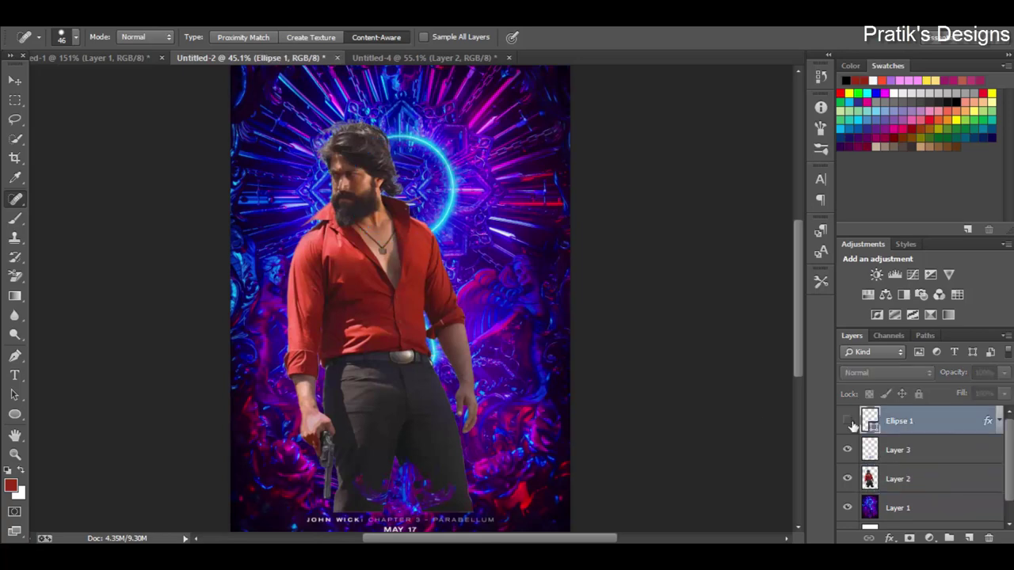
{"action": "left_click_drag", "start_coordinate": [919, 426], "coordinate": [895, 480]}
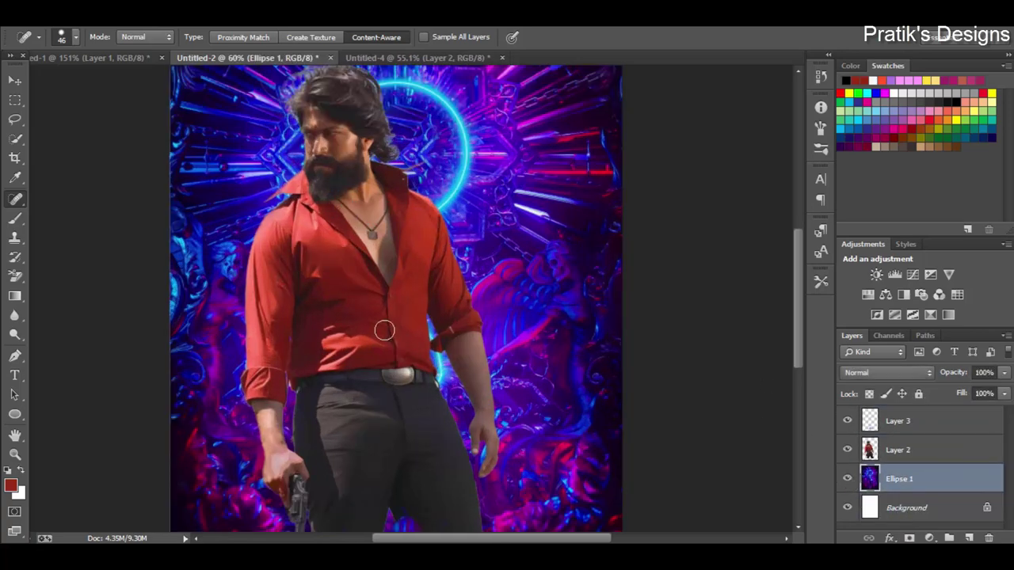
Scale the man on Layer 2 to match the figure on the semi-transparent reference poster
{"action": "key", "text": "ctrl+t"}
{"action": "left_click_drag", "start_coordinate": [372, 270], "coordinate": [412, 315]}
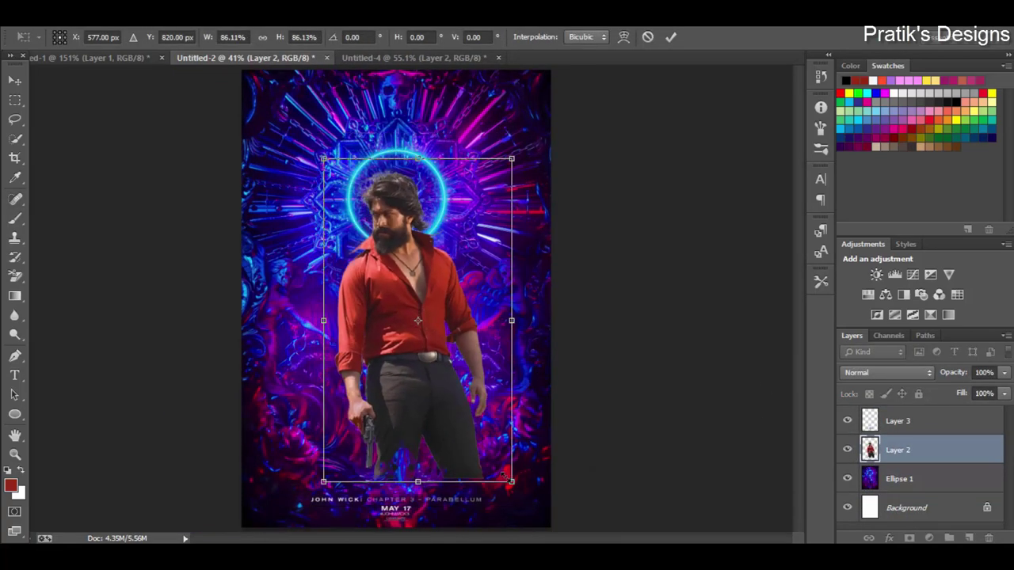
{"action": "right_click", "coordinate": [897, 449]}
{"action": "left_click", "coordinate": [666, 269]}
{"action": "right_click", "coordinate": [898, 450]}
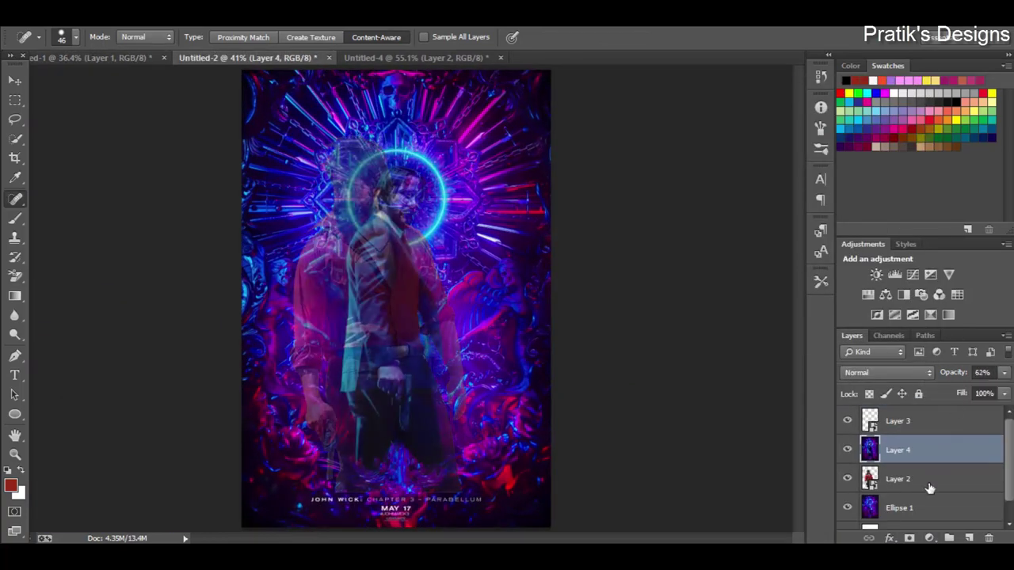
{"action": "left_click", "coordinate": [929, 488]}
{"action": "key", "text": "ctrl+t"}
{"action": "left_click_drag", "start_coordinate": [451, 436], "coordinate": [454, 400]}
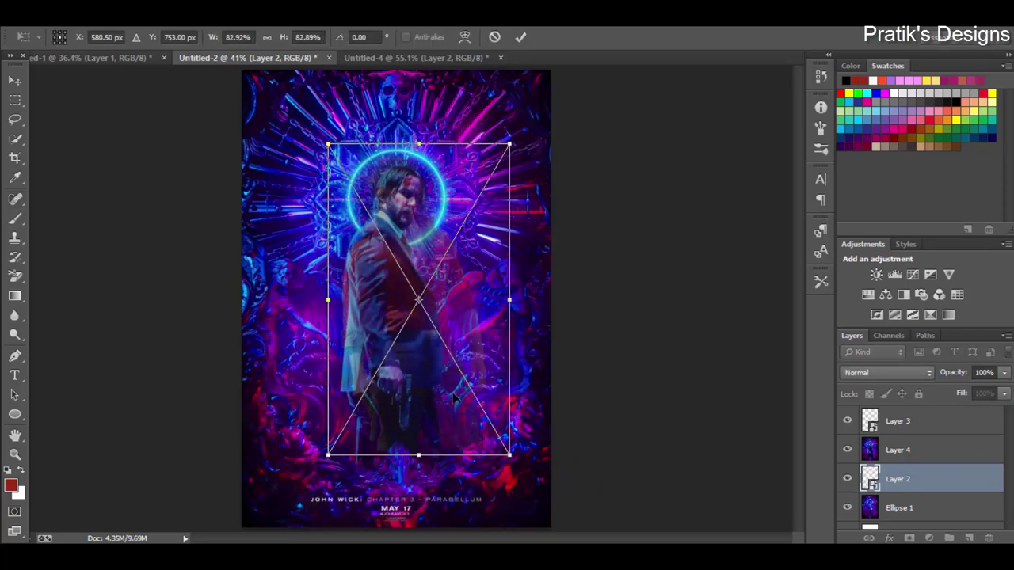
{"action": "key", "text": "Return"}
Hide the reference layer, refit the man under the halo, and show the Untitled-1 original
{"action": "key", "text": "j"}
{"action": "left_click", "coordinate": [848, 449]}
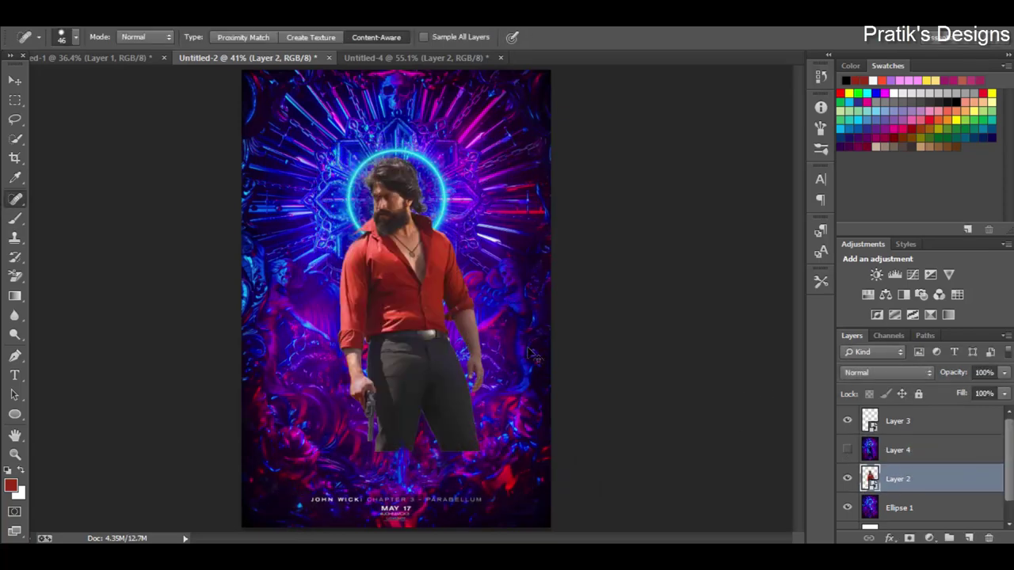
{"action": "key", "text": "ctrl+t"}
{"action": "left_click_drag", "start_coordinate": [424, 440], "coordinate": [440, 424]}
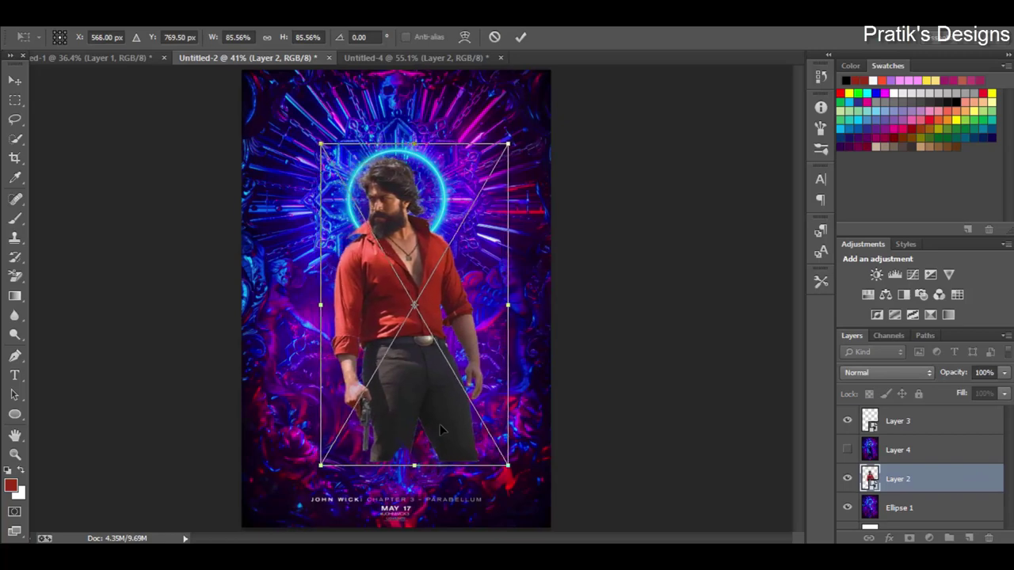
{"action": "key", "text": "Return"}
{"action": "left_click", "coordinate": [90, 58]}
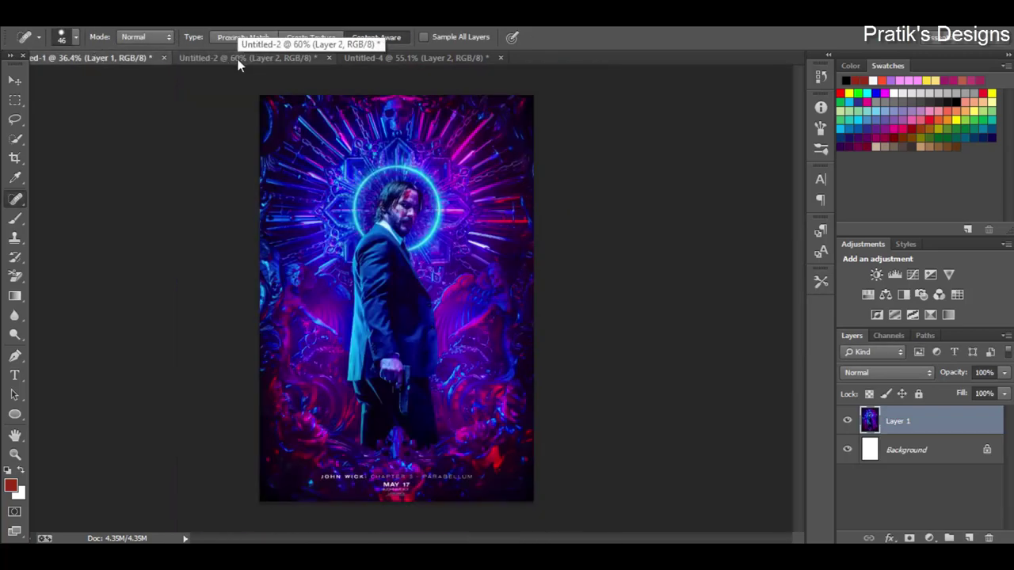
Back in Untitled-2, show reference Layer 4 and make it semi-transparent
{"action": "scroll", "coordinate": [396, 453], "scroll_direction": "up", "scroll_amount": 5}
{"action": "left_click", "coordinate": [14, 355]}
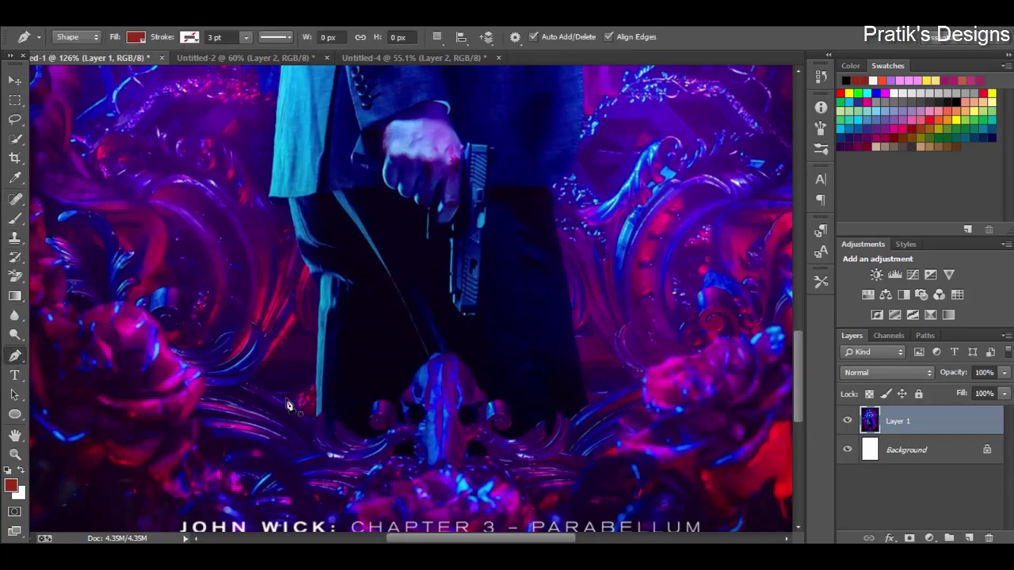
{"action": "left_click", "coordinate": [245, 58]}
{"action": "key", "text": "ctrl+0"}
{"action": "left_click", "coordinate": [848, 450]}
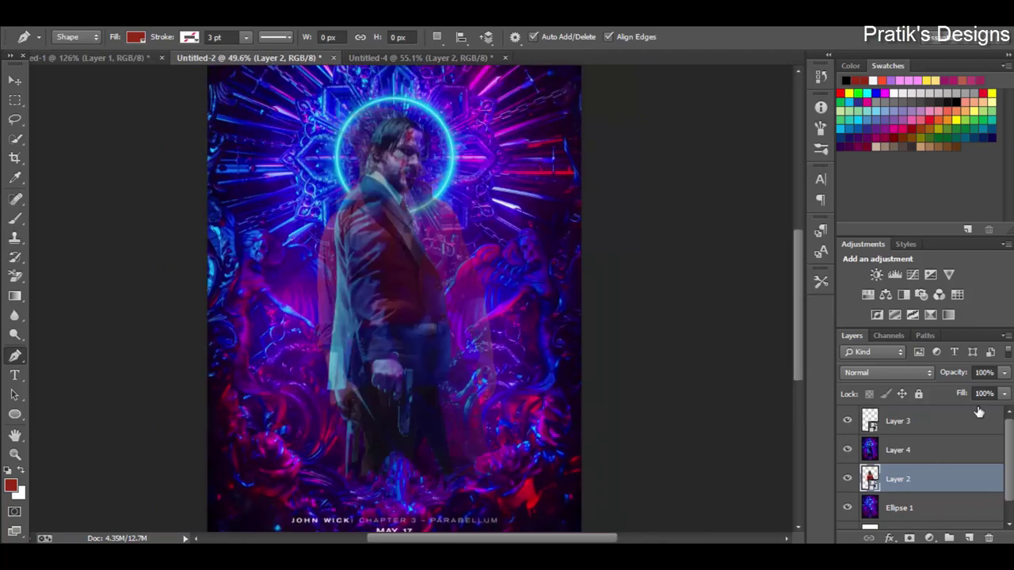
{"action": "left_click", "coordinate": [897, 449]}
{"action": "left_click_drag", "start_coordinate": [1004, 372], "coordinate": [1001, 396]}
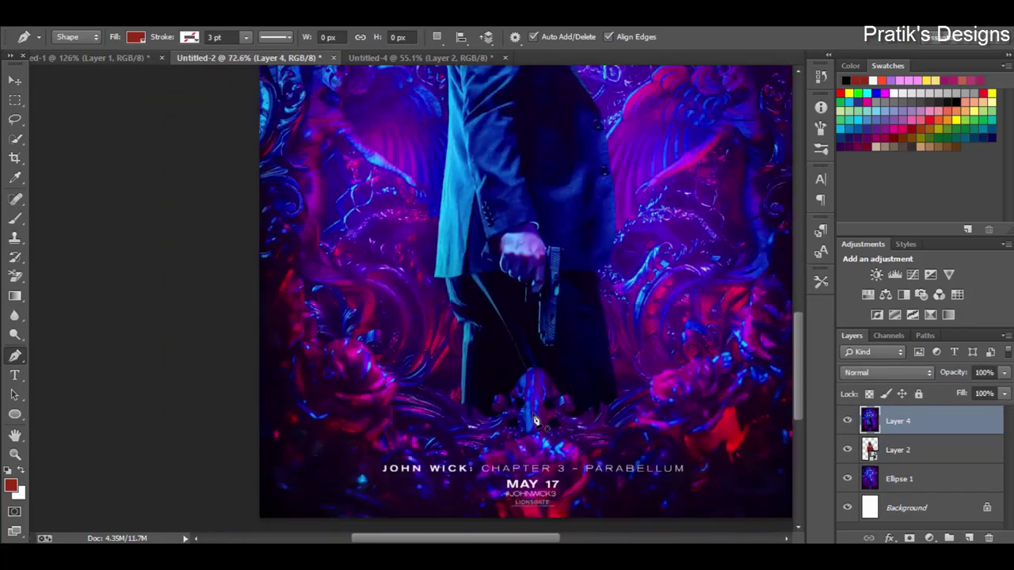
Copy a rectangle of the bottom ornament to new Layer 5 and delete Layer 4
{"action": "left_click", "coordinate": [15, 120]}
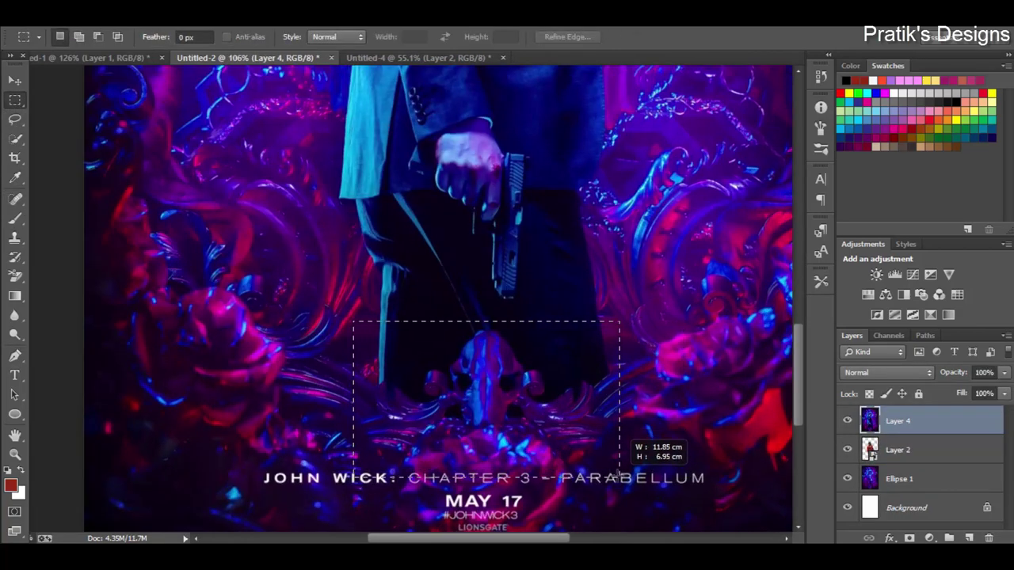
{"action": "key", "text": "ctrl+j"}
{"action": "key", "text": "ctrl+0"}
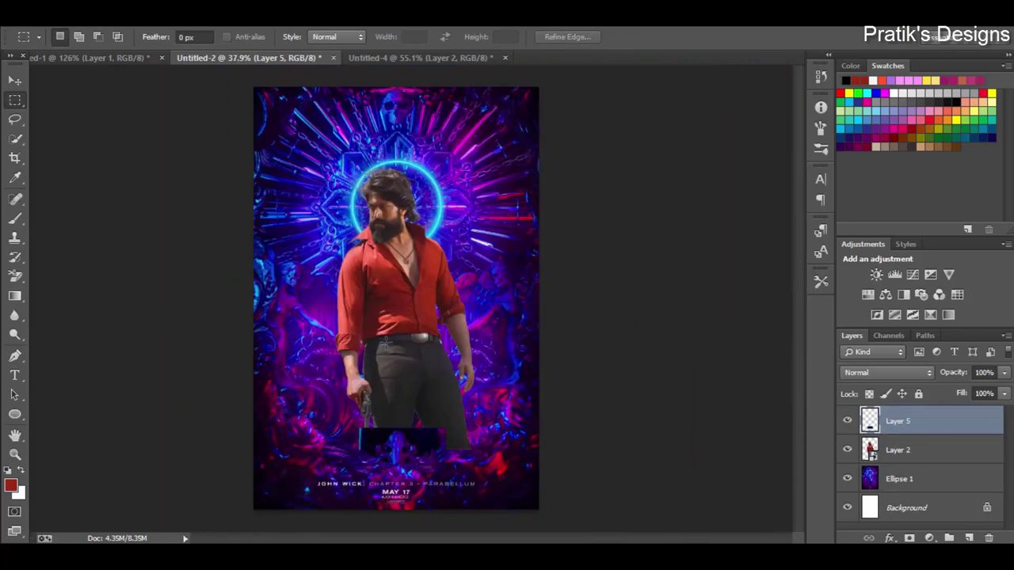
Erase Layer 5's dark fill toward the triangle's right edge with the Eraser
{"action": "scroll", "coordinate": [405, 430], "scroll_direction": "up", "scroll_amount": 5}
{"action": "scroll", "coordinate": [405, 430], "scroll_direction": "up", "scroll_amount": 1}
{"action": "left_click", "coordinate": [16, 279]}
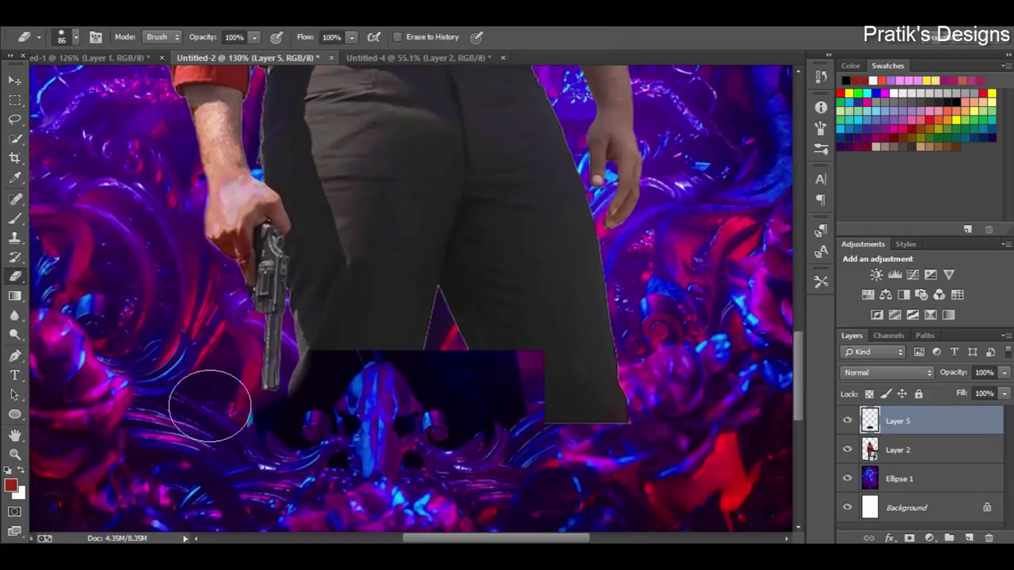
{"action": "scroll", "coordinate": [210, 406], "scroll_direction": "up", "scroll_amount": 1}
{"action": "scroll", "coordinate": [635, 347], "scroll_direction": "down", "scroll_amount": 3}
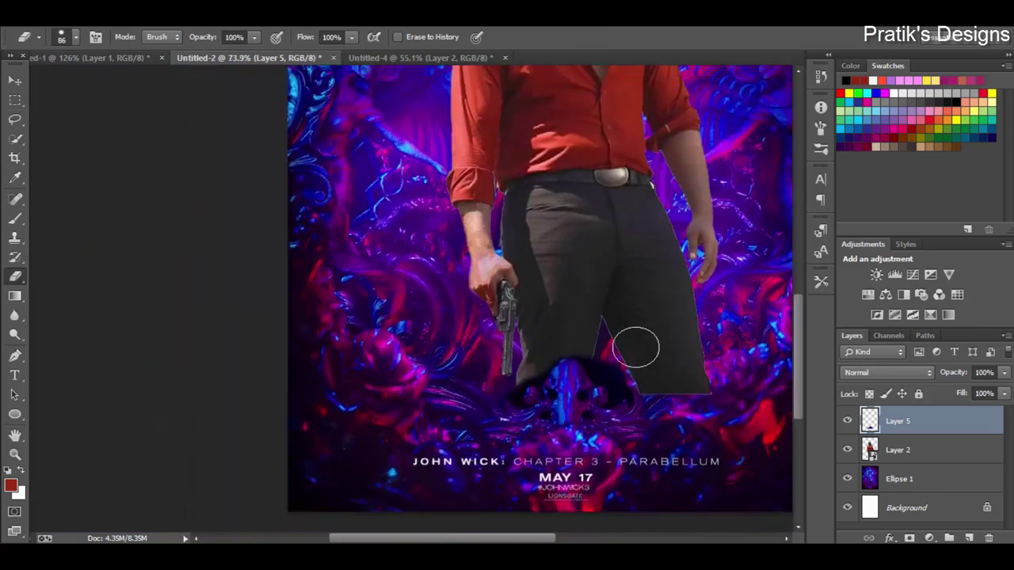
{"action": "scroll", "coordinate": [635, 347], "scroll_direction": "down", "scroll_amount": 2}
{"action": "scroll", "coordinate": [294, 293], "scroll_direction": "up", "scroll_amount": 4}
{"action": "scroll", "coordinate": [238, 381], "scroll_direction": "up", "scroll_amount": 3}
{"action": "right_click", "coordinate": [230, 400]}
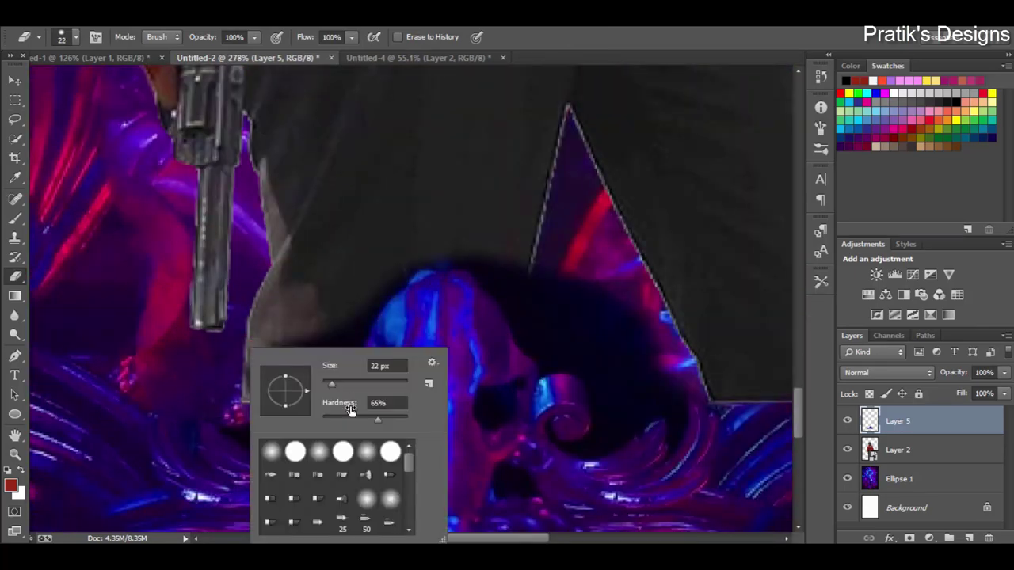
{"action": "key", "text": "Return"}
{"action": "left_click_drag", "start_coordinate": [511, 252], "coordinate": [662, 315]}
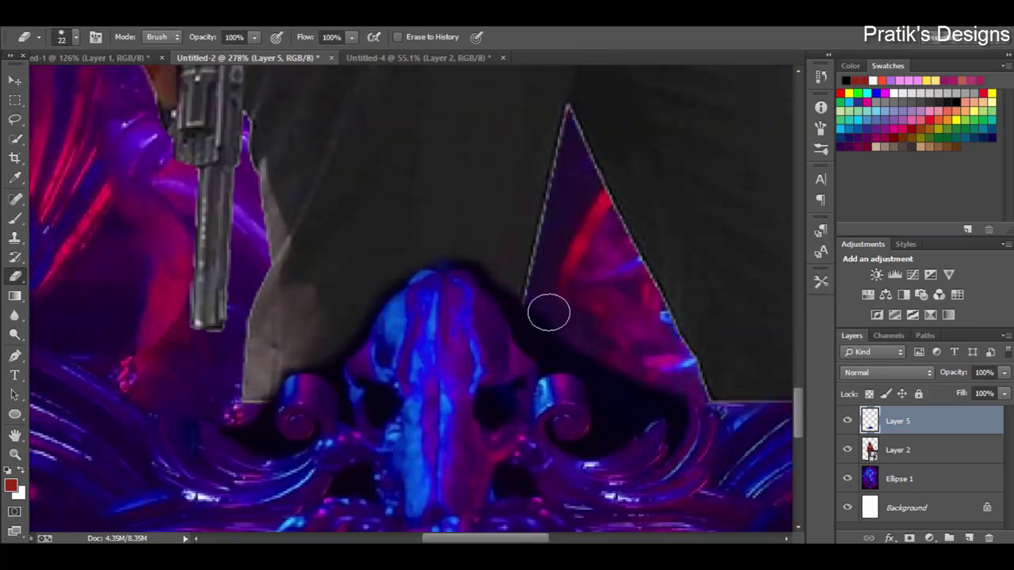
{"action": "scroll", "coordinate": [234, 413], "scroll_direction": "up", "scroll_amount": 1}
{"action": "scroll", "coordinate": [249, 335], "scroll_direction": "up", "scroll_amount": 1}
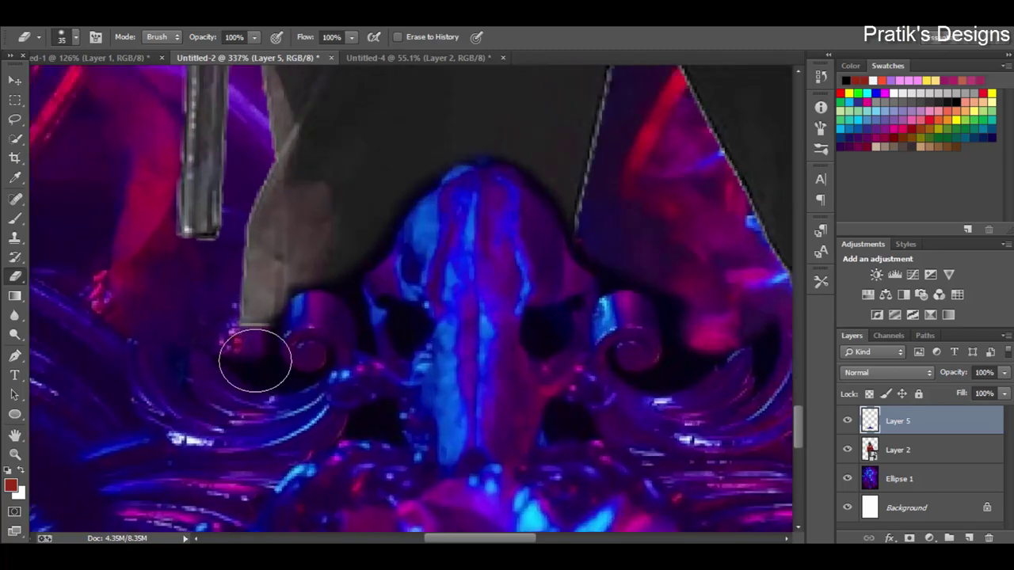
With the Background Eraser at size 57, clear the dark areas beside the left scroll and under the blade
{"action": "key", "text": "shift+e"}
{"action": "right_click", "coordinate": [219, 294]}
{"action": "type", "text": "57"}
{"action": "key", "text": "Return"}
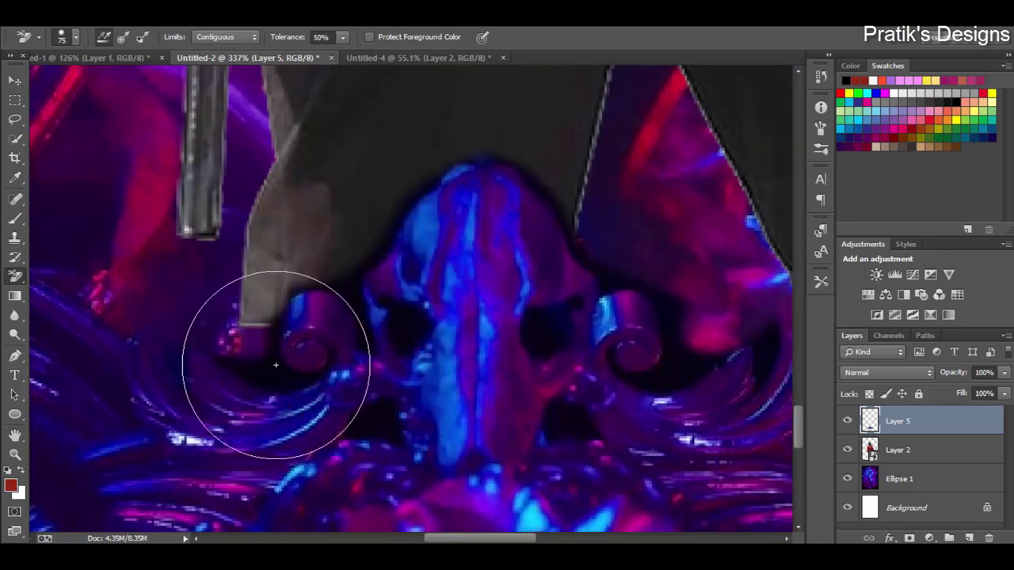
{"action": "left_click", "coordinate": [286, 352]}
{"action": "left_click_drag", "start_coordinate": [254, 291], "coordinate": [352, 306]}
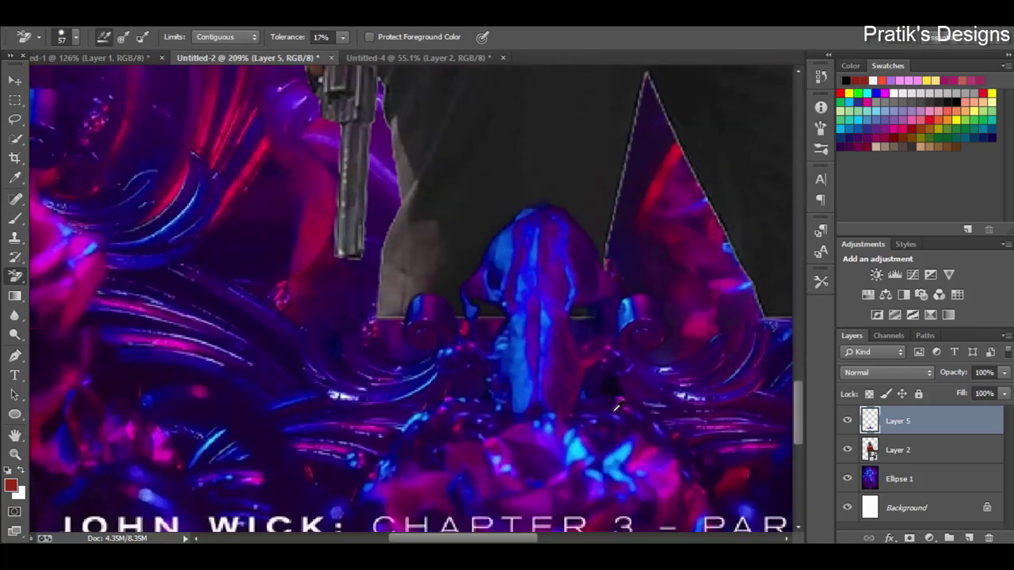
{"action": "left_click", "coordinate": [17, 195]}
{"action": "right_click", "coordinate": [14, 276]}
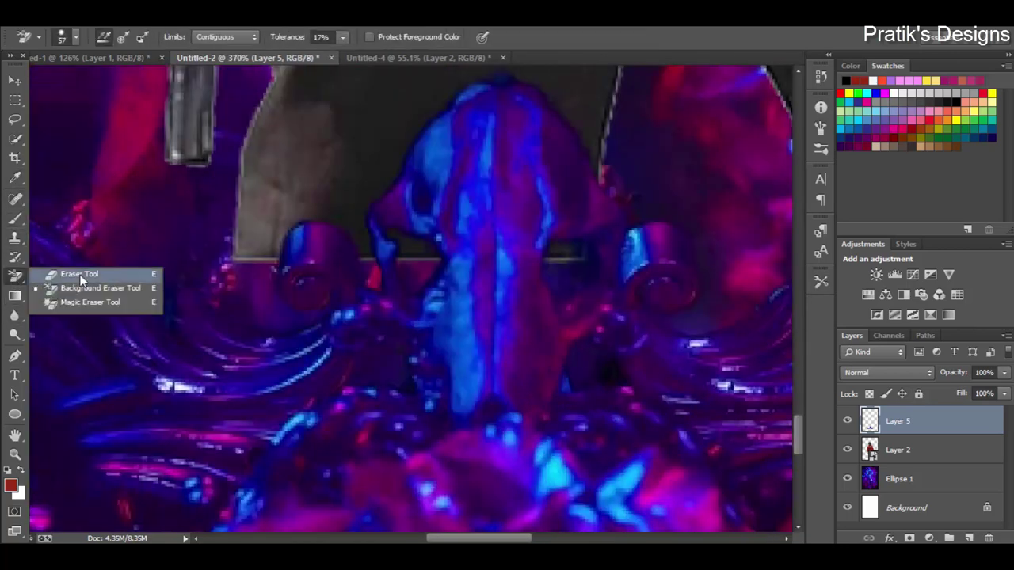
{"action": "left_click", "coordinate": [87, 274]}
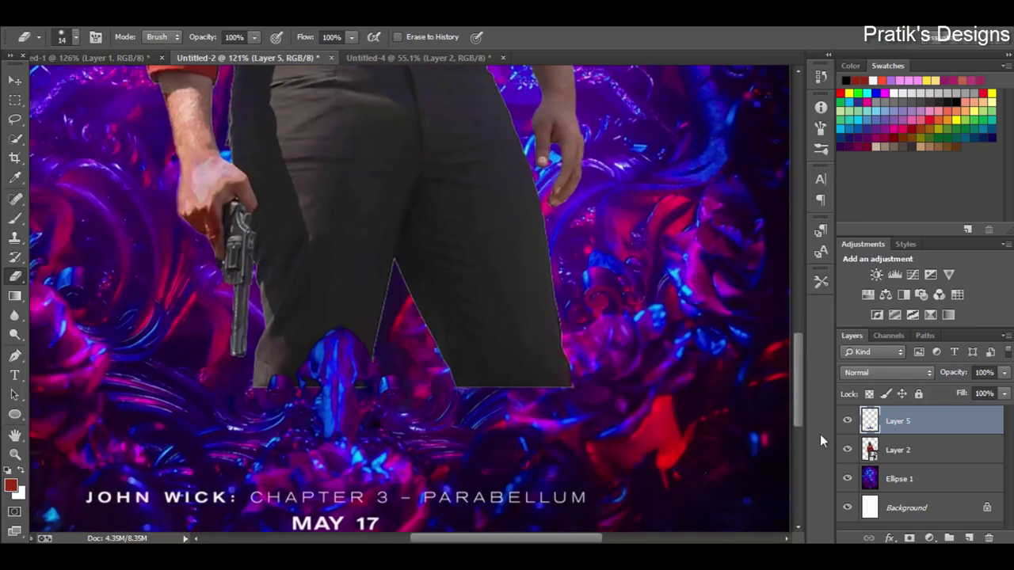
Paint a soft orange stroke on the ornament and show the man layer at 43% opacity
{"action": "left_click", "coordinate": [14, 218]}
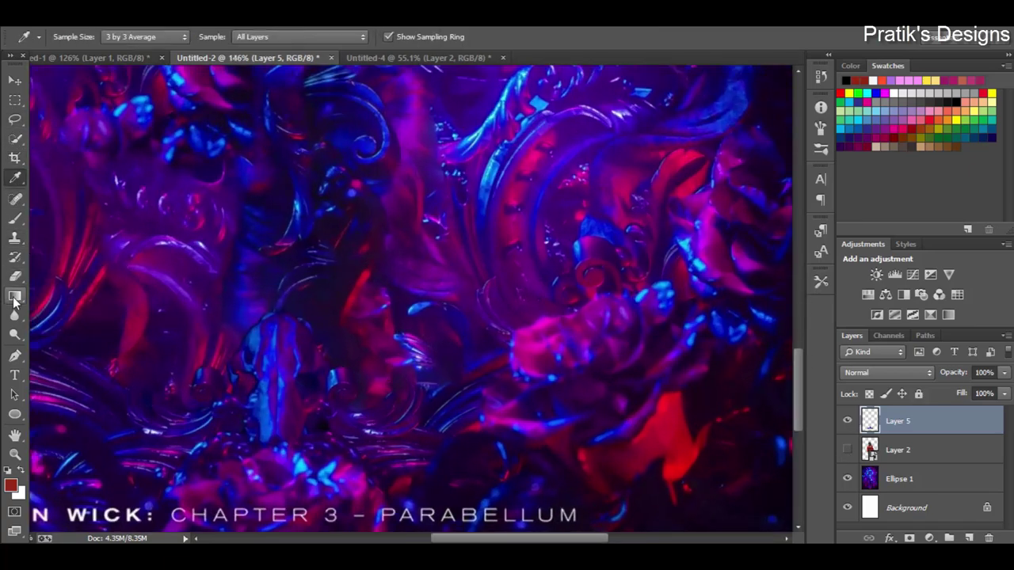
{"action": "left_click_drag", "start_coordinate": [527, 348], "coordinate": [611, 335]}
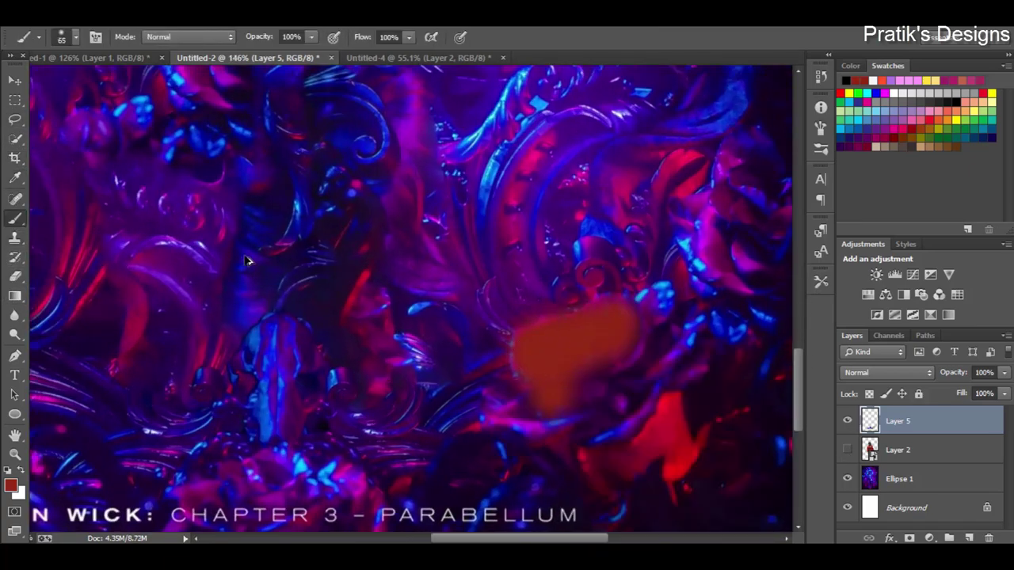
{"action": "left_click", "coordinate": [847, 450]}
{"action": "left_click", "coordinate": [897, 450]}
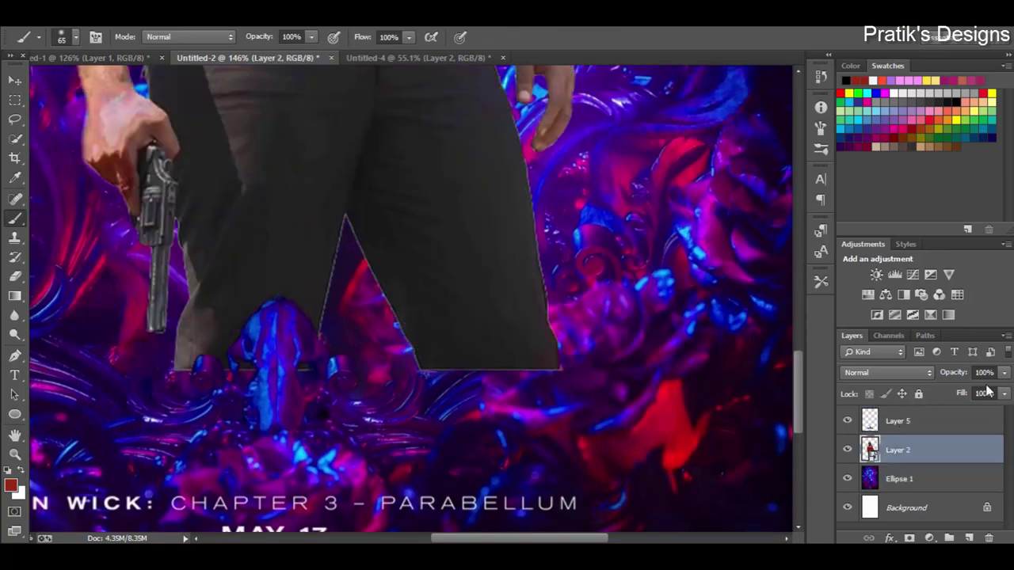
{"action": "left_click", "coordinate": [1004, 372]}
{"action": "left_click_drag", "start_coordinate": [994, 390], "coordinate": [960, 394]}
Trace a Pen outline around the ornament patch on Ellipse 1 and make it a selection
{"action": "left_click", "coordinate": [899, 478]}
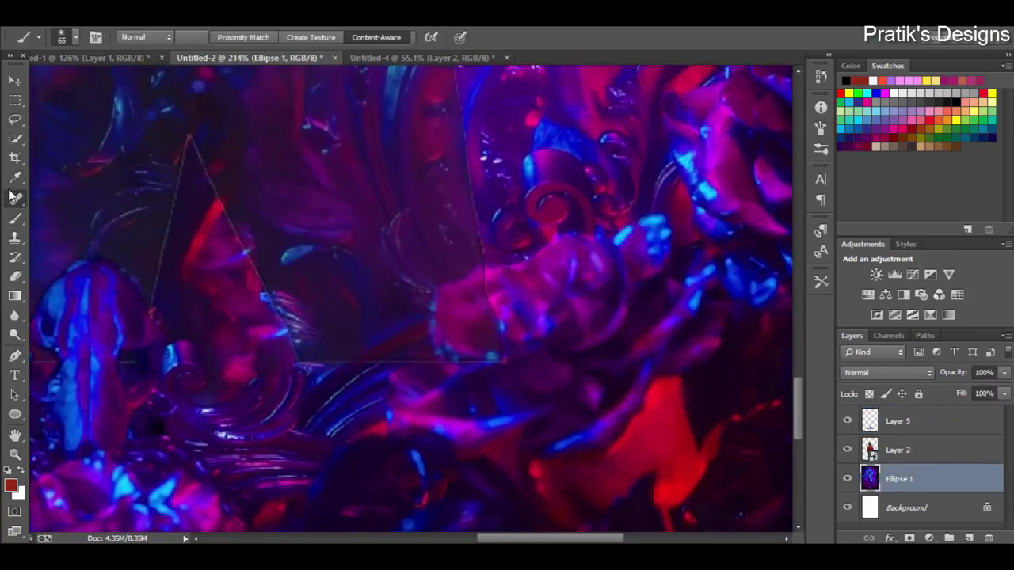
{"action": "left_click", "coordinate": [14, 355]}
{"action": "left_click", "coordinate": [46, 353]}
{"action": "left_click_drag", "start_coordinate": [389, 377], "coordinate": [412, 365]}
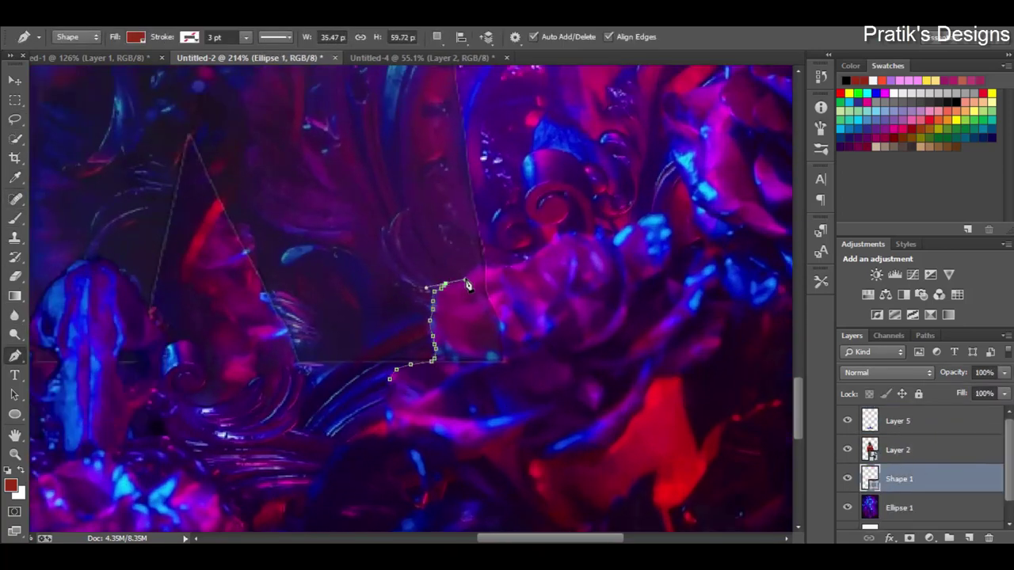
{"action": "left_click", "coordinate": [532, 333]}
{"action": "left_click", "coordinate": [389, 378]}
{"action": "right_click", "coordinate": [487, 360]}
{"action": "left_click", "coordinate": [647, 209]}
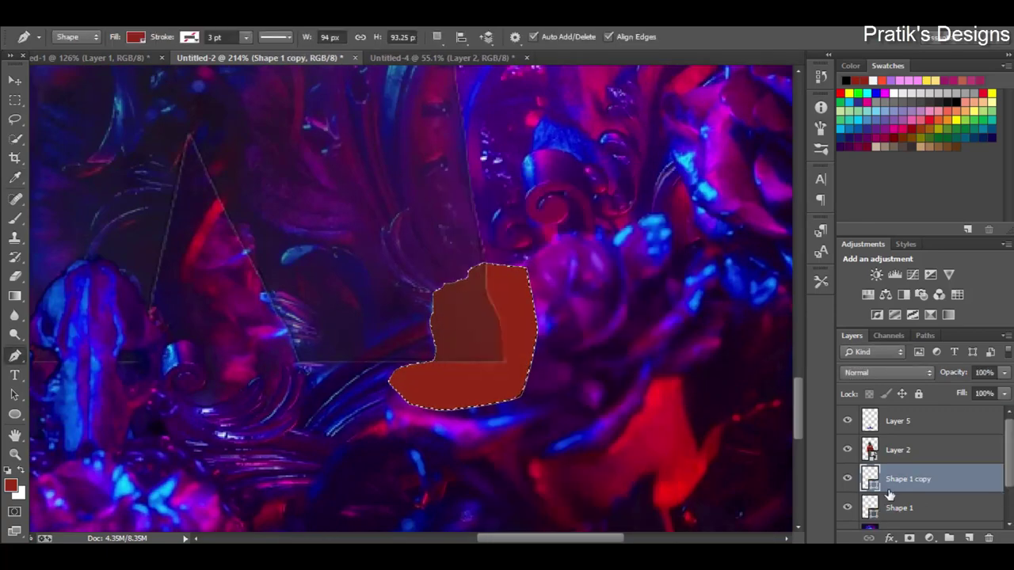
{"action": "left_click", "coordinate": [847, 457]}
{"action": "left_click", "coordinate": [901, 488]}
{"action": "key", "text": "ctrl+z"}
{"action": "right_click", "coordinate": [463, 341]}
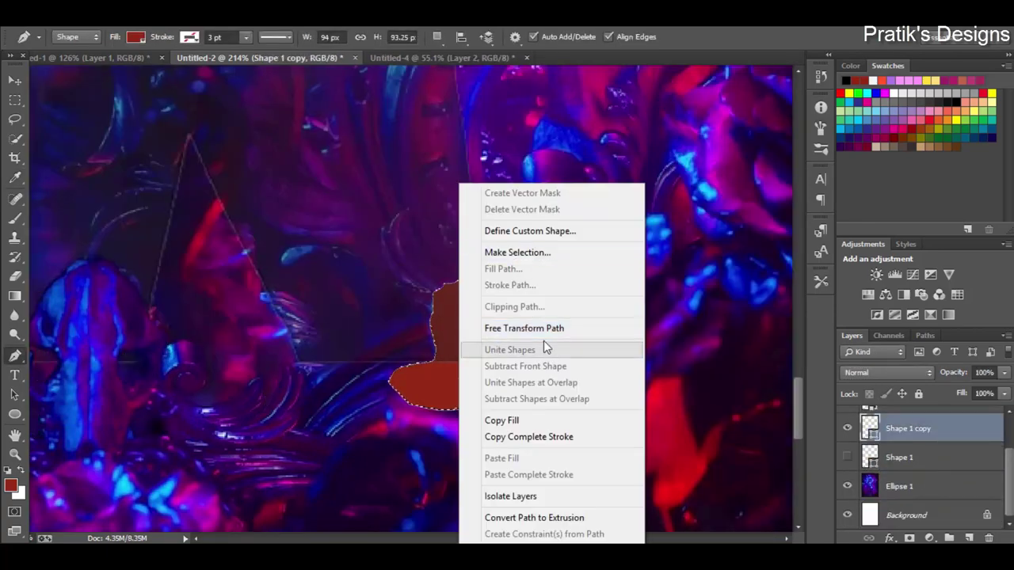
{"action": "left_click", "coordinate": [530, 328]}
Move the copied Layer 6 to the top of the stack and merge it with Layer 5
{"action": "right_click", "coordinate": [487, 354]}
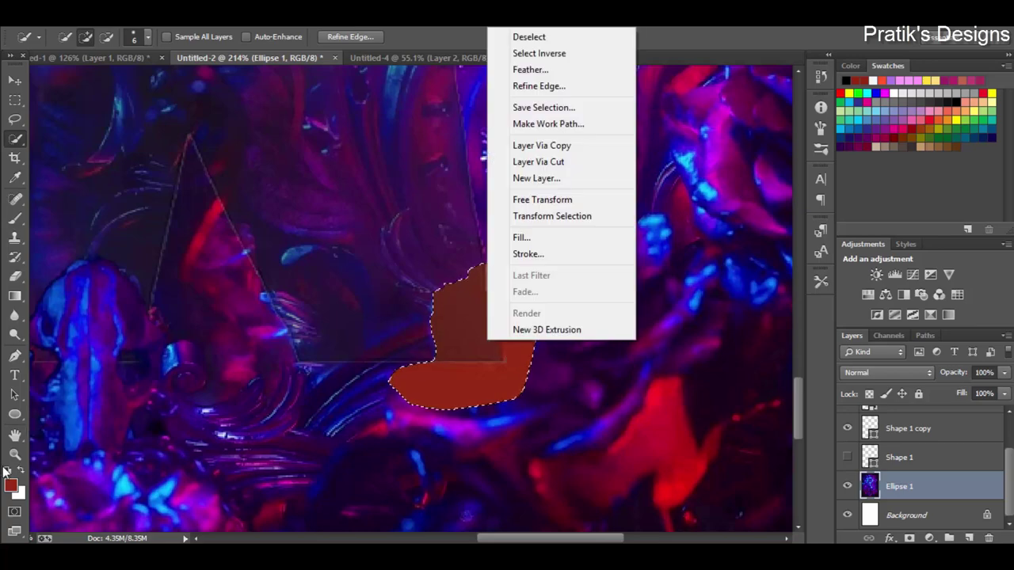
{"action": "left_click", "coordinate": [510, 261]}
{"action": "left_click", "coordinate": [462, 179]}
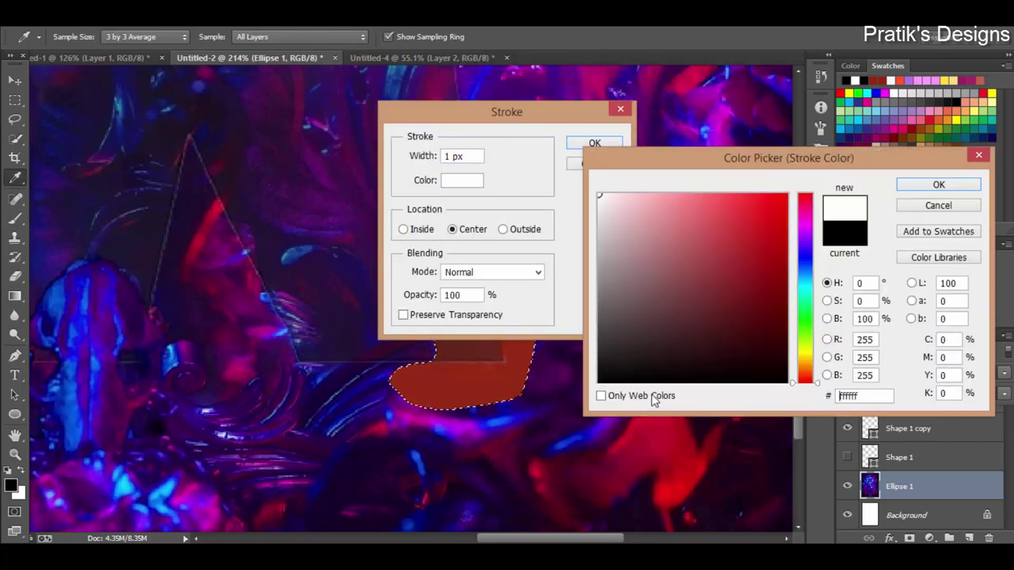
{"action": "key", "text": "Escape"}
{"action": "key", "text": "Escape"}
{"action": "right_click", "coordinate": [527, 362]}
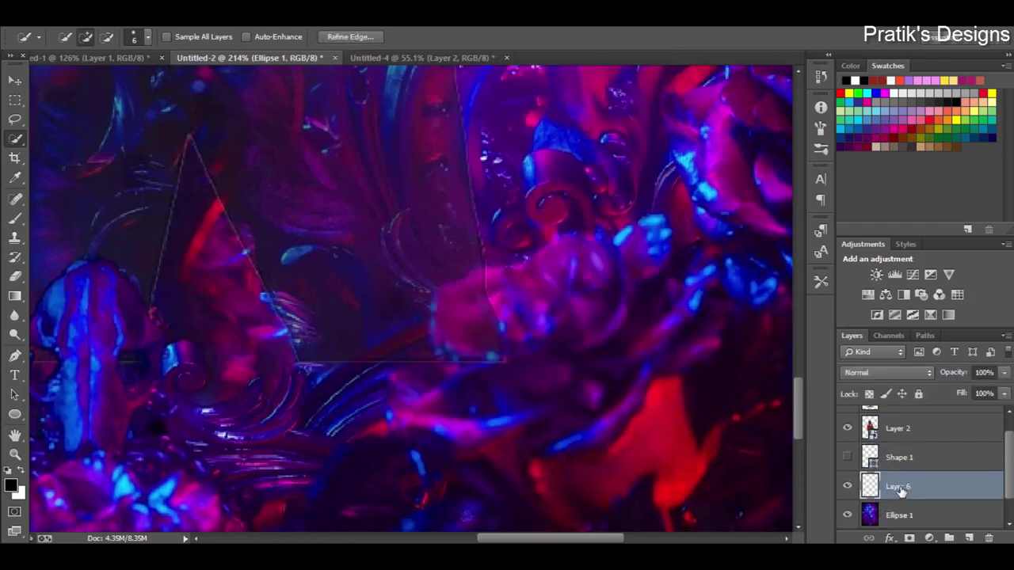
{"action": "left_click", "coordinate": [906, 480]}
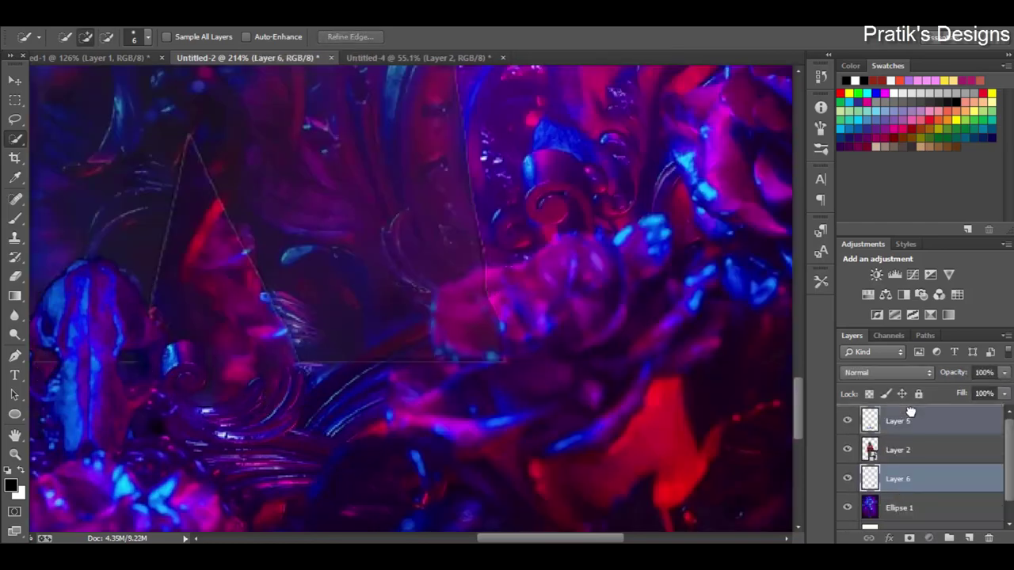
{"action": "left_click_drag", "start_coordinate": [911, 412], "coordinate": [911, 416]}
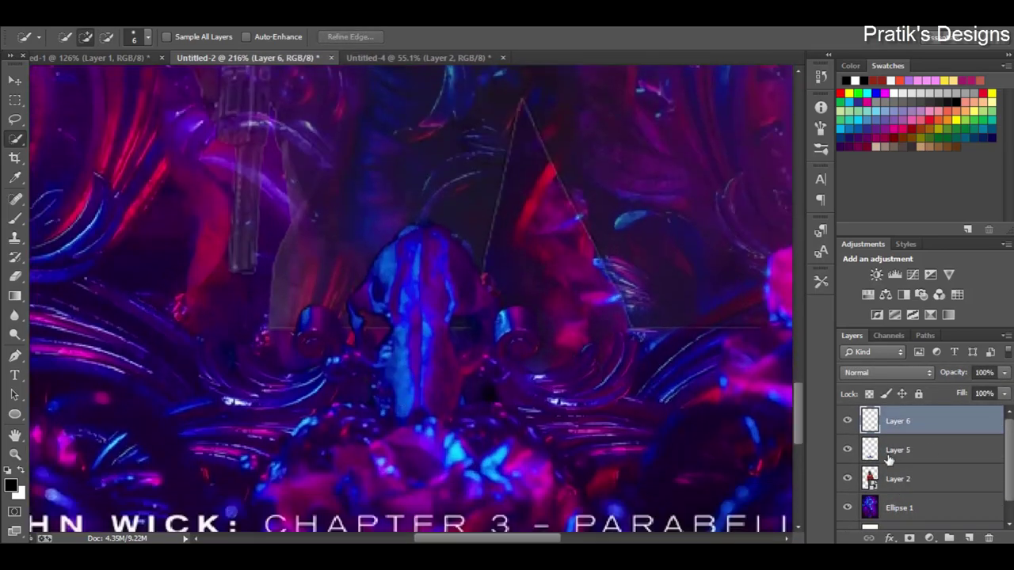
{"action": "key", "text": "ctrl+e"}
Spot-heal a dark spot on the ornament, then copy the traced path's selection to a new layer
{"action": "key", "text": "j"}
{"action": "left_click", "coordinate": [297, 335]}
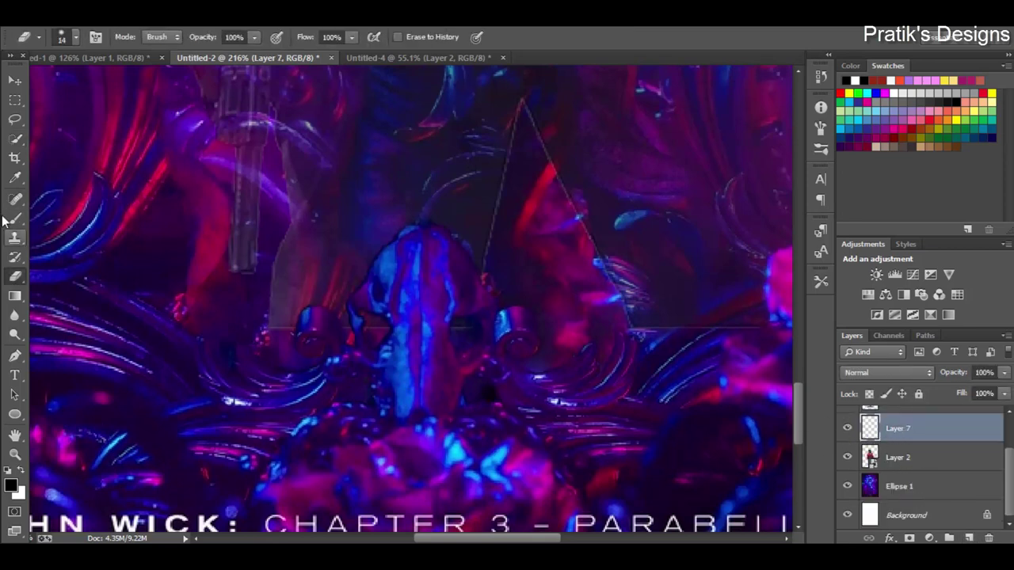
{"action": "left_click", "coordinate": [16, 356]}
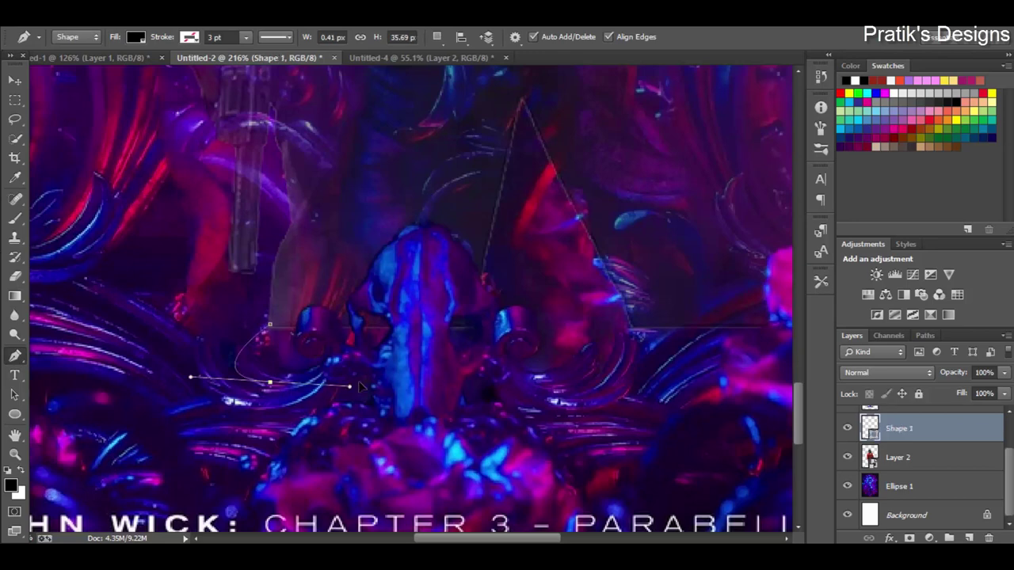
{"action": "right_click", "coordinate": [306, 332]}
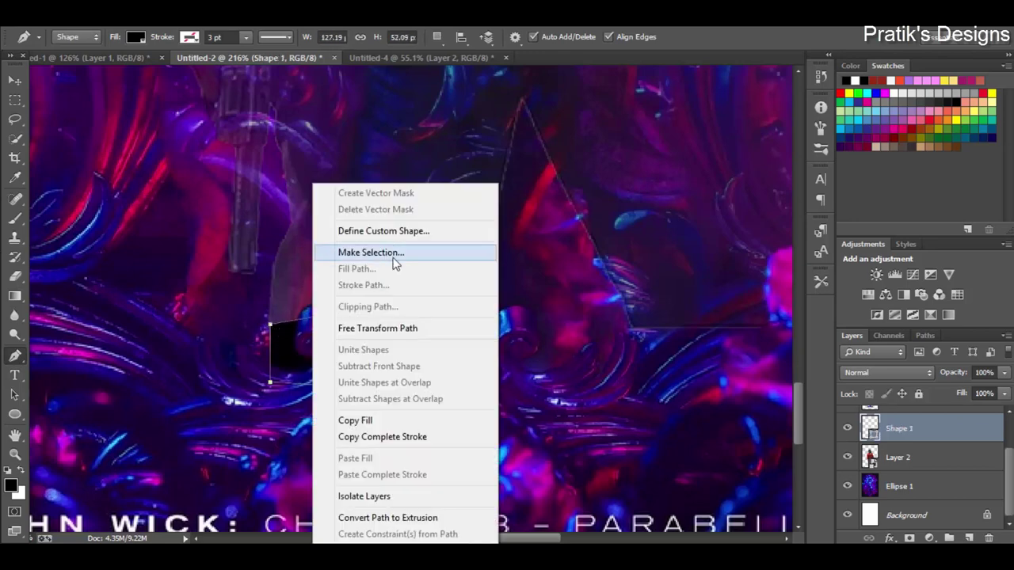
{"action": "left_click", "coordinate": [381, 252]}
{"action": "key", "text": "Return"}
{"action": "key", "text": "ctrl+j"}
{"action": "left_click", "coordinate": [898, 457]}
{"action": "left_click", "coordinate": [903, 480]}
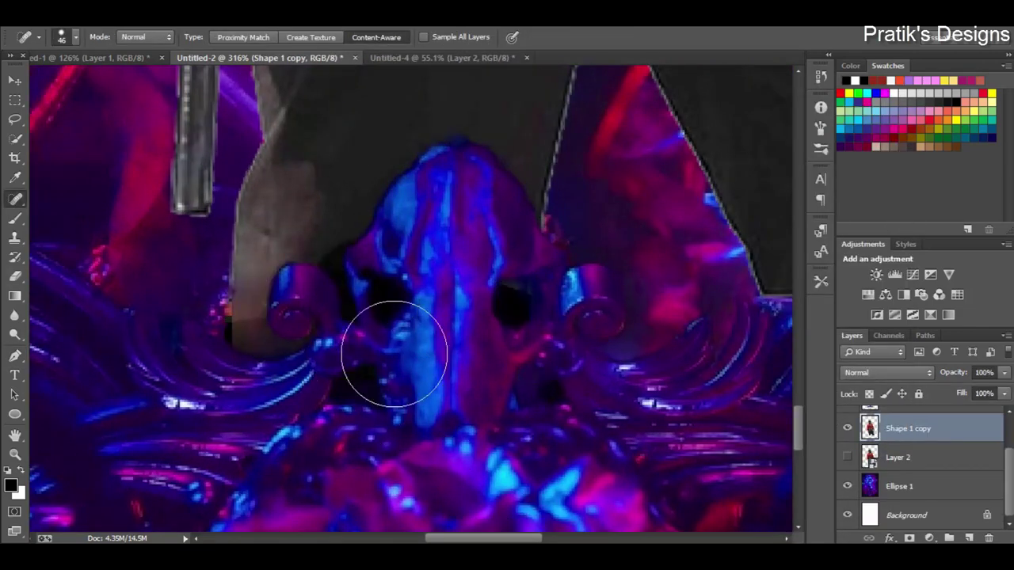
Set the figure layer's opacity to 54%
{"action": "scroll", "coordinate": [283, 388], "scroll_direction": "down", "scroll_amount": 2}
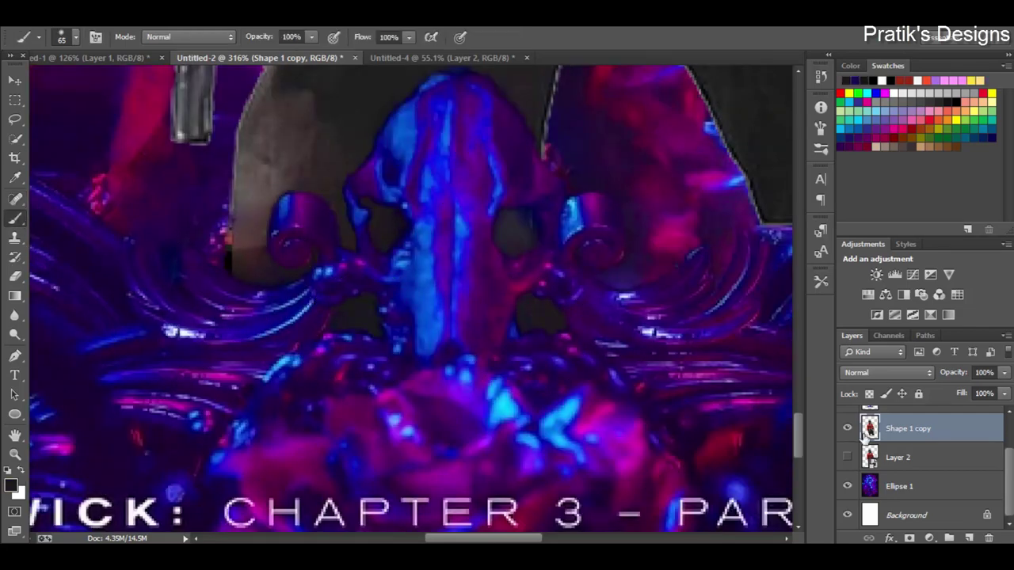
{"action": "key", "text": "e"}
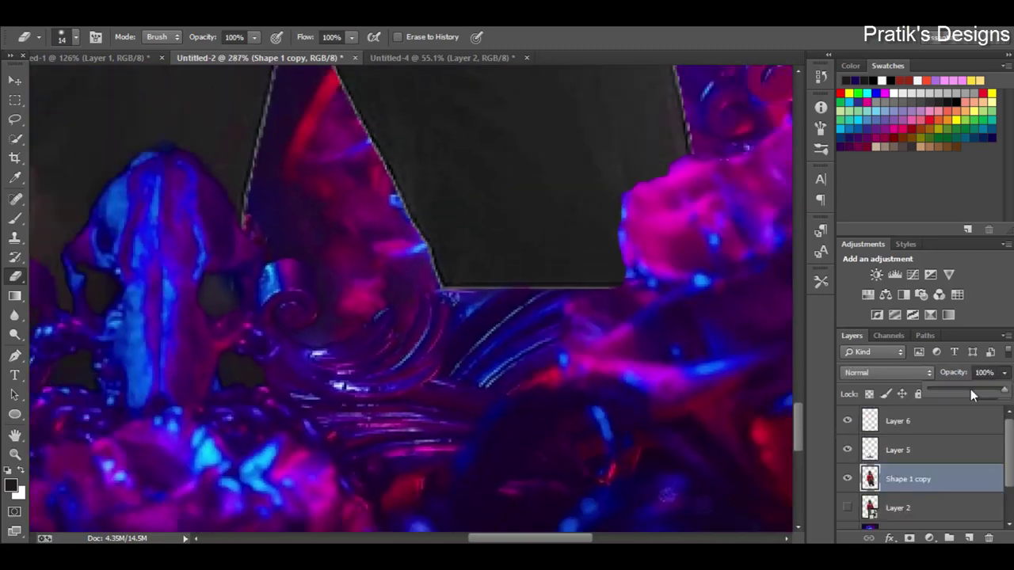
{"action": "left_click", "coordinate": [971, 390]}
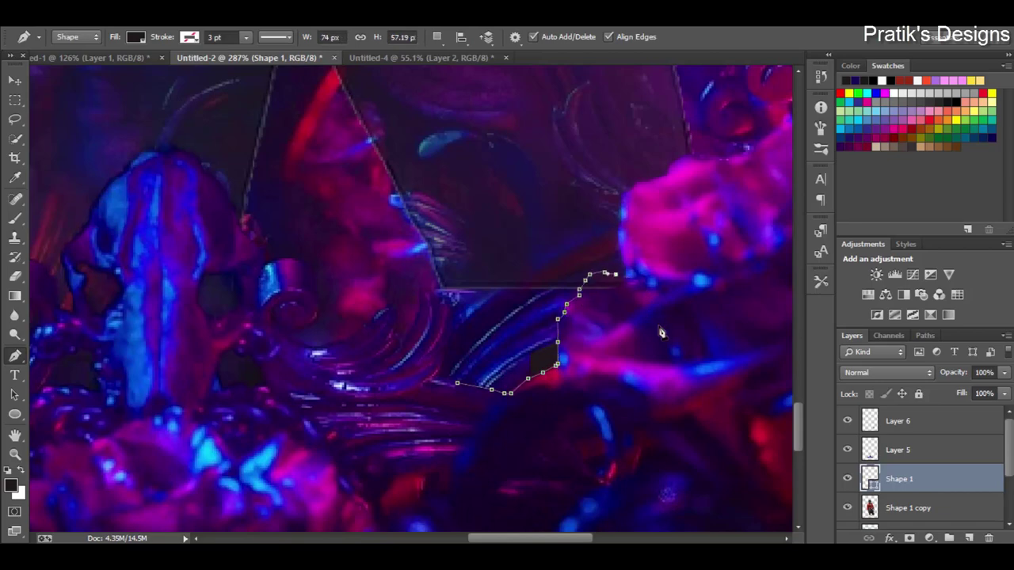
Close the pen outline around the swirl and convert the path to a selection
{"action": "left_click", "coordinate": [458, 395]}
{"action": "right_click", "coordinate": [523, 393]}
{"action": "left_click", "coordinate": [634, 209]}
{"action": "scroll", "coordinate": [917, 475], "scroll_direction": "down", "scroll_amount": 3}
{"action": "left_click", "coordinate": [918, 487]}
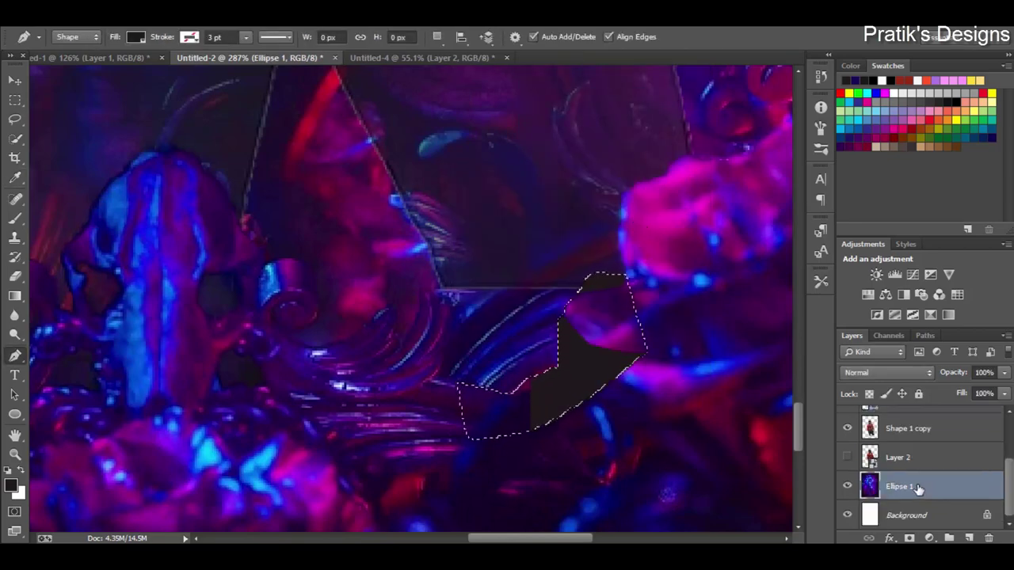
{"action": "key", "text": "ctrl+alt+z"}
{"action": "right_click", "coordinate": [572, 358]}
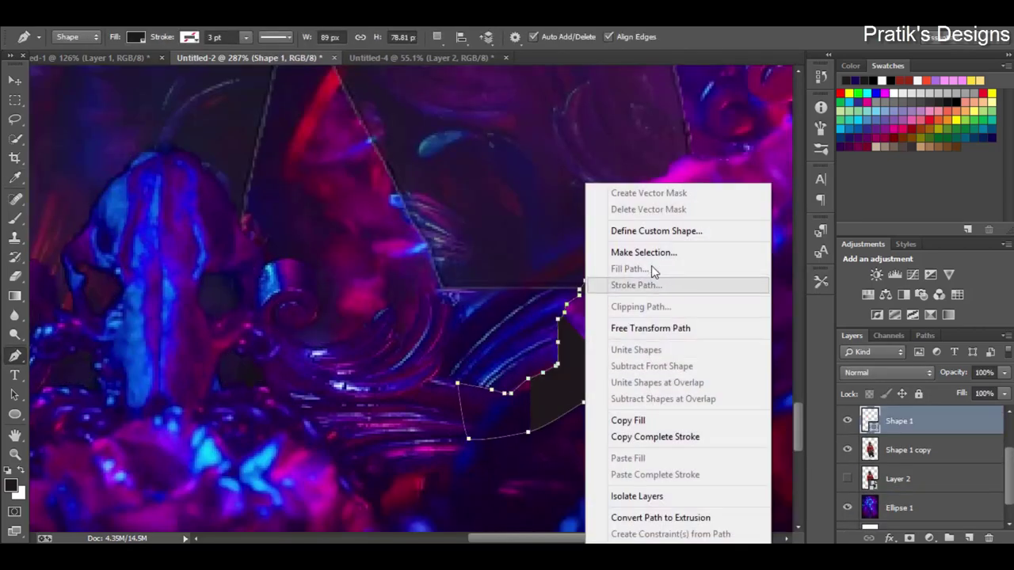
{"action": "left_click", "coordinate": [650, 229]}
{"action": "key", "text": "Return"}
Clean up the layer stack by deleting the old Shape 1 and the empty Layer 7
{"action": "scroll", "coordinate": [923, 475], "scroll_direction": "up", "scroll_amount": 2}
{"action": "left_click", "coordinate": [891, 452]}
{"action": "left_click", "coordinate": [887, 478]}
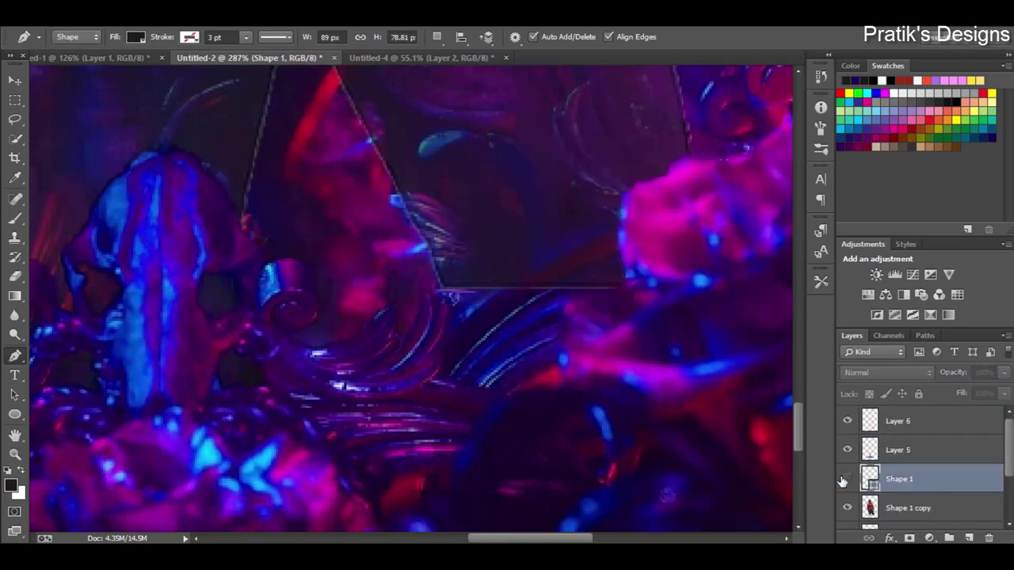
{"action": "scroll", "coordinate": [895, 475], "scroll_direction": "down", "scroll_amount": 2}
{"action": "left_click", "coordinate": [899, 485]}
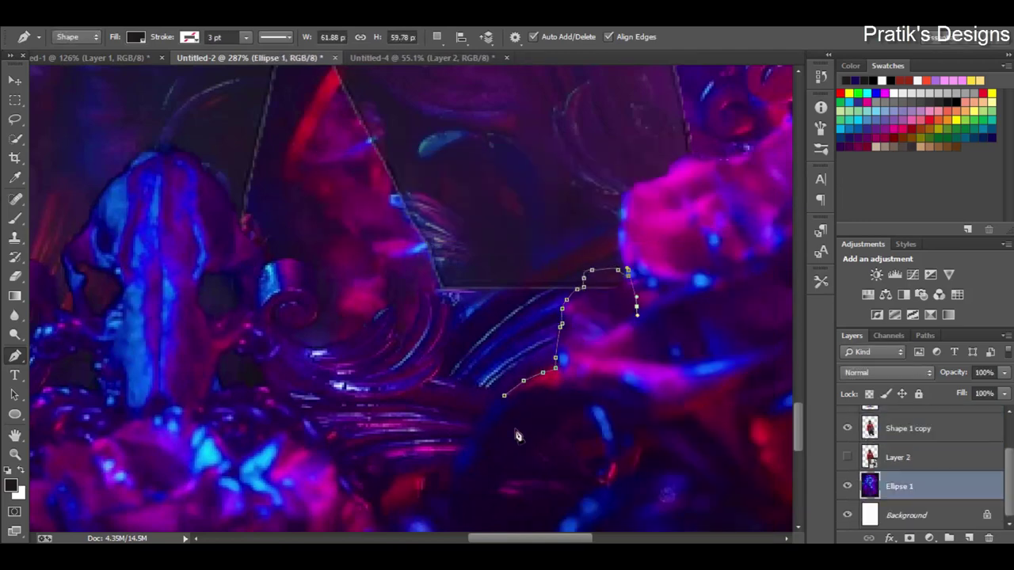
{"action": "right_click", "coordinate": [503, 402]}
{"action": "left_click", "coordinate": [650, 83]}
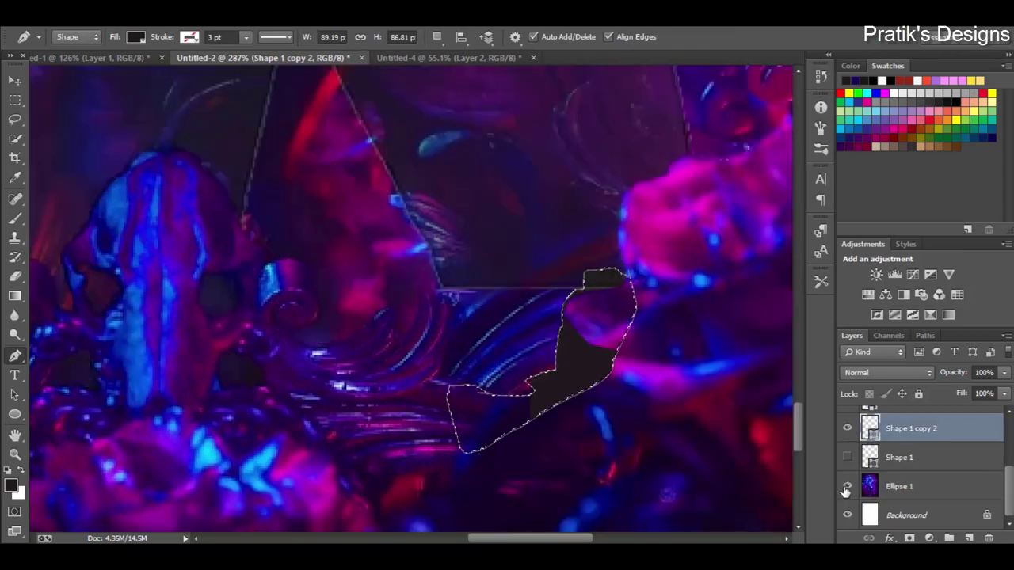
{"action": "left_click", "coordinate": [846, 457]}
{"action": "key", "text": "ctrl+d"}
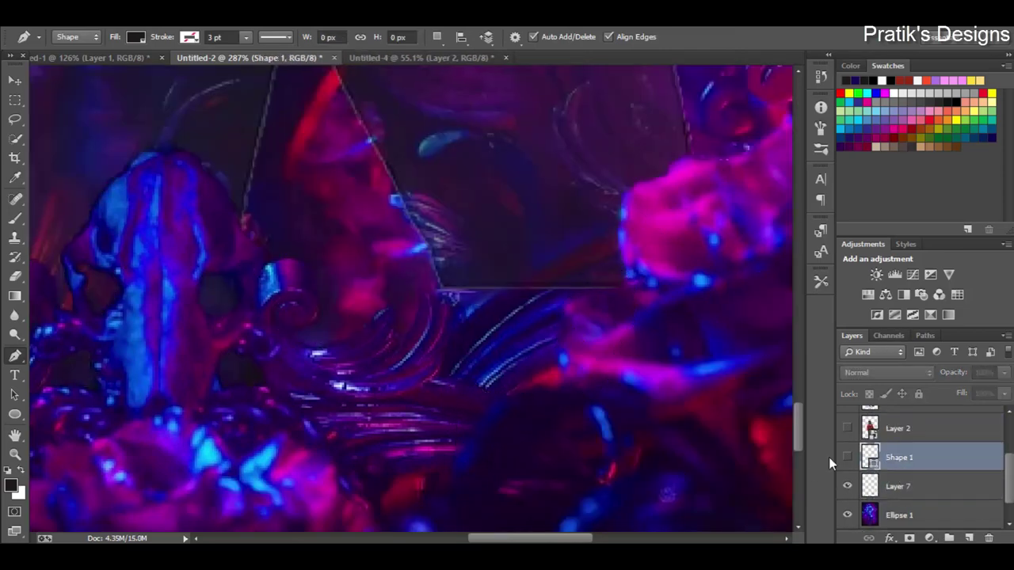
{"action": "key", "text": "Delete"}
{"action": "left_click", "coordinate": [846, 457]}
{"action": "key", "text": "ctrl+minus"}
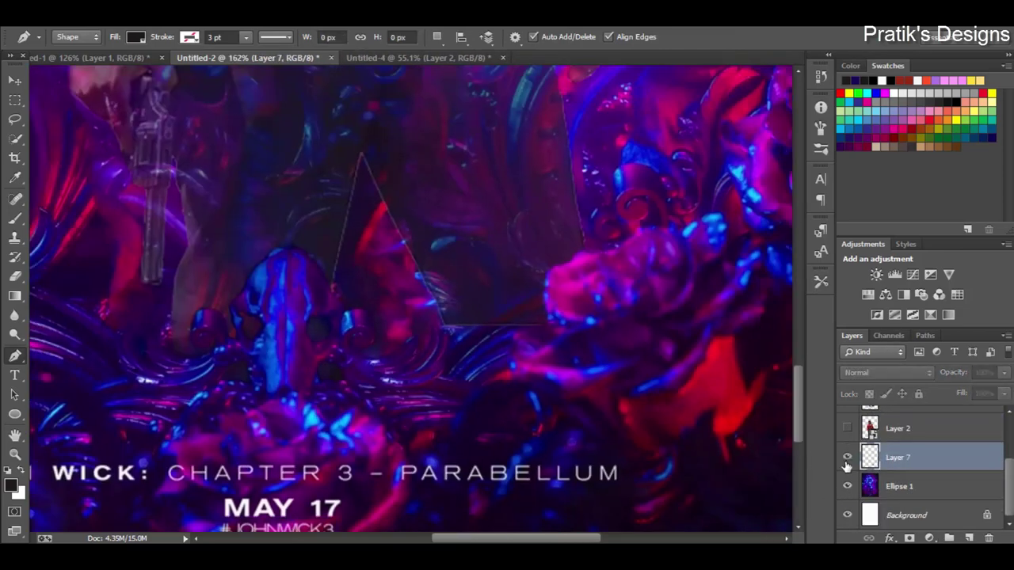
{"action": "key", "text": "Delete"}
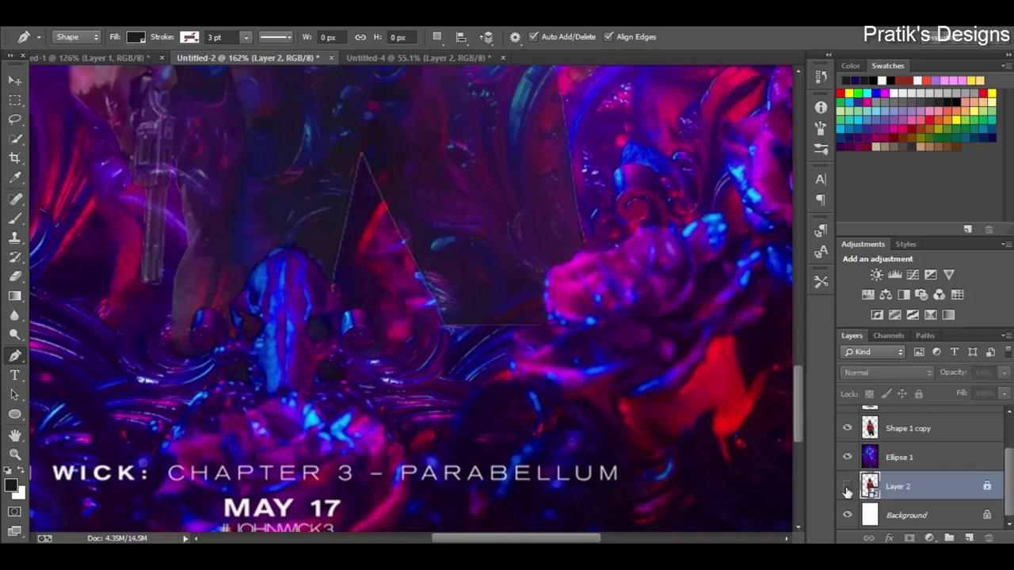
Turn the drawn path over the gap into a new dark-filled Shape 1
{"action": "key", "text": "alt+bracketright"}
{"action": "scroll", "coordinate": [848, 467], "scroll_direction": "up", "scroll_amount": 2}
{"action": "key", "text": "alt+bracketright"}
{"action": "key", "text": "alt+bracketright"}
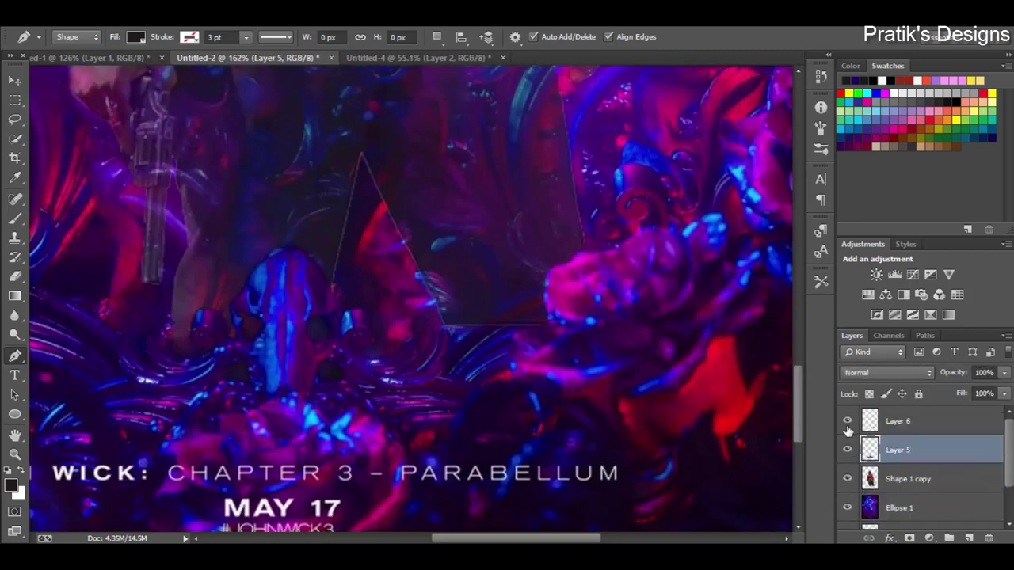
{"action": "scroll", "coordinate": [848, 428], "scroll_direction": "down", "scroll_amount": 2}
{"action": "mouse_move", "coordinate": [905, 483]}
{"action": "left_mouse_down"}
{"action": "mouse_move", "coordinate": [909, 465]}
{"action": "mouse_move", "coordinate": [420, 337]}
{"action": "left_mouse_up"}
{"action": "scroll", "coordinate": [420, 336], "scroll_direction": "up", "scroll_amount": 2}
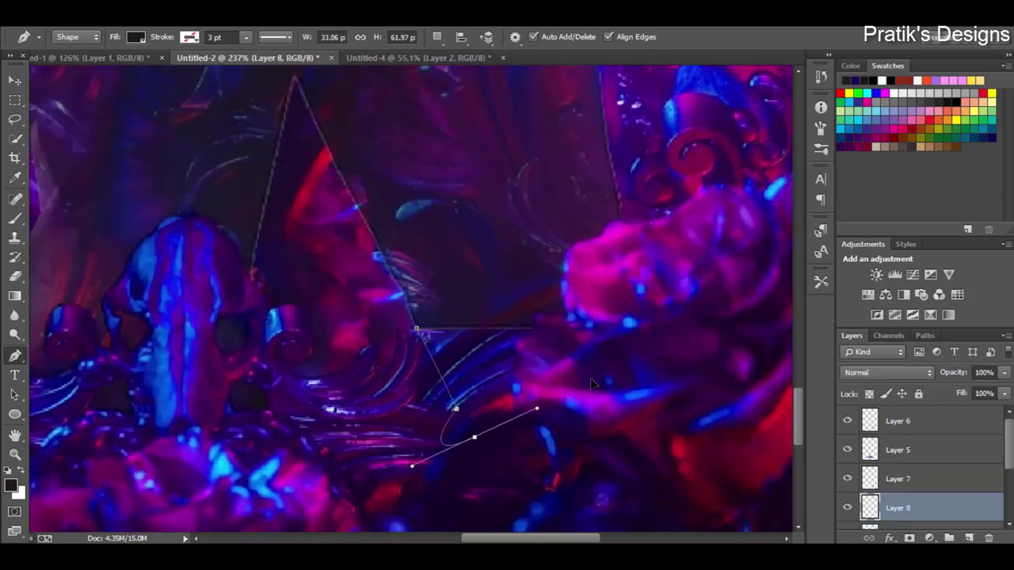
{"action": "right_click", "coordinate": [504, 332]}
{"action": "key", "text": "Escape"}
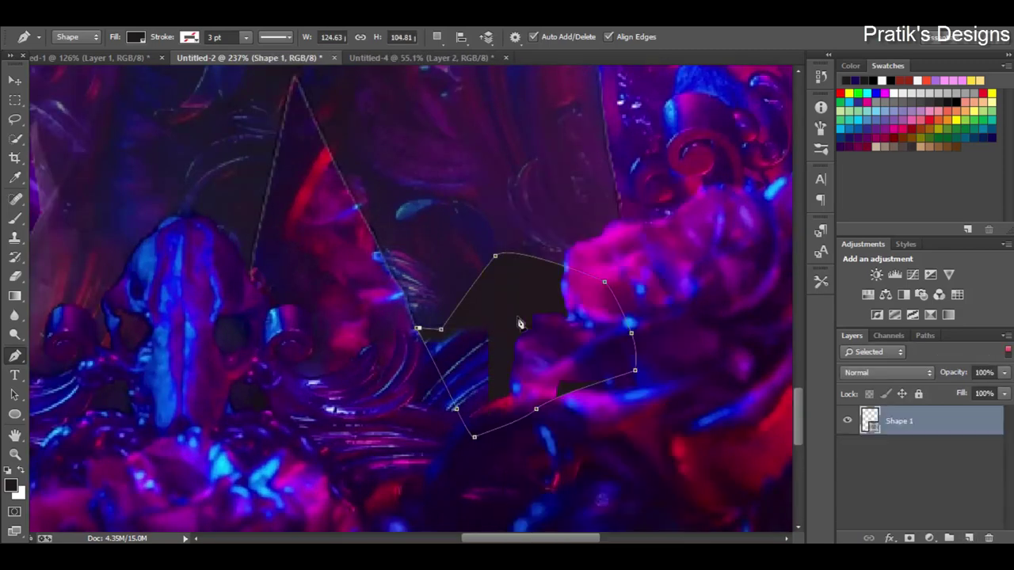
Place Shape 1 copy beneath Shape 1 and spot-heal the dark patches at the lower middle
{"action": "key", "text": "v"}
{"action": "left_click", "coordinate": [925, 450]}
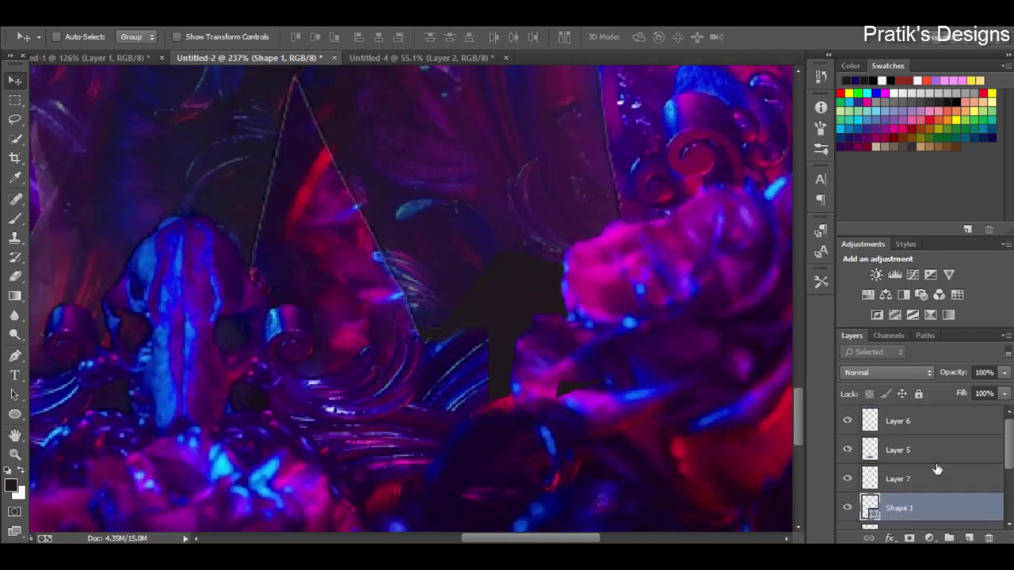
{"action": "left_click_drag", "start_coordinate": [852, 481], "coordinate": [912, 505]}
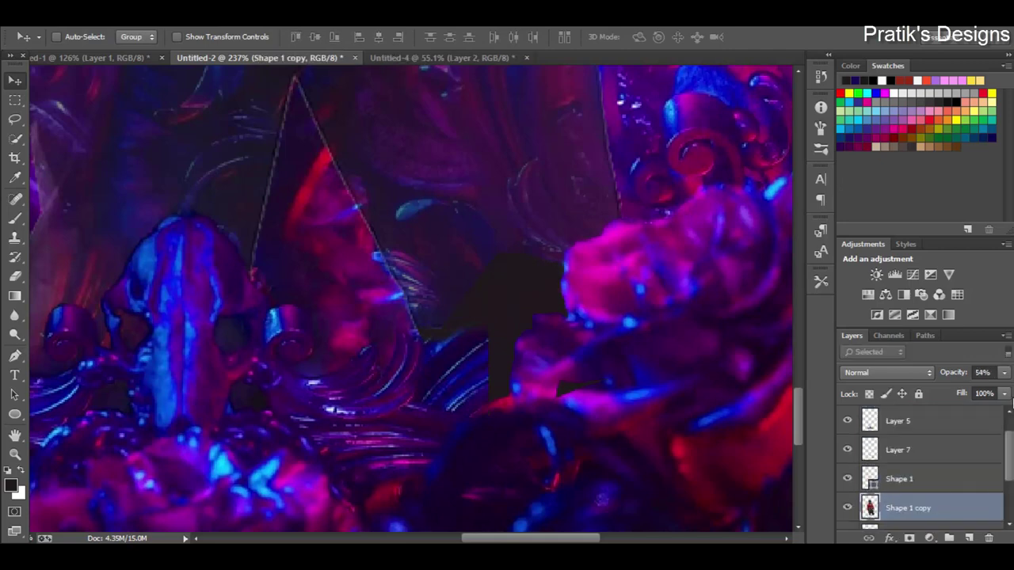
{"action": "left_click", "coordinate": [14, 199]}
{"action": "left_click_drag", "start_coordinate": [499, 362], "coordinate": [603, 451]}
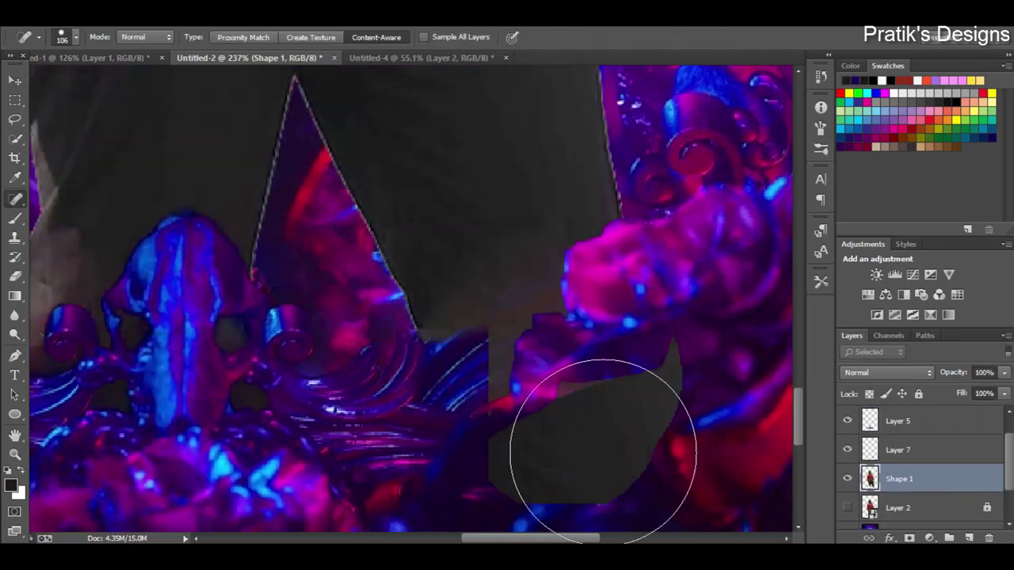
{"action": "left_click_drag", "start_coordinate": [469, 273], "coordinate": [515, 333]}
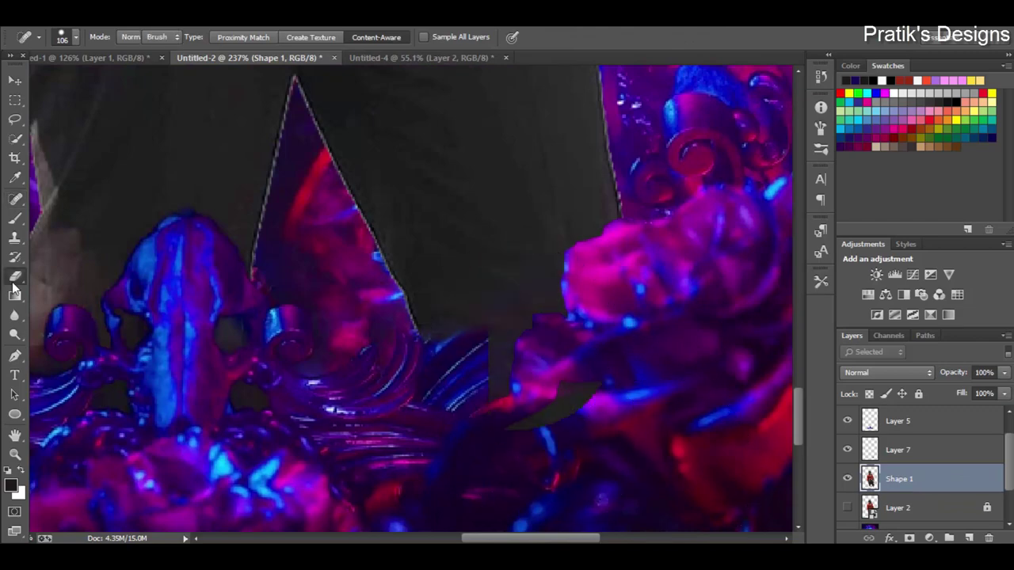
{"action": "scroll", "coordinate": [104, 323], "scroll_direction": "down", "scroll_amount": 10}
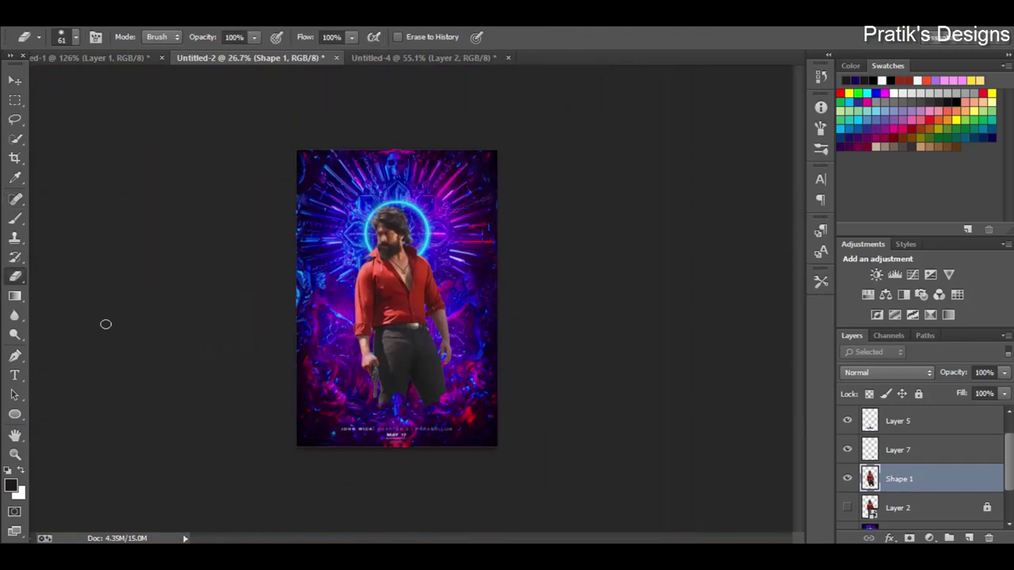
{"action": "scroll", "coordinate": [498, 430], "scroll_direction": "up", "scroll_amount": 10}
{"action": "scroll", "coordinate": [895, 479], "scroll_direction": "up", "scroll_amount": 1}
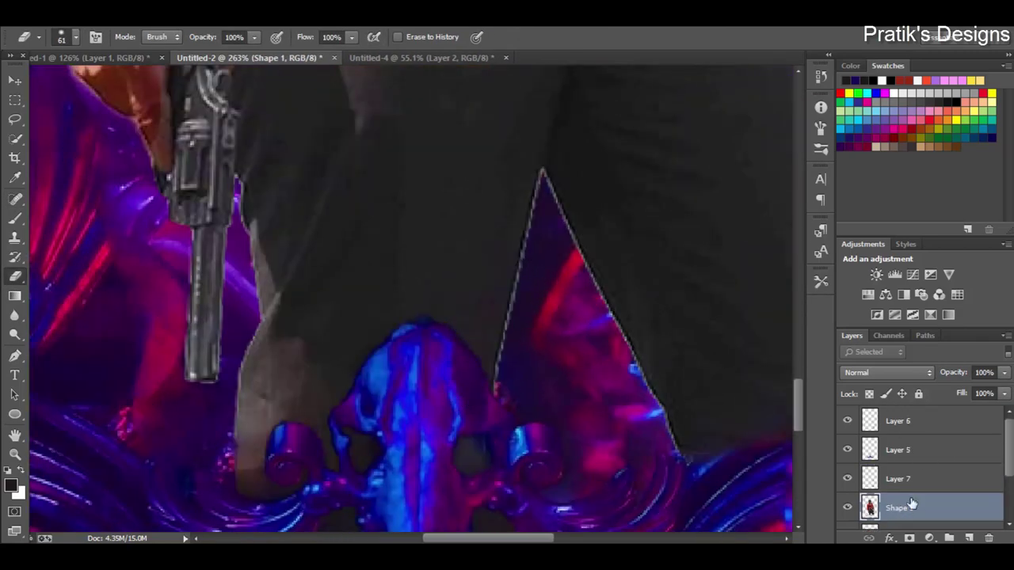
Merge the retouch Layers 5, 6 and 7 into one layer with Ctrl+E
{"action": "left_click", "coordinate": [907, 453]}
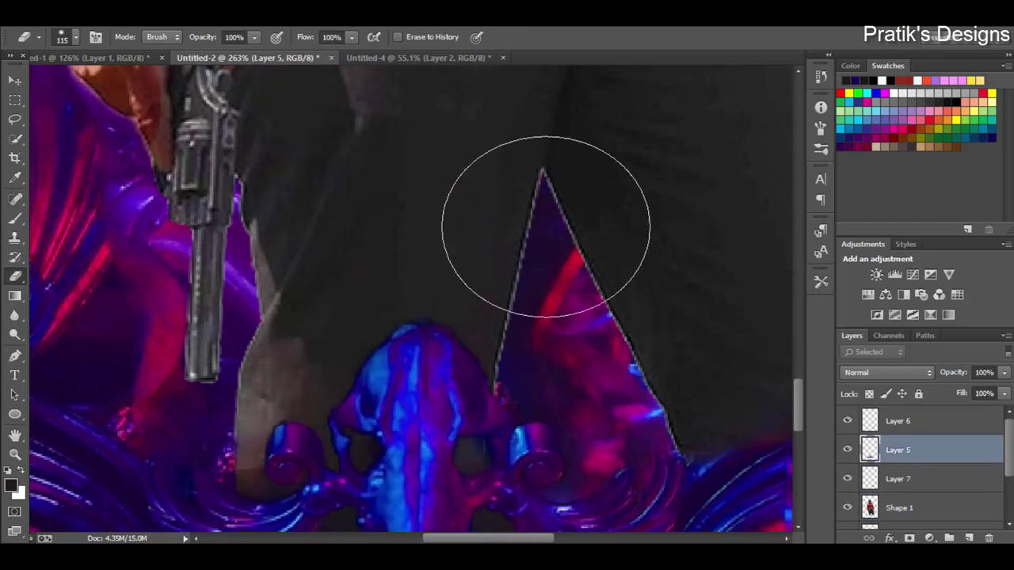
{"action": "scroll", "coordinate": [545, 227], "scroll_direction": "down", "scroll_amount": 8}
{"action": "scroll", "coordinate": [590, 274], "scroll_direction": "down", "scroll_amount": 2}
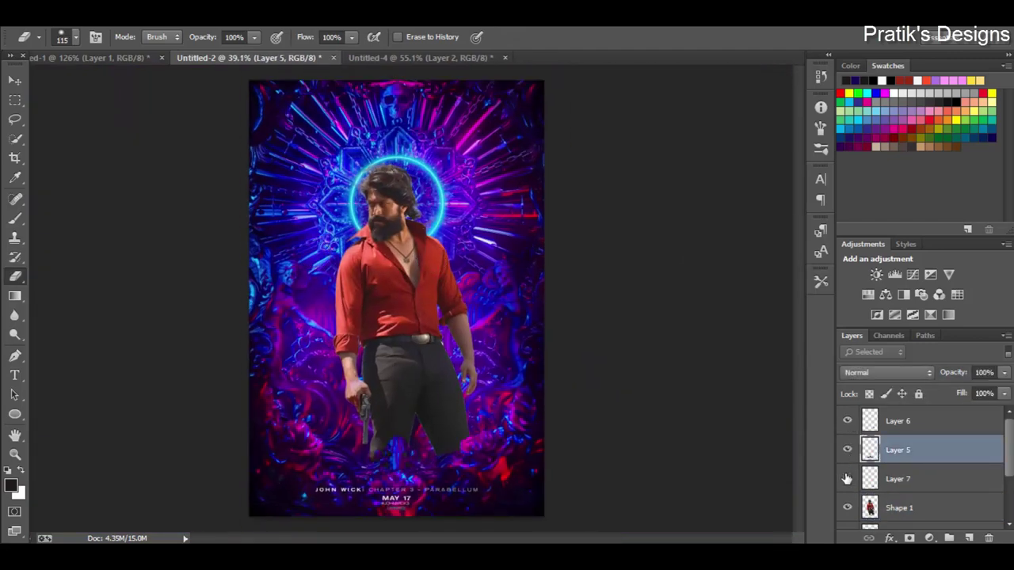
{"action": "left_click", "coordinate": [897, 478], "text": "shift"}
{"action": "left_click", "coordinate": [897, 420], "text": "shift"}
{"action": "key", "text": "ctrl+e"}
{"action": "left_click", "coordinate": [903, 508]}
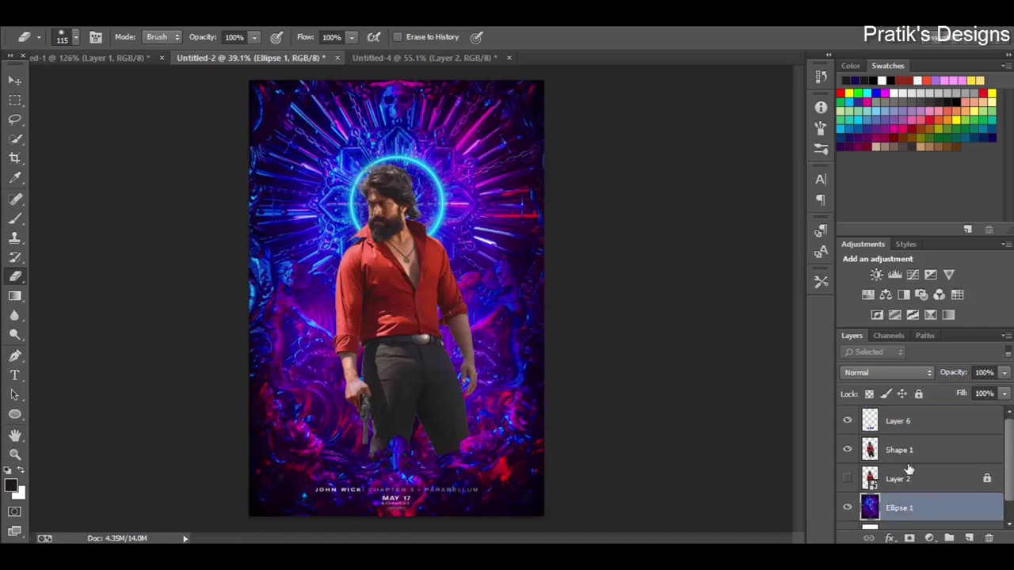
{"action": "left_click", "coordinate": [898, 479]}
{"action": "scroll", "coordinate": [460, 369], "scroll_direction": "up", "scroll_amount": 4}
{"action": "scroll", "coordinate": [459, 370], "scroll_direction": "up", "scroll_amount": 3}
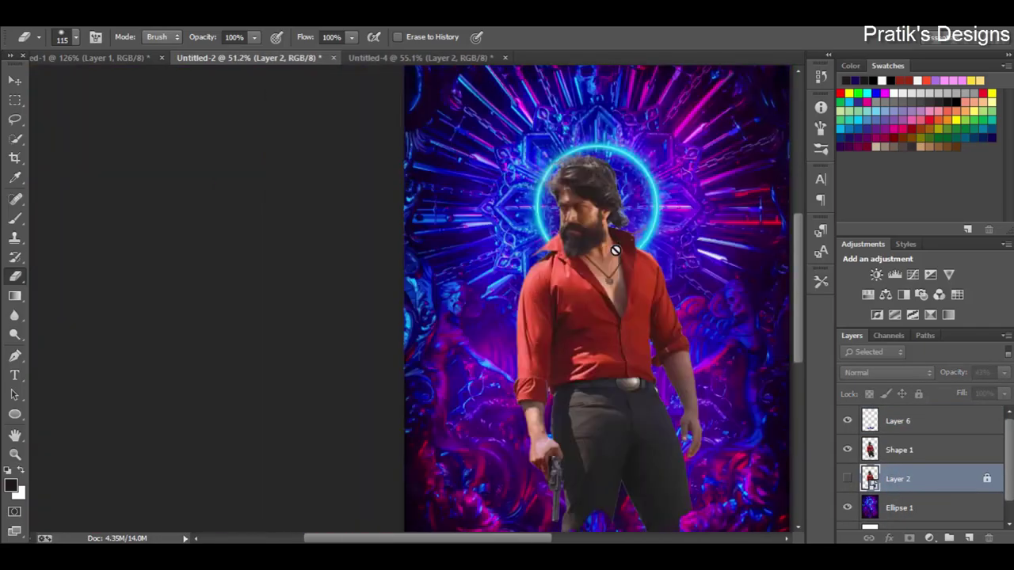
{"action": "scroll", "coordinate": [282, 218], "scroll_direction": "down", "scroll_amount": 3}
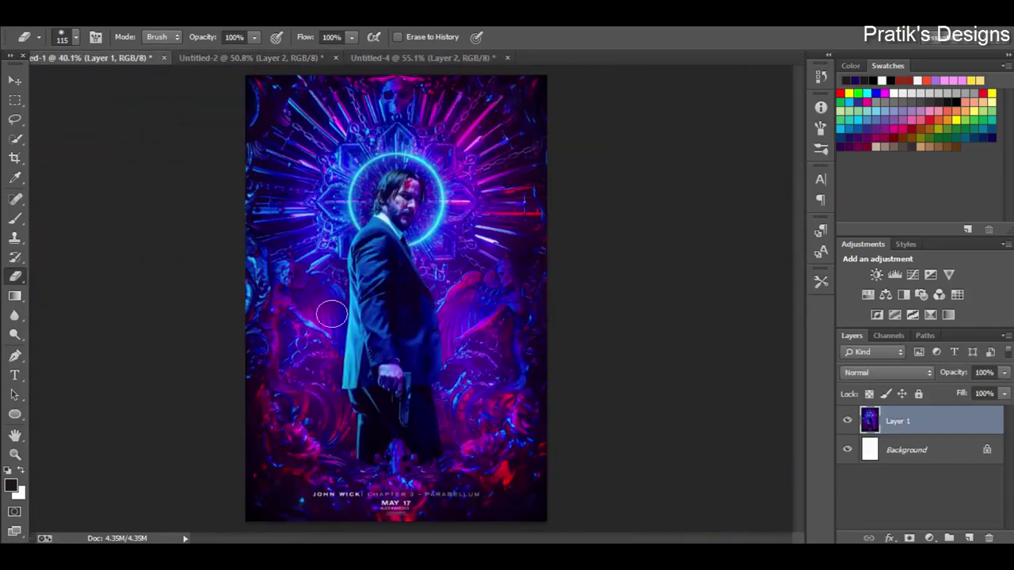
On a new layer in the remake, paint a cyan stroke down over the man's head
{"action": "left_click", "coordinate": [15, 216]}
{"action": "left_click", "coordinate": [350, 320], "text": "alt"}
{"action": "left_click", "coordinate": [250, 58]}
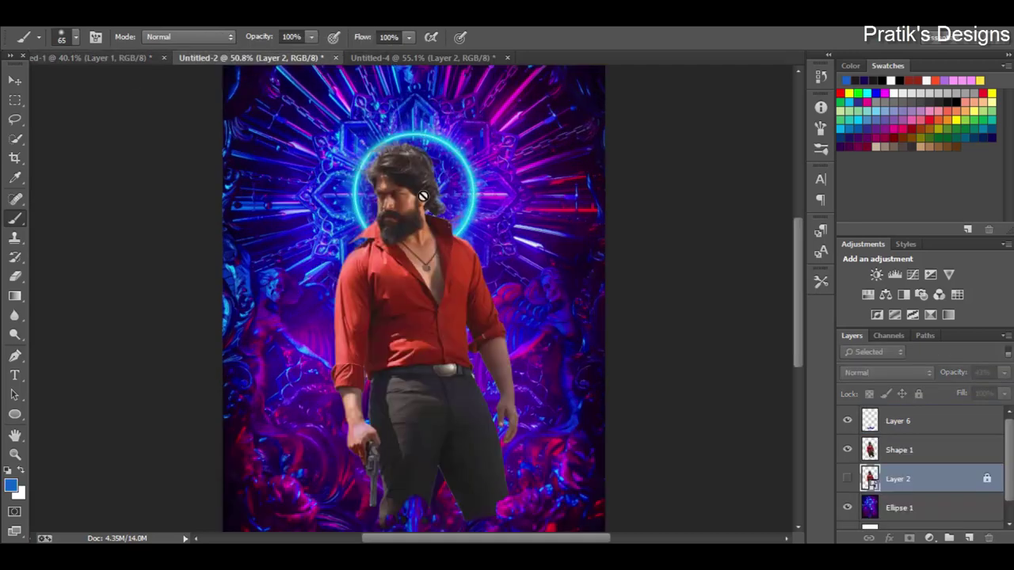
{"action": "key", "text": "ctrl+shift+alt+n"}
{"action": "key", "text": "b"}
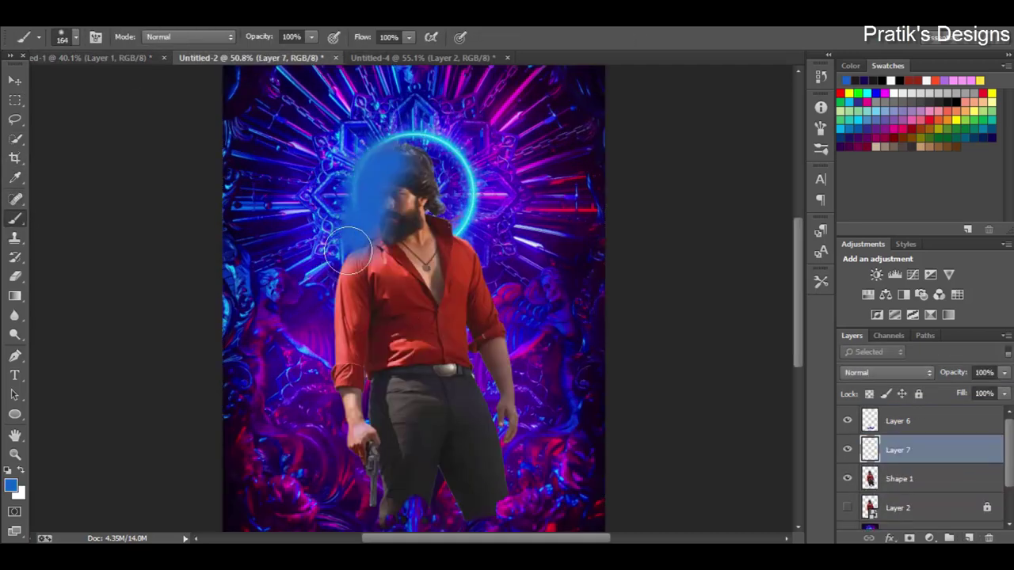
{"action": "key", "text": "ctrl+z"}
{"action": "left_click", "coordinate": [358, 170], "text": "alt"}
{"action": "left_click", "coordinate": [358, 167]}
{"action": "key", "text": "ctrl+z"}
{"action": "mouse_move", "coordinate": [349, 159]}
{"action": "left_mouse_down"}
{"action": "mouse_move", "coordinate": [309, 443]}
{"action": "mouse_move", "coordinate": [337, 427]}
{"action": "left_mouse_up"}
Clip the cyan layer to the figure in Vivid Light at 66% opacity and erase it off the shirt
{"action": "right_click", "coordinate": [910, 450]}
{"action": "left_click", "coordinate": [652, 267]}
{"action": "scroll", "coordinate": [876, 371], "scroll_direction": "down", "scroll_amount": 5}
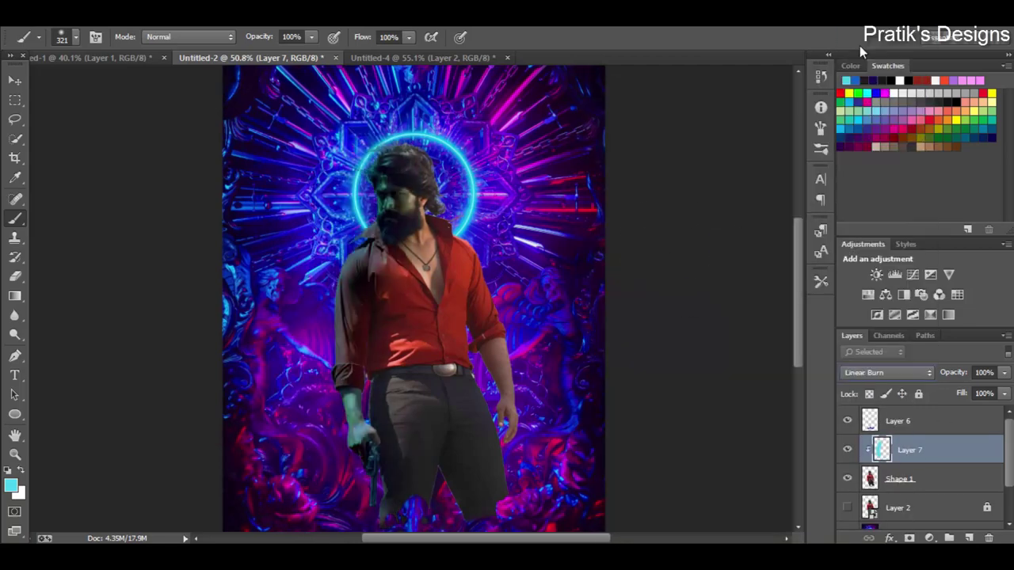
{"action": "key", "text": "Down"}
{"action": "key", "text": "Down"}
{"action": "key", "text": "Down"}
{"action": "key", "text": "Down"}
{"action": "key", "text": "Down"}
{"action": "key", "text": "Down"}
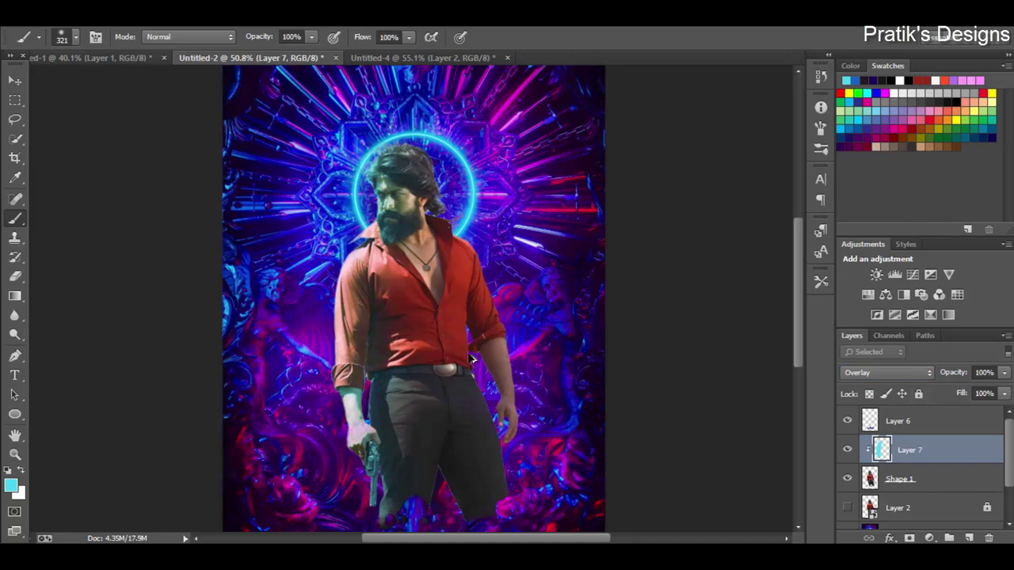
{"action": "left_click", "coordinate": [887, 373]}
{"action": "left_click", "coordinate": [871, 220]}
{"action": "mouse_move", "coordinate": [1004, 373]}
{"action": "left_mouse_down"}
{"action": "mouse_move", "coordinate": [973, 380]}
{"action": "mouse_move", "coordinate": [979, 393]}
{"action": "mouse_move", "coordinate": [1005, 391]}
{"action": "left_mouse_up"}
{"action": "left_click", "coordinate": [1004, 372]}
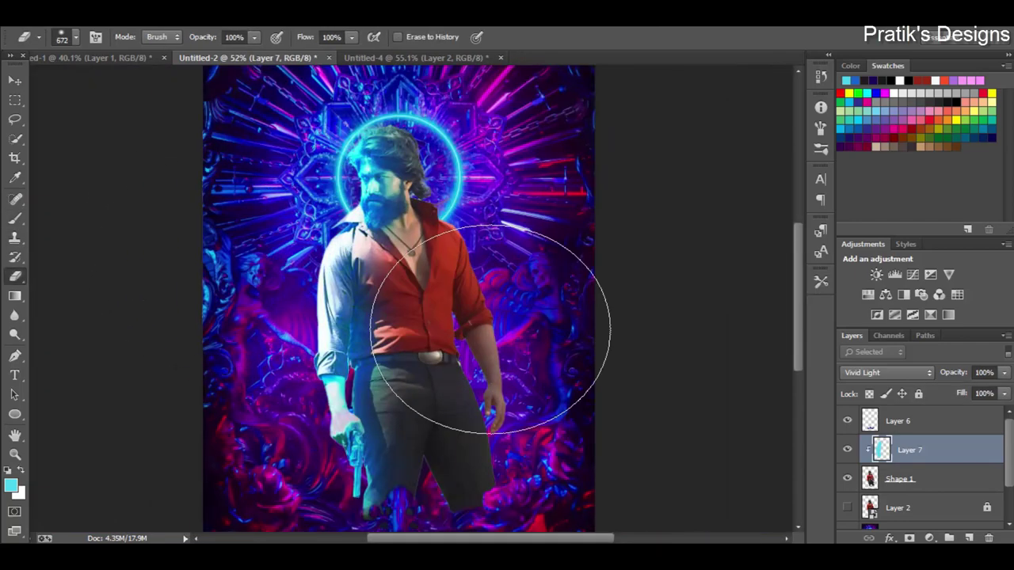
{"action": "left_click_drag", "start_coordinate": [490, 330], "coordinate": [508, 402]}
Set the cyan glow layer (Layer 7) to Color Dodge blending
{"action": "left_click", "coordinate": [14, 238]}
{"action": "left_click", "coordinate": [887, 372]}
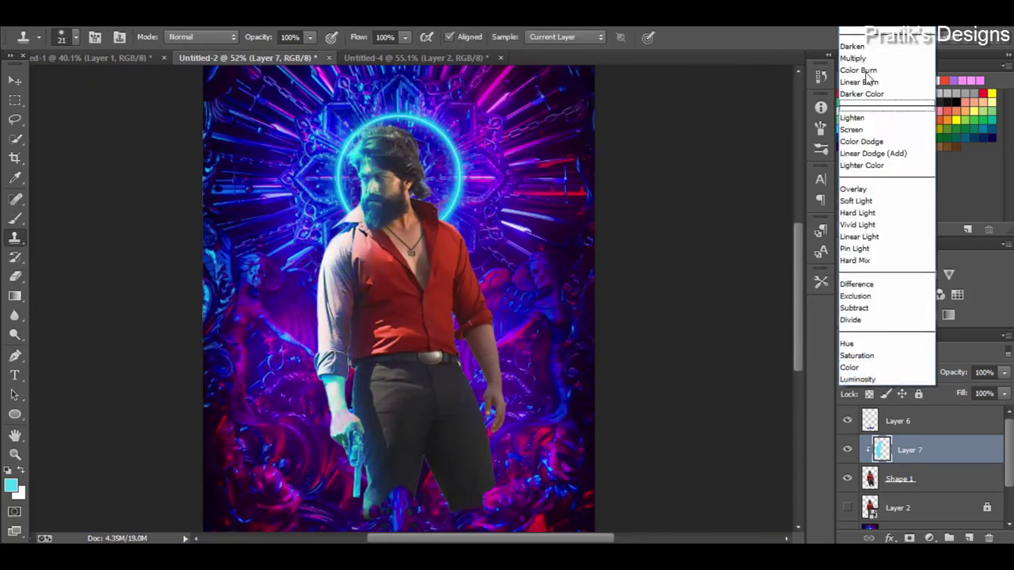
{"action": "left_click", "coordinate": [853, 49]}
{"action": "key", "text": "Down"}
{"action": "key", "text": "Down"}
{"action": "key", "text": "Down"}
Add a cyan Color Overlay effect to Layer 7, blended in Color Burn
{"action": "double_click", "coordinate": [951, 450]}
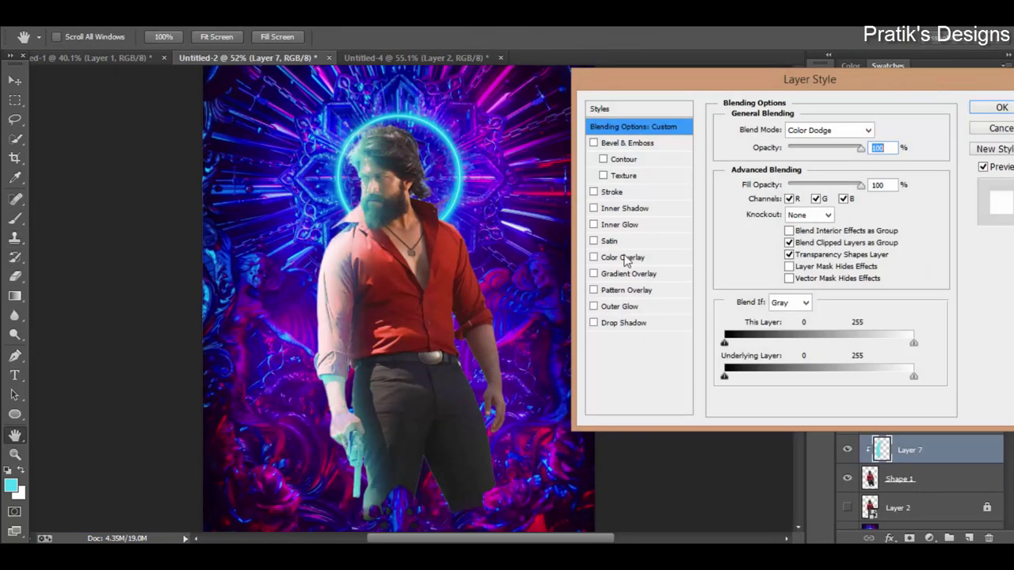
{"action": "left_click", "coordinate": [623, 257]}
{"action": "left_click", "coordinate": [877, 130]}
{"action": "left_click", "coordinate": [937, 183]}
{"action": "key", "text": "Down"}
{"action": "key", "text": "Down"}
{"action": "key", "text": "Down"}
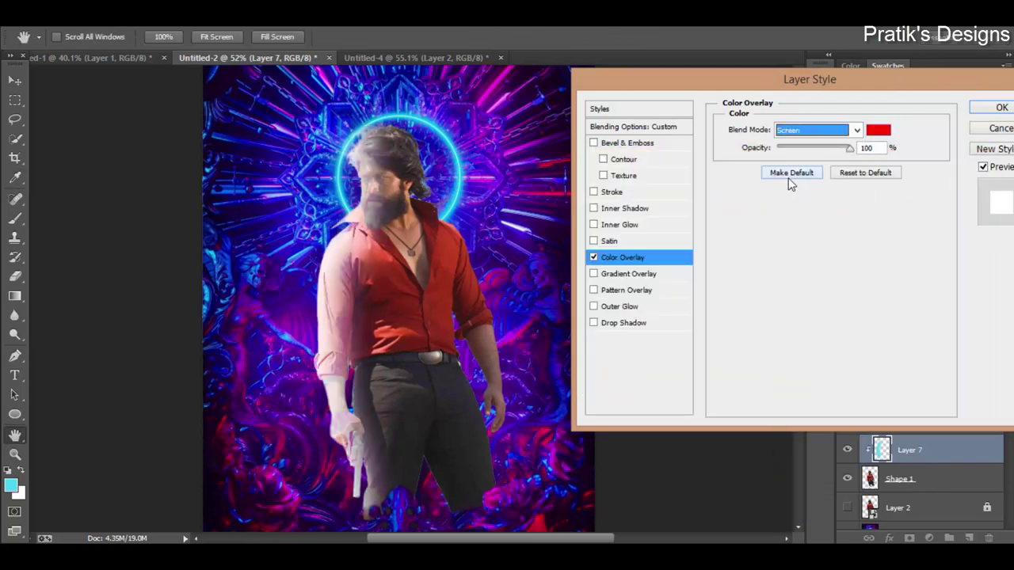
{"action": "left_click", "coordinate": [877, 130]}
{"action": "left_click", "coordinate": [740, 209]}
{"action": "left_click", "coordinate": [935, 183]}
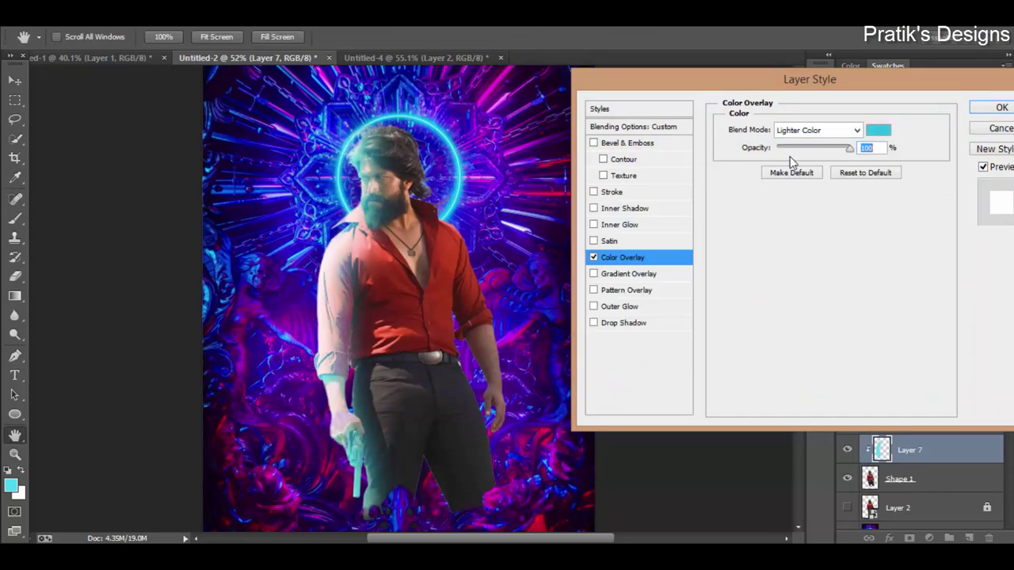
{"action": "left_click", "coordinate": [812, 130]}
{"action": "left_click", "coordinate": [831, 176]}
{"action": "key", "text": "Down"}
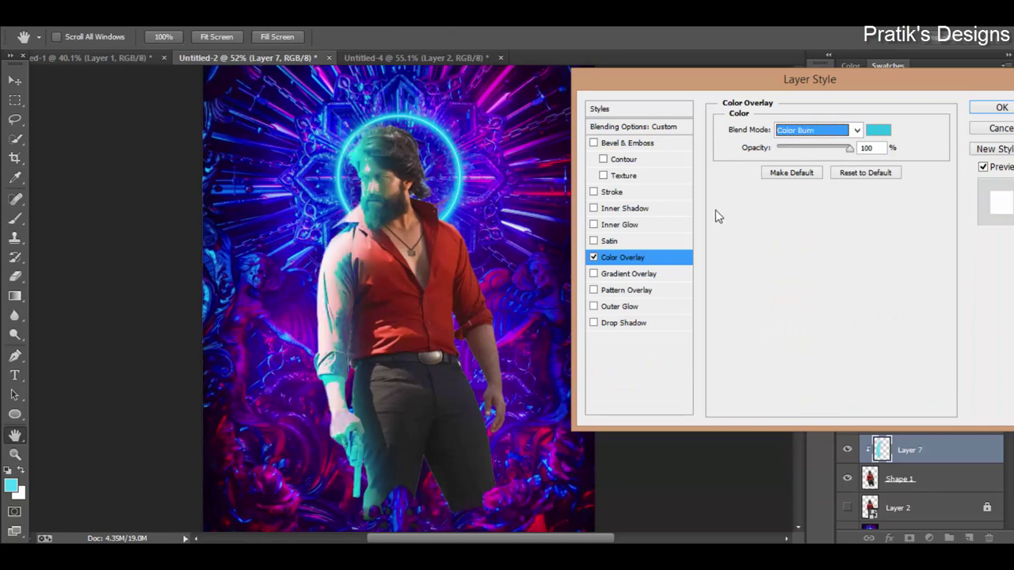
{"action": "key", "text": "Return"}
Sample a blue from the original John Wick poster and paint it over the figure's arm
{"action": "key", "text": "e"}
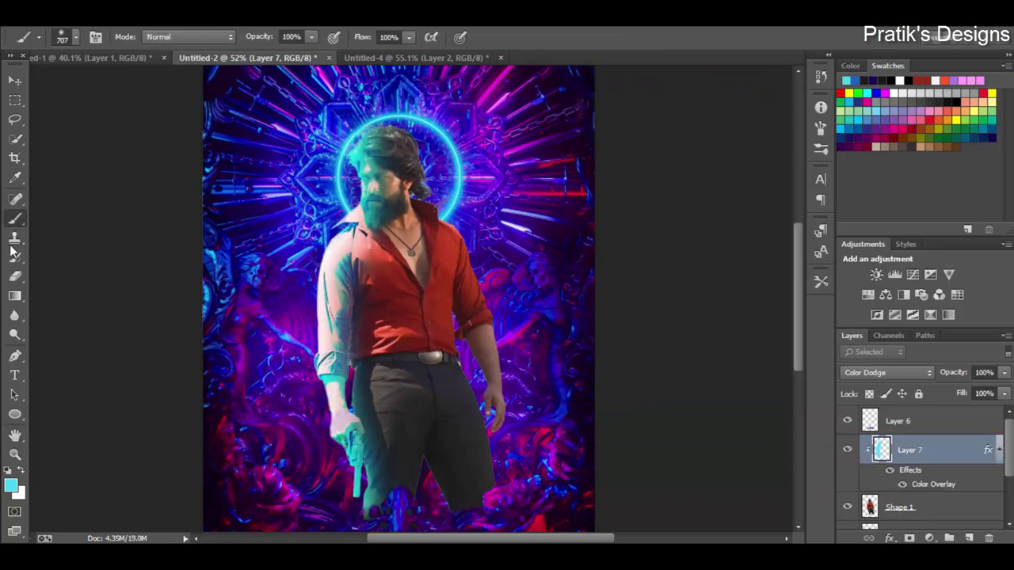
{"action": "key", "text": "h"}
{"action": "left_click_drag", "start_coordinate": [140, 227], "coordinate": [237, 281]}
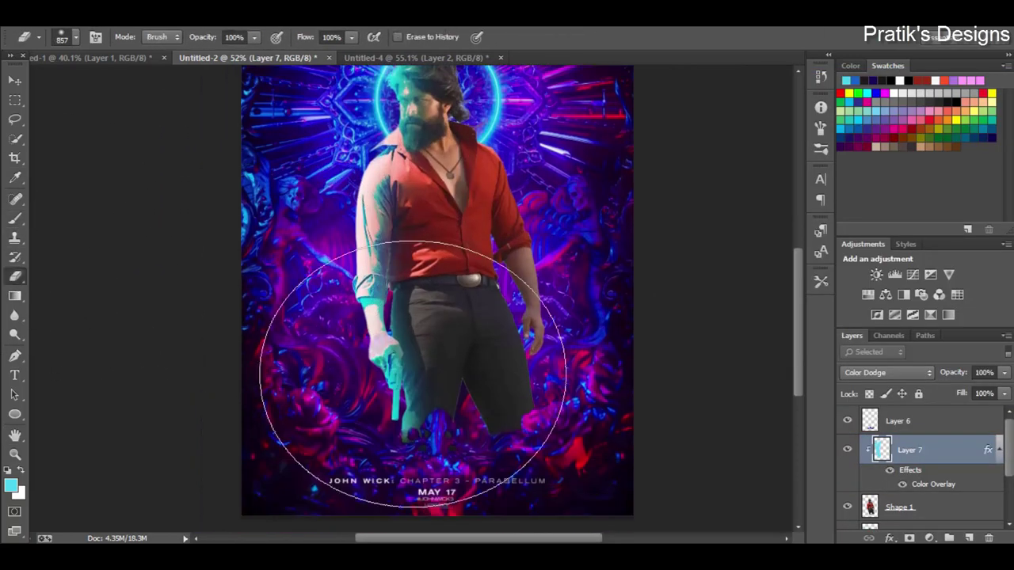
{"action": "left_click", "coordinate": [134, 56]}
{"action": "key", "text": "b"}
{"action": "left_click", "coordinate": [448, 317], "text": "alt"}
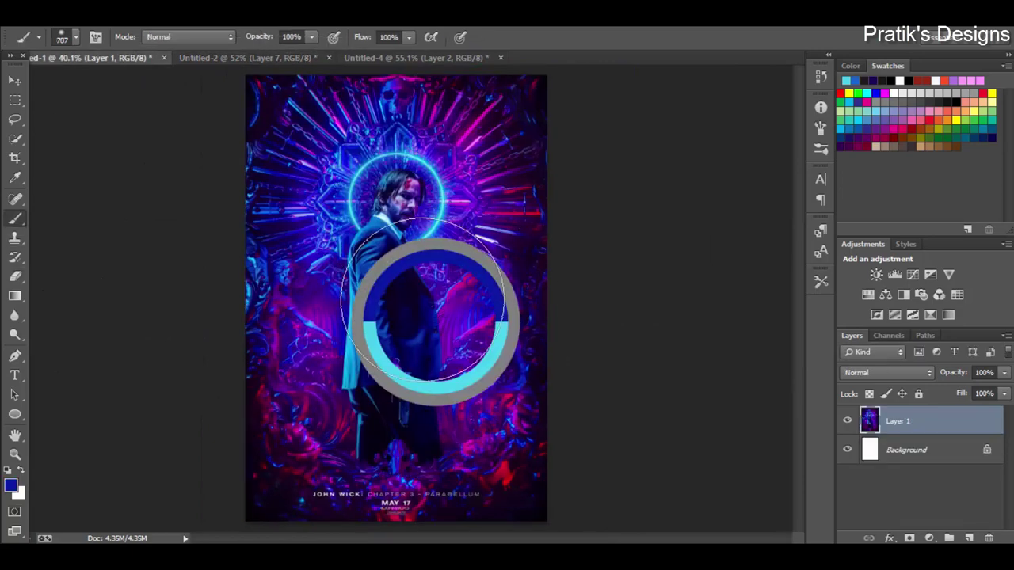
{"action": "left_click", "coordinate": [247, 57]}
{"action": "left_click_drag", "start_coordinate": [523, 340], "coordinate": [546, 257]}
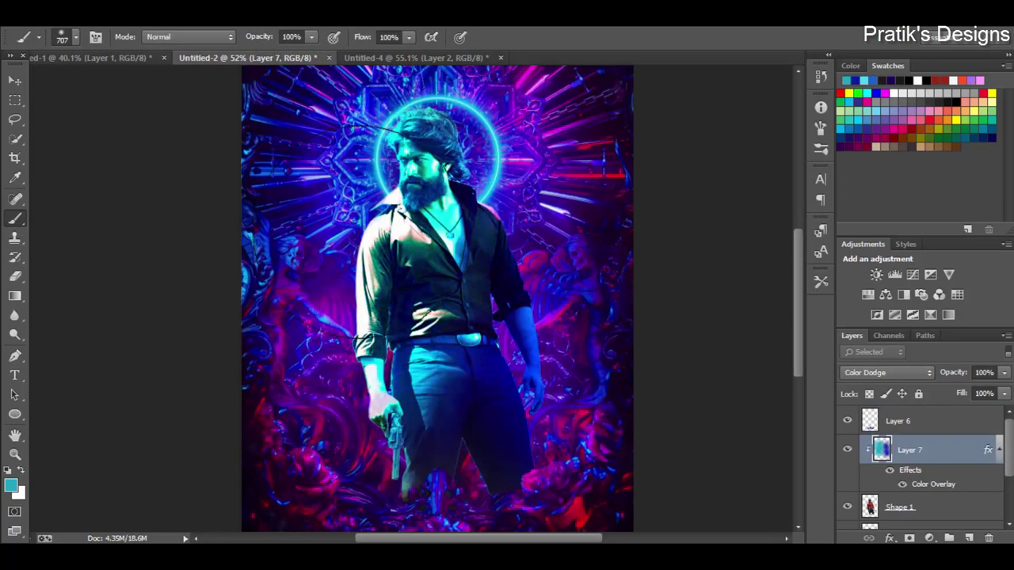
Switch Layer 7's blend mode to Linear Light
{"action": "left_click", "coordinate": [887, 372]}
{"action": "left_click", "coordinate": [864, 131]}
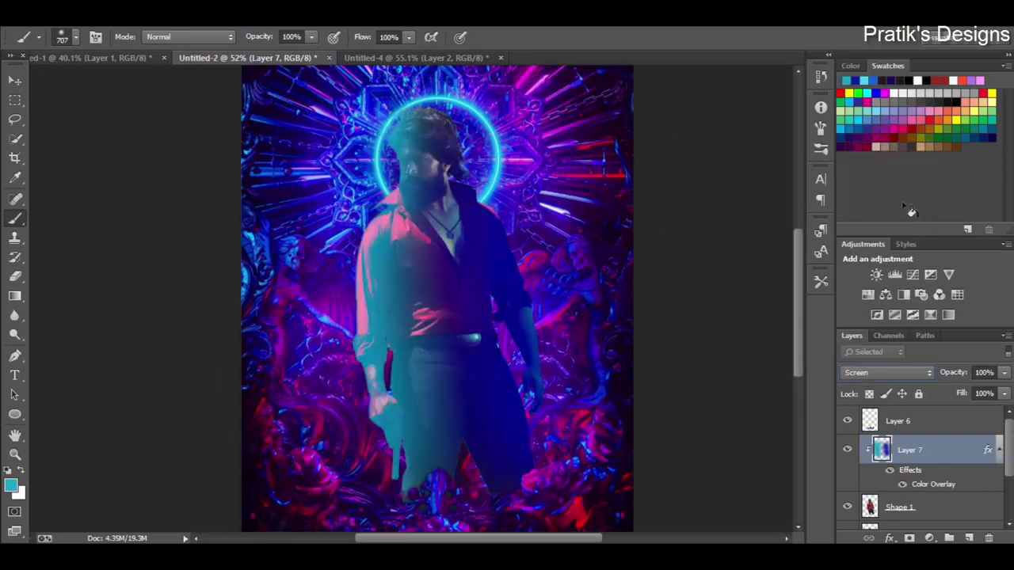
{"action": "key", "text": "Down"}
{"action": "key", "text": "Down"}
{"action": "key", "text": "Down"}
{"action": "key", "text": "Down"}
{"action": "key", "text": "Down"}
{"action": "key", "text": "Down"}
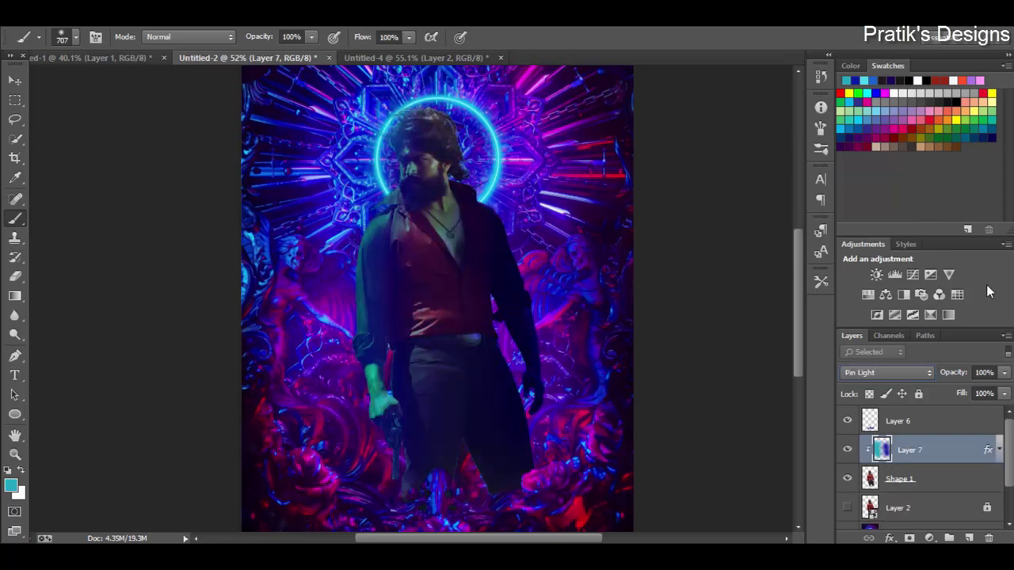
{"action": "key", "text": "Down"}
Enlarge the brush to 1330, wash the figure in dark blue, and lower Layer 7's opacity
{"action": "key", "text": "e"}
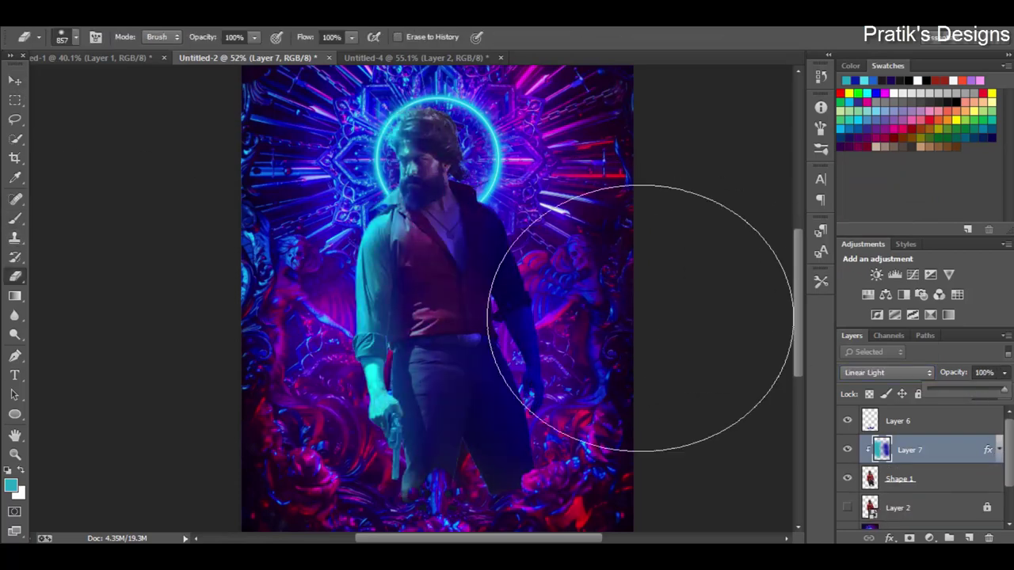
{"action": "left_click", "coordinate": [252, 61]}
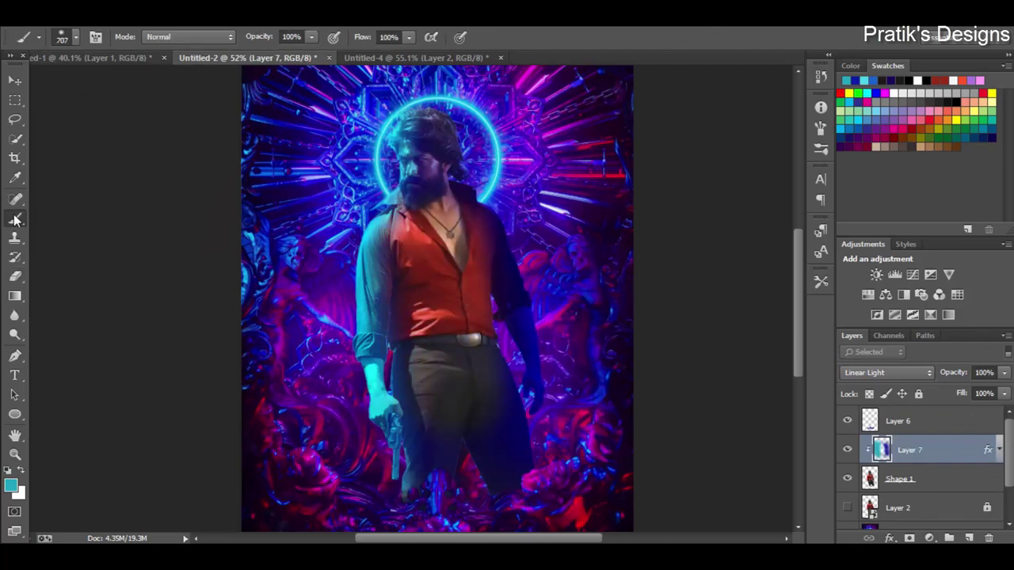
{"action": "left_click_drag", "start_coordinate": [526, 278], "coordinate": [647, 294]}
{"action": "left_click", "coordinate": [537, 320], "text": "alt"}
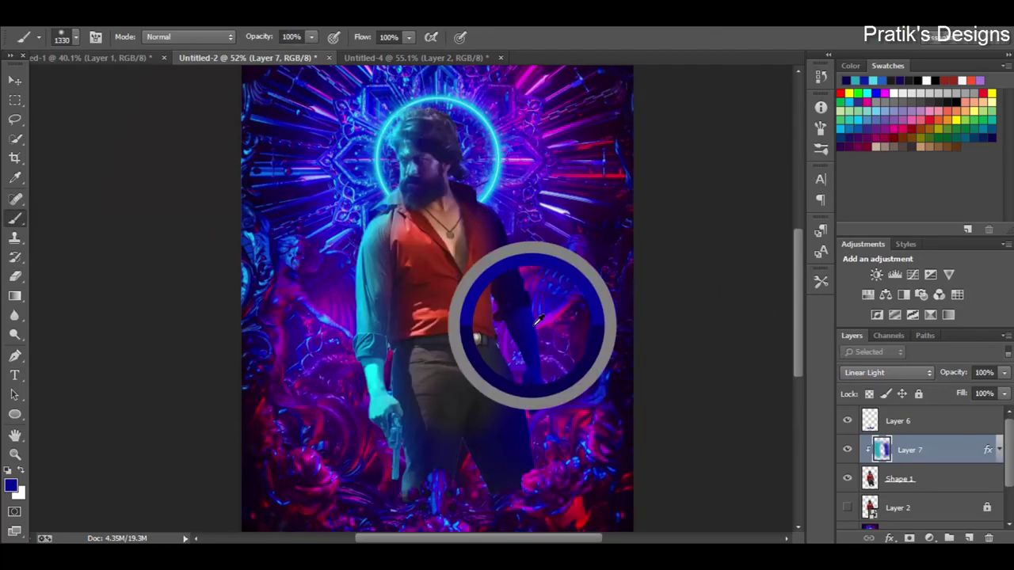
{"action": "left_click", "coordinate": [537, 320]}
{"action": "key", "text": "ctrl+z"}
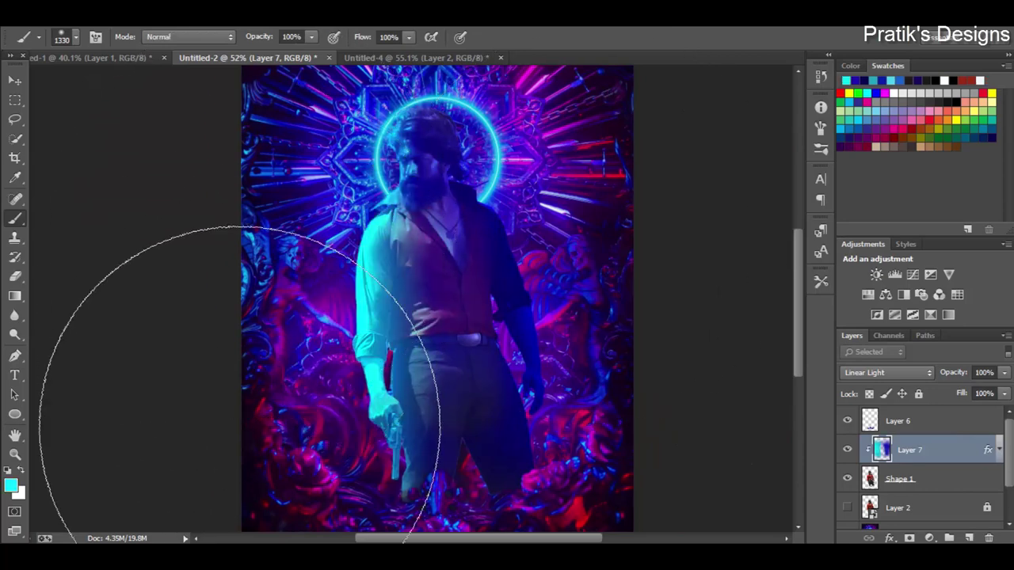
{"action": "left_click", "coordinate": [222, 186]}
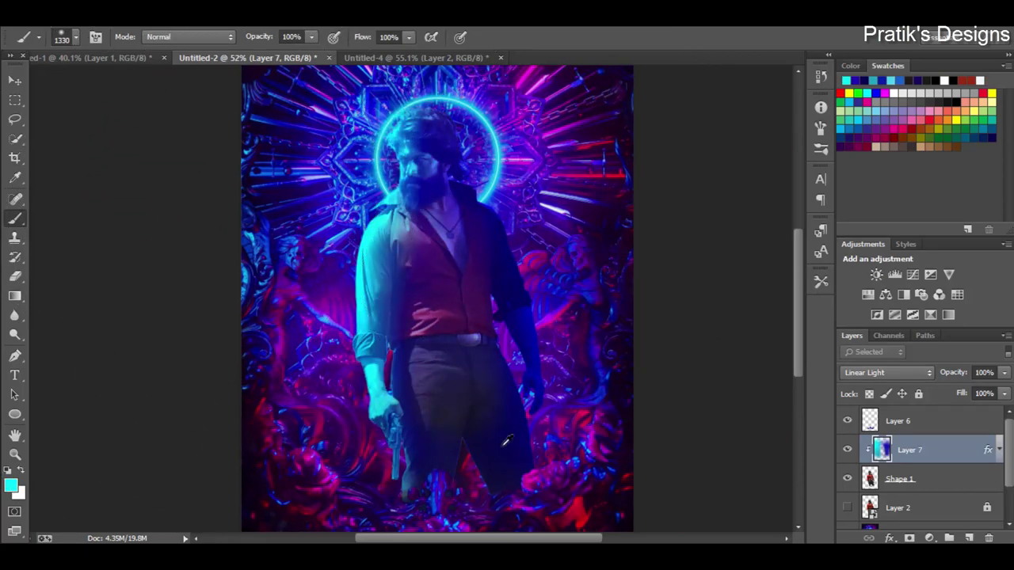
{"action": "left_click", "coordinate": [528, 369], "text": "alt"}
{"action": "left_click", "coordinate": [529, 531]}
{"action": "left_click_drag", "start_coordinate": [999, 384], "coordinate": [982, 396]}
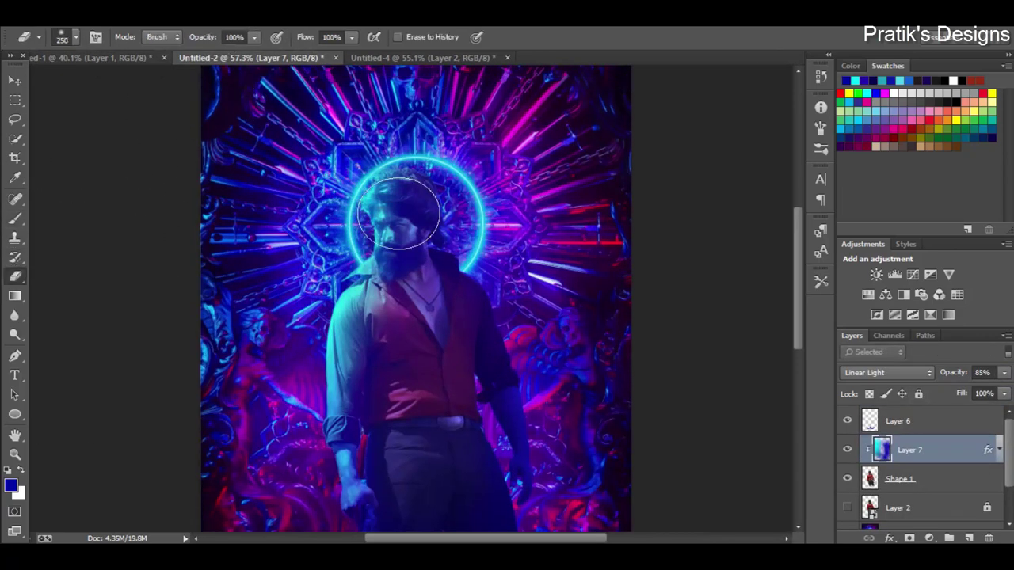
Enlarge the brush to about 1567 px and paint dark blue over the figure's chest
{"action": "scroll", "coordinate": [398, 212], "scroll_direction": "up", "scroll_amount": 3}
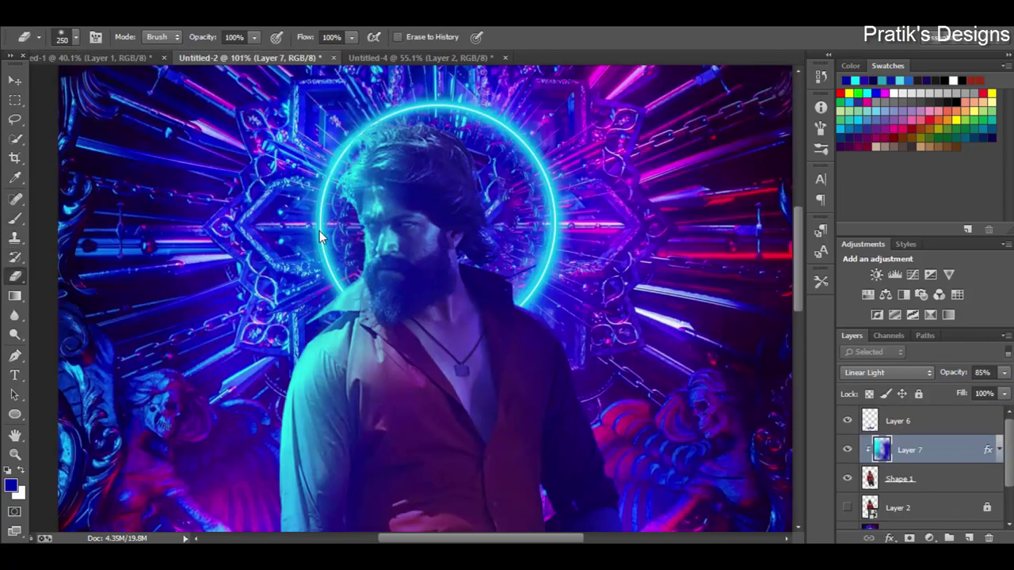
{"action": "scroll", "coordinate": [413, 234], "scroll_direction": "down", "scroll_amount": 5}
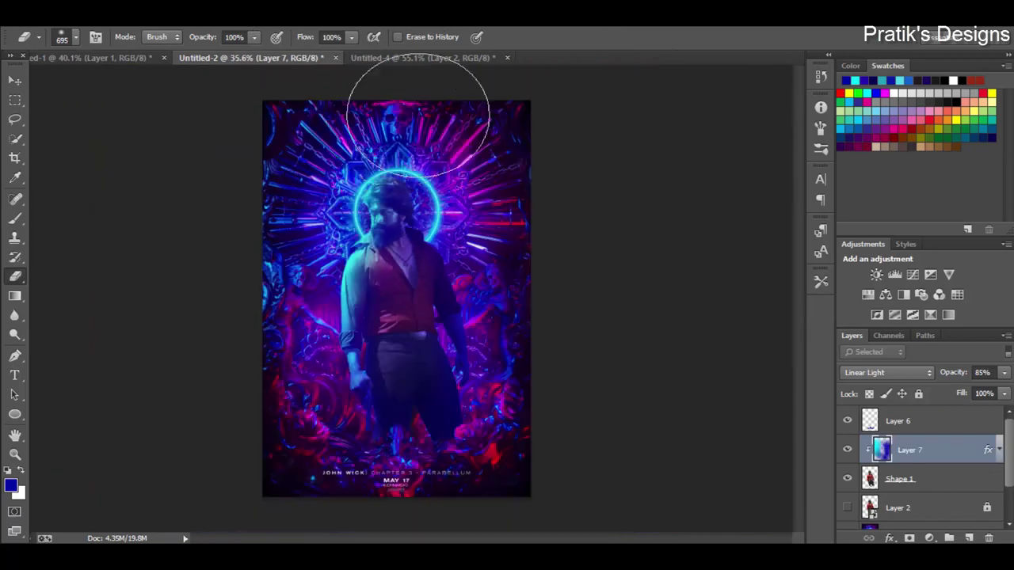
{"action": "left_click_drag", "start_coordinate": [383, 173], "coordinate": [493, 159]}
{"action": "scroll", "coordinate": [396, 297], "scroll_direction": "up", "scroll_amount": 2}
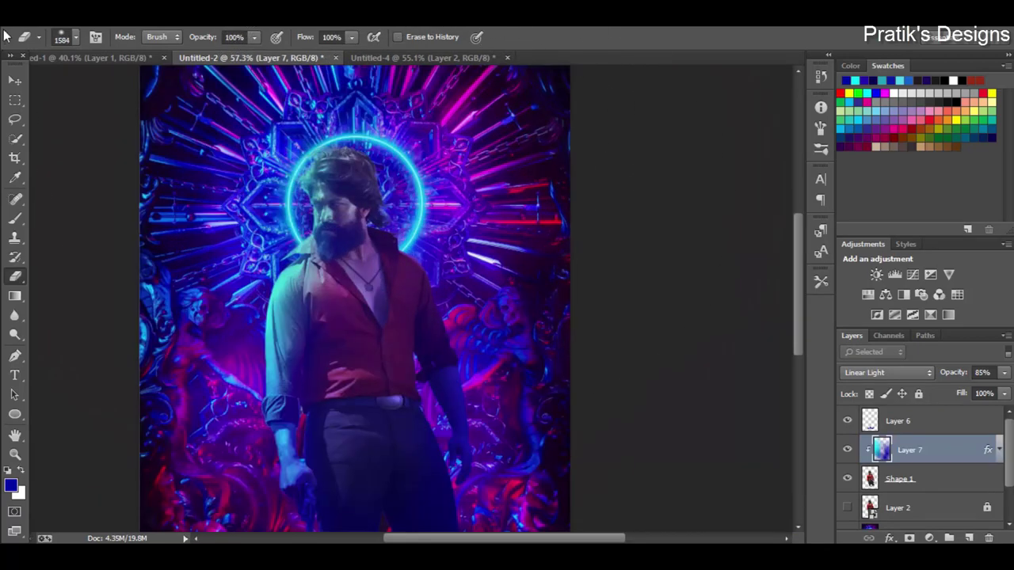
{"action": "scroll", "coordinate": [396, 297], "scroll_direction": "down", "scroll_amount": 2}
{"action": "scroll", "coordinate": [396, 297], "scroll_direction": "up", "scroll_amount": 2}
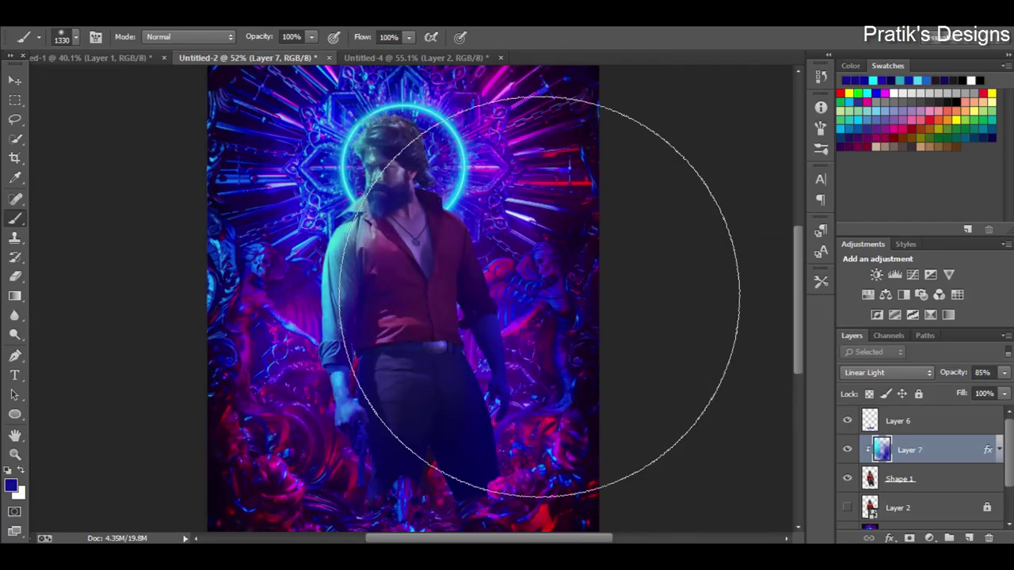
{"action": "left_click_drag", "start_coordinate": [349, 359], "coordinate": [396, 260]}
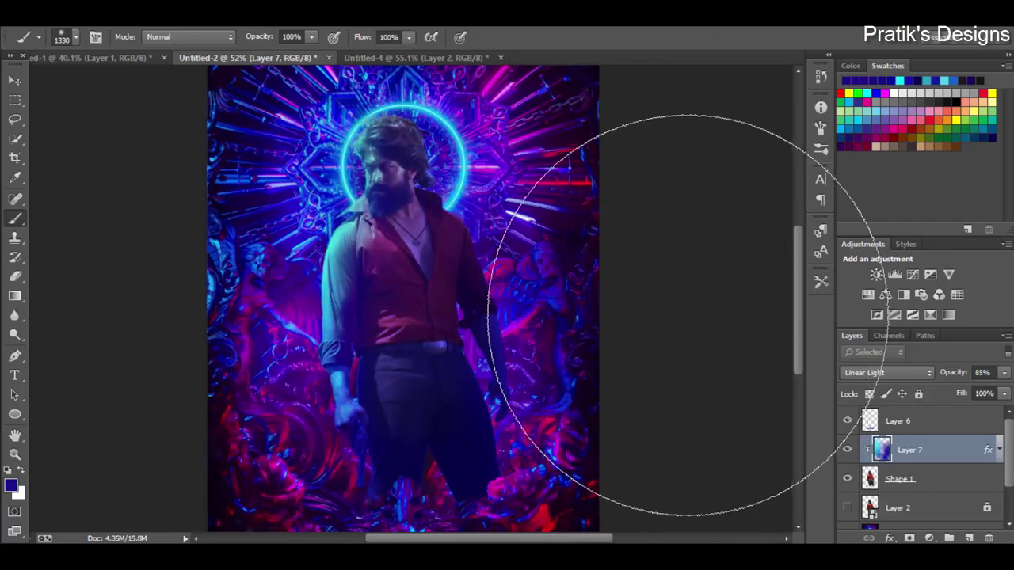
{"action": "scroll", "coordinate": [657, 332], "scroll_direction": "right", "scroll_amount": 2}
Reset colours to black and white and compare the remake with the original poster
{"action": "left_click", "coordinate": [8, 471]}
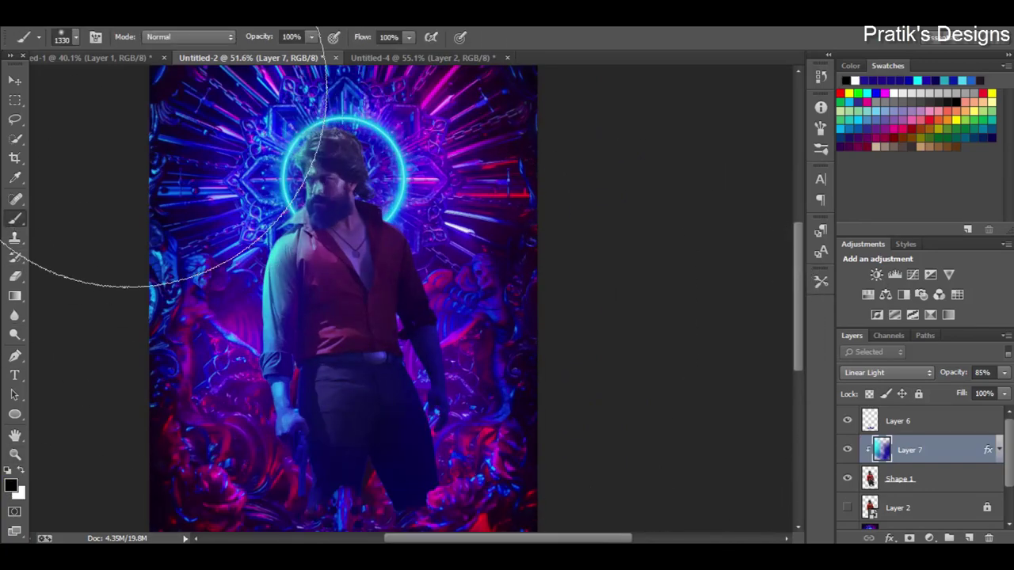
{"action": "left_click", "coordinate": [87, 57]}
{"action": "left_click", "coordinate": [250, 57]}
{"action": "scroll", "coordinate": [376, 417], "scroll_direction": "up", "scroll_amount": 1}
{"action": "scroll", "coordinate": [414, 441], "scroll_direction": "down", "scroll_amount": 3}
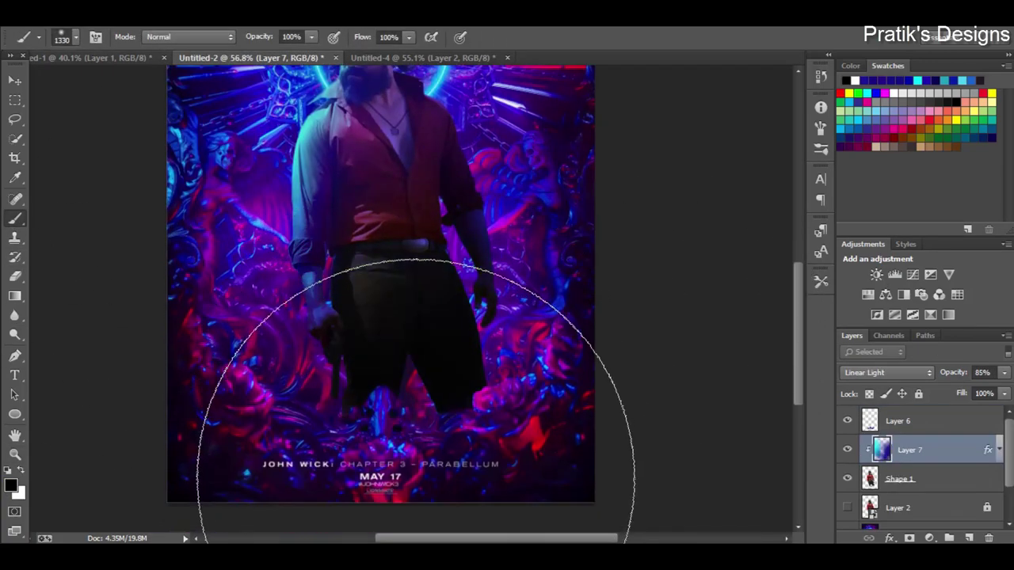
{"action": "scroll", "coordinate": [424, 470], "scroll_direction": "down", "scroll_amount": 2}
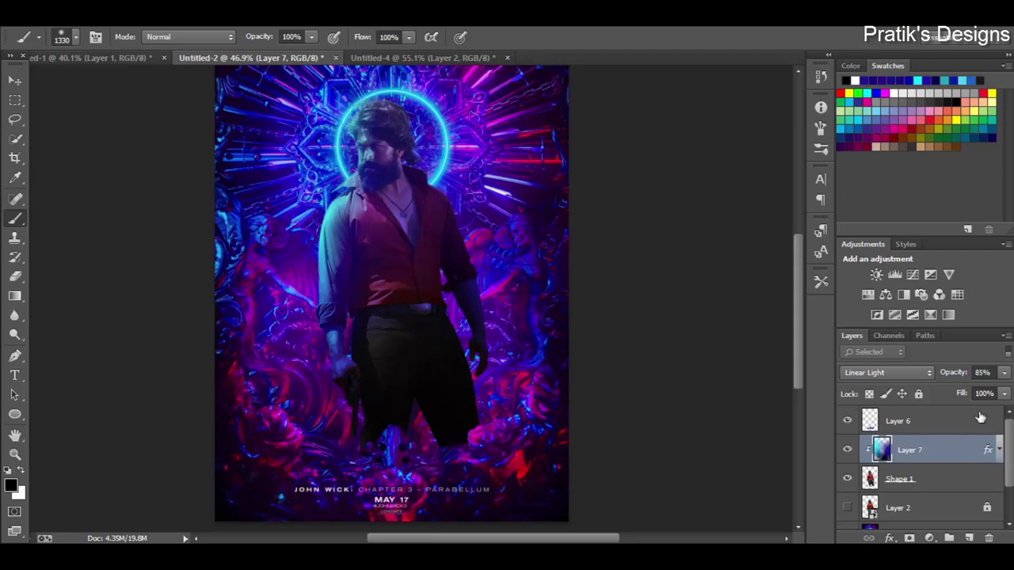
Add a new Layer 8 clipped above Layer 7 at 80% opacity
{"action": "left_click", "coordinate": [968, 539], "text": "alt"}
{"action": "key", "text": "Return"}
{"action": "left_click", "coordinate": [887, 372]}
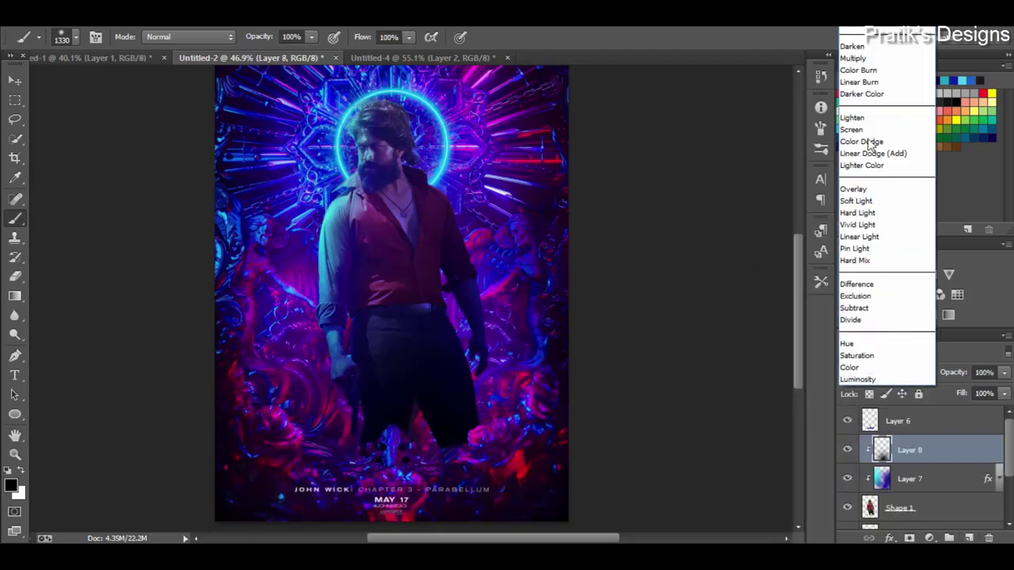
{"action": "left_click_drag", "start_coordinate": [1003, 373], "coordinate": [977, 394]}
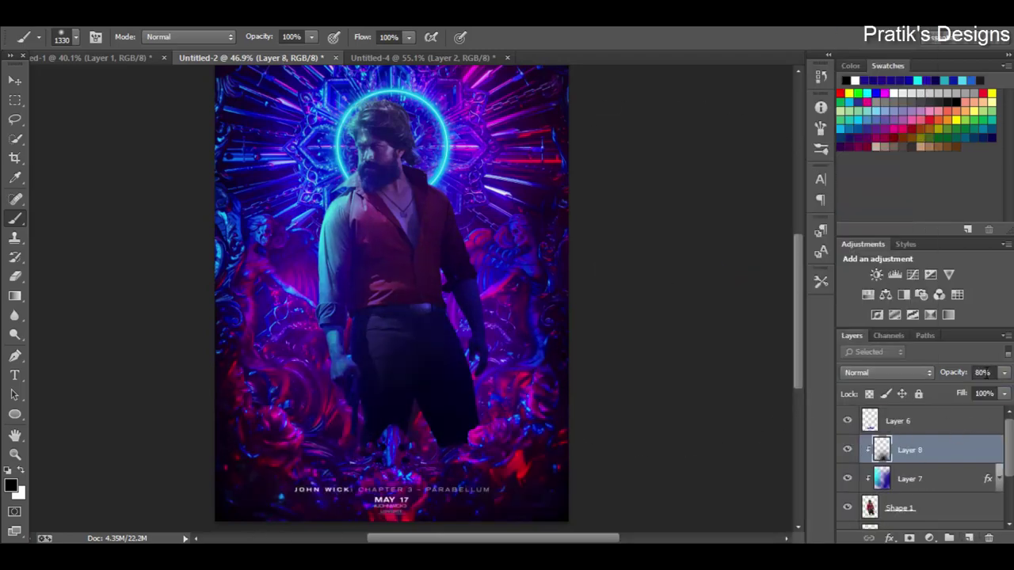
Paint a brighter blue over the trousers and right side on Layer 7
{"action": "left_click", "coordinate": [859, 480]}
{"action": "left_click", "coordinate": [491, 313], "text": "alt"}
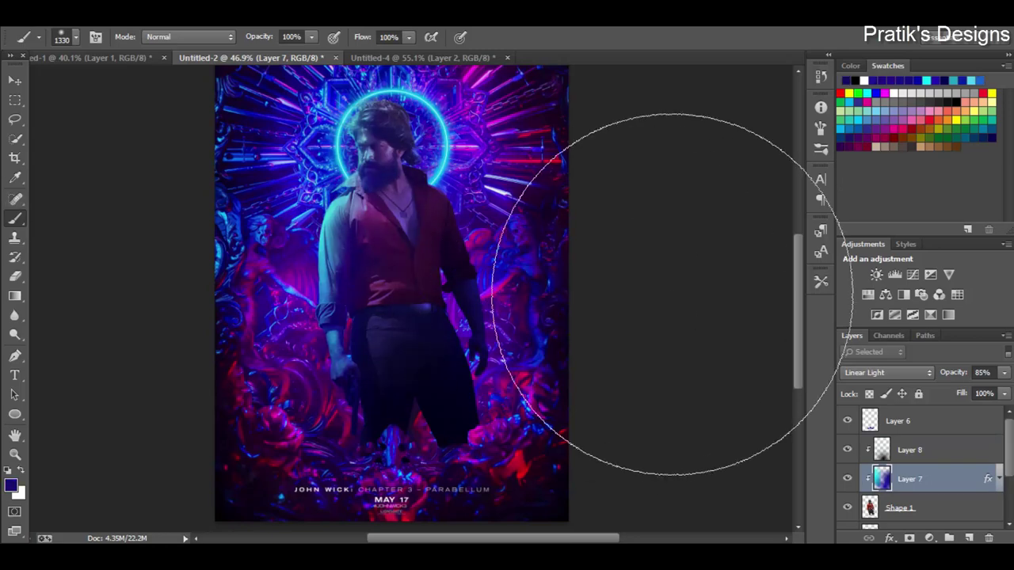
{"action": "left_click", "coordinate": [475, 206], "text": "alt"}
{"action": "left_click_drag", "start_coordinate": [537, 410], "coordinate": [583, 341]}
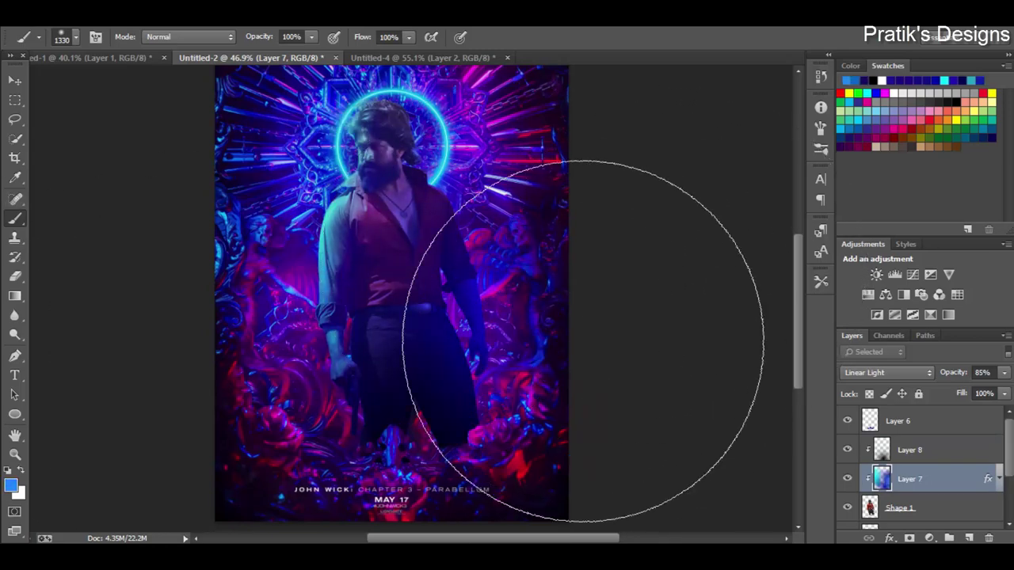
Add a cyan-painted Layer 9 set to Linear Dodge (Add) at 64% opacity
{"action": "left_click", "coordinate": [345, 198], "text": "alt"}
{"action": "left_click", "coordinate": [229, 237]}
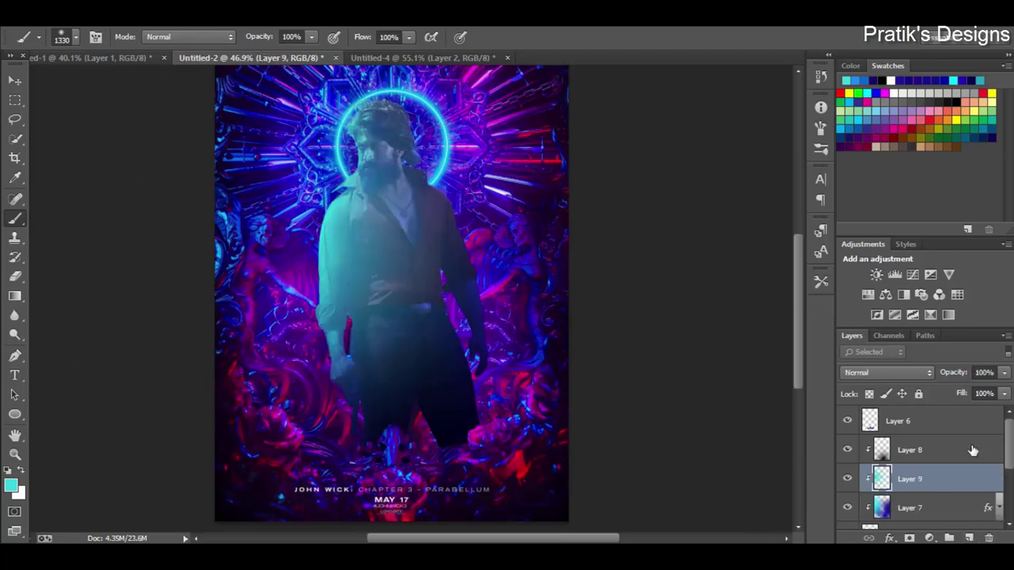
{"action": "left_click", "coordinate": [887, 373]}
{"action": "left_click", "coordinate": [887, 182]}
{"action": "left_click_drag", "start_coordinate": [1003, 373], "coordinate": [964, 389]}
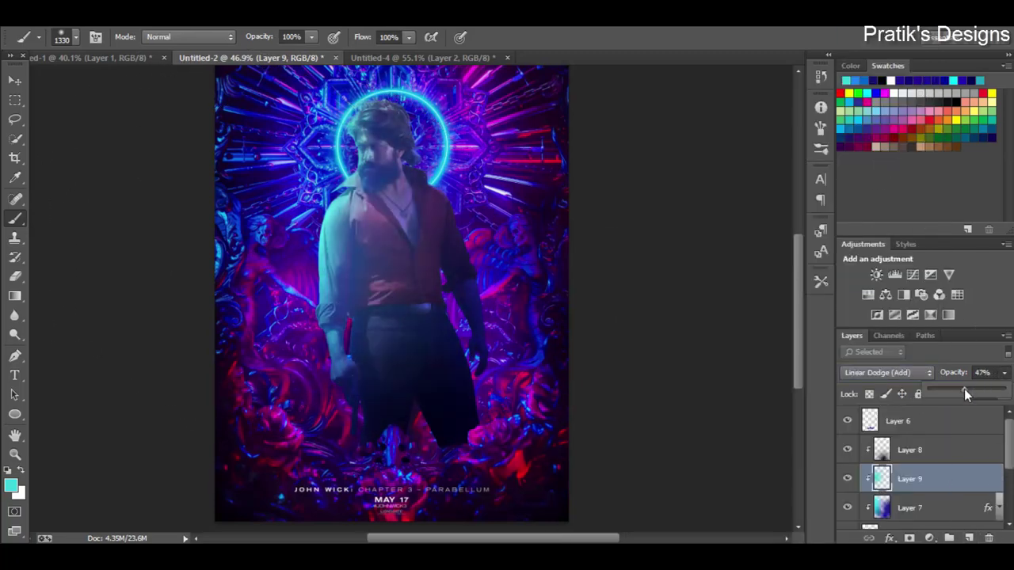
{"action": "key", "text": "e"}
{"action": "right_click", "coordinate": [456, 230]}
Delete Layer 9 with its cyan wash and return to Layer 7
{"action": "left_click", "coordinate": [471, 333]}
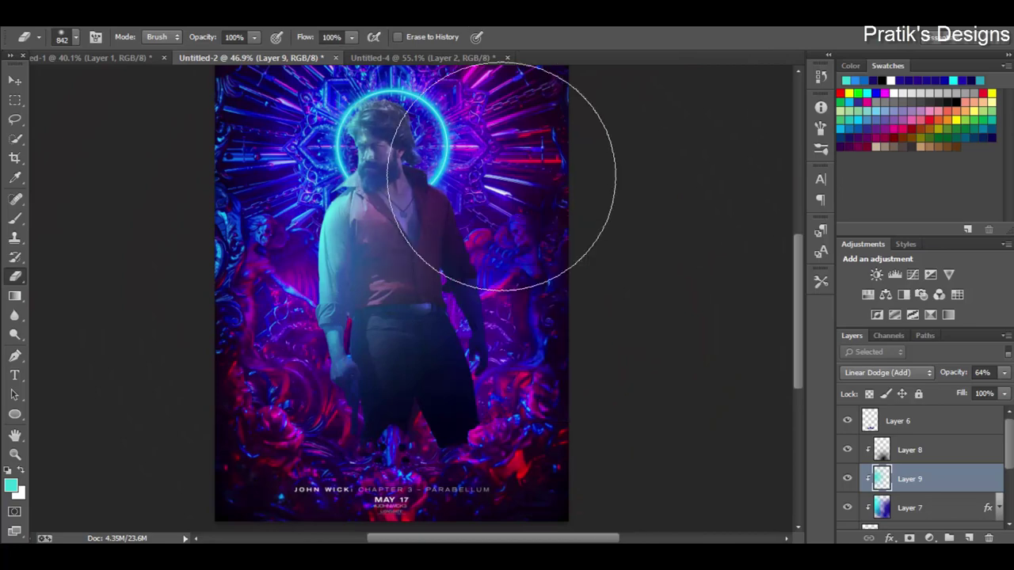
{"action": "left_click_drag", "start_coordinate": [502, 186], "coordinate": [380, 262]}
{"action": "key", "text": "Delete"}
{"action": "left_click", "coordinate": [959, 456]}
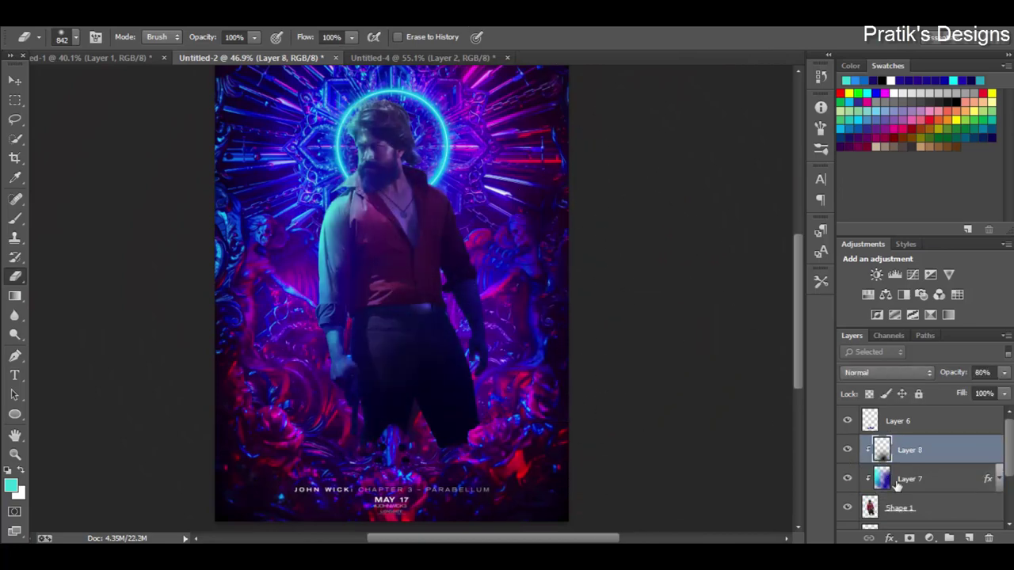
{"action": "left_click", "coordinate": [911, 479]}
Paint more sampled blue over the figure on Layer 7, then shrink the brush to about 141 px
{"action": "key", "text": "b"}
{"action": "left_click", "coordinate": [327, 240], "text": "alt"}
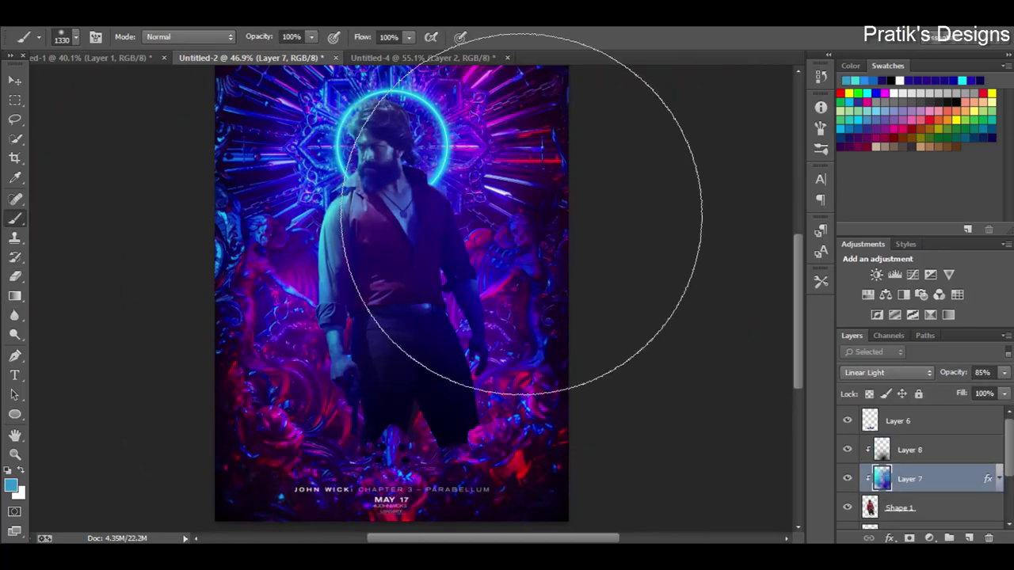
{"action": "left_click_drag", "start_coordinate": [491, 193], "coordinate": [575, 227]}
{"action": "left_click_drag", "start_coordinate": [530, 291], "coordinate": [511, 324]}
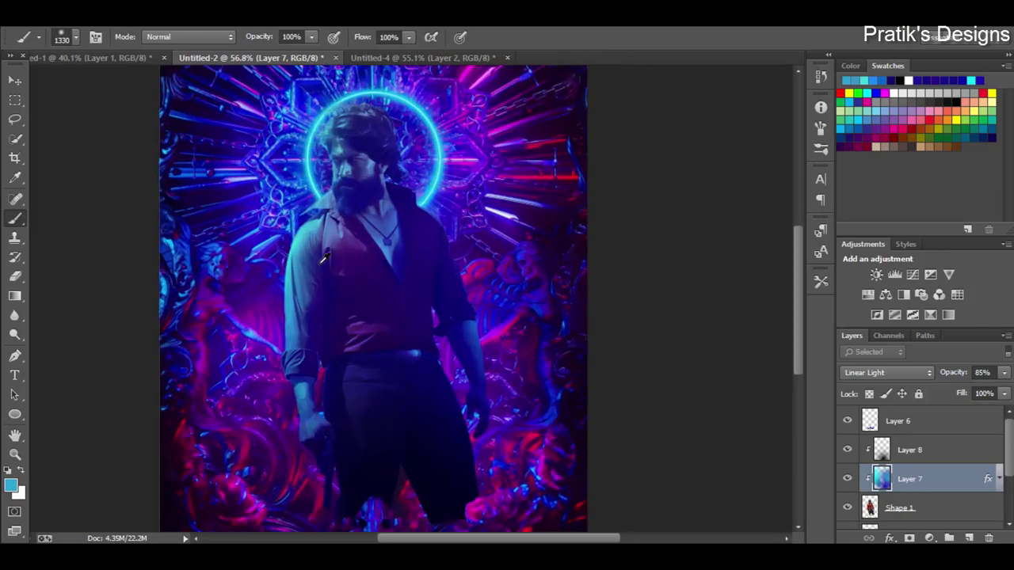
{"action": "scroll", "coordinate": [511, 323], "scroll_direction": "up", "scroll_amount": 5}
{"action": "left_click_drag", "start_coordinate": [546, 198], "coordinate": [481, 182]}
{"action": "scroll", "coordinate": [577, 317], "scroll_direction": "down", "scroll_amount": 3}
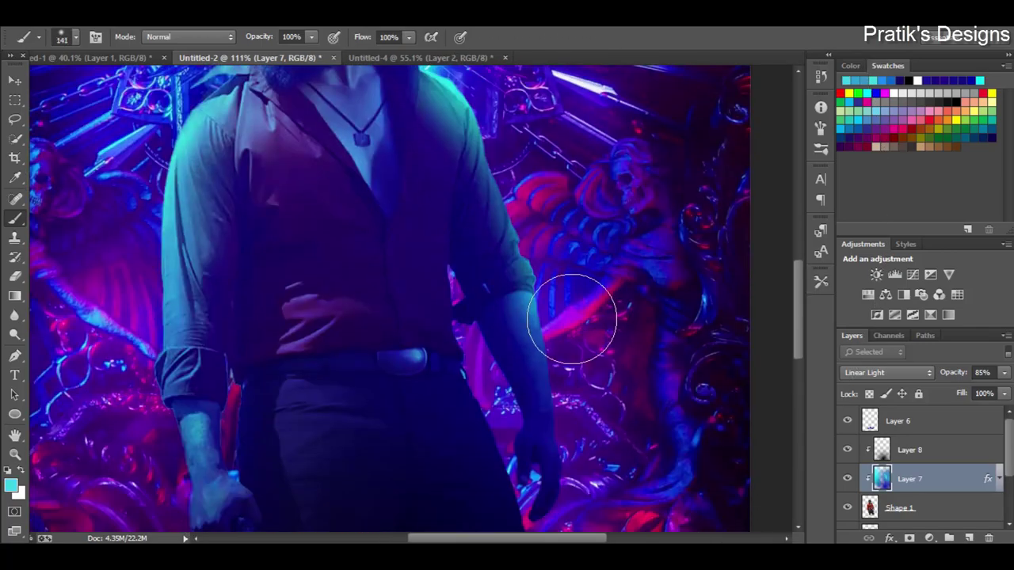
{"action": "scroll", "coordinate": [124, 340], "scroll_direction": "down", "scroll_amount": 1}
{"action": "scroll", "coordinate": [237, 294], "scroll_direction": "down", "scroll_amount": 1}
{"action": "scroll", "coordinate": [467, 248], "scroll_direction": "up", "scroll_amount": 2}
{"action": "scroll", "coordinate": [467, 248], "scroll_direction": "down", "scroll_amount": 3}
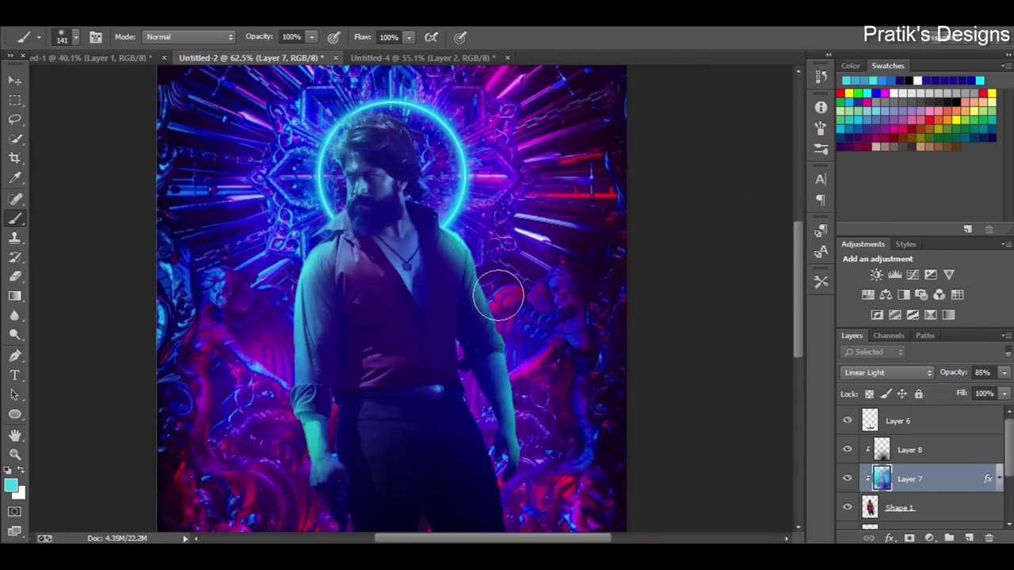
Switch to the Eraser and adjust its size and hardness on Layer 7
{"action": "left_click", "coordinate": [14, 276]}
{"action": "right_click", "coordinate": [436, 290]}
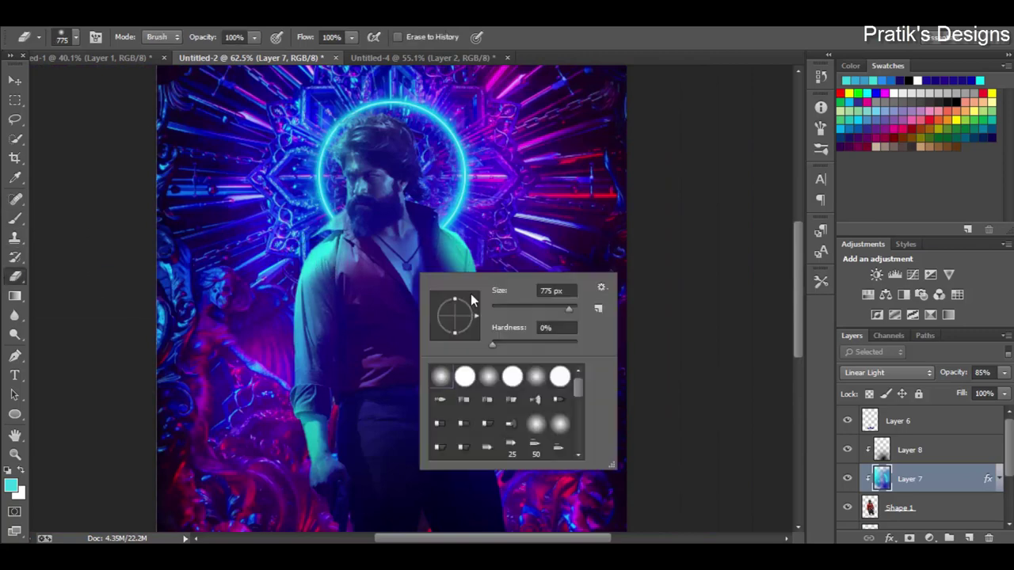
{"action": "scroll", "coordinate": [367, 281], "scroll_direction": "up", "scroll_amount": 3}
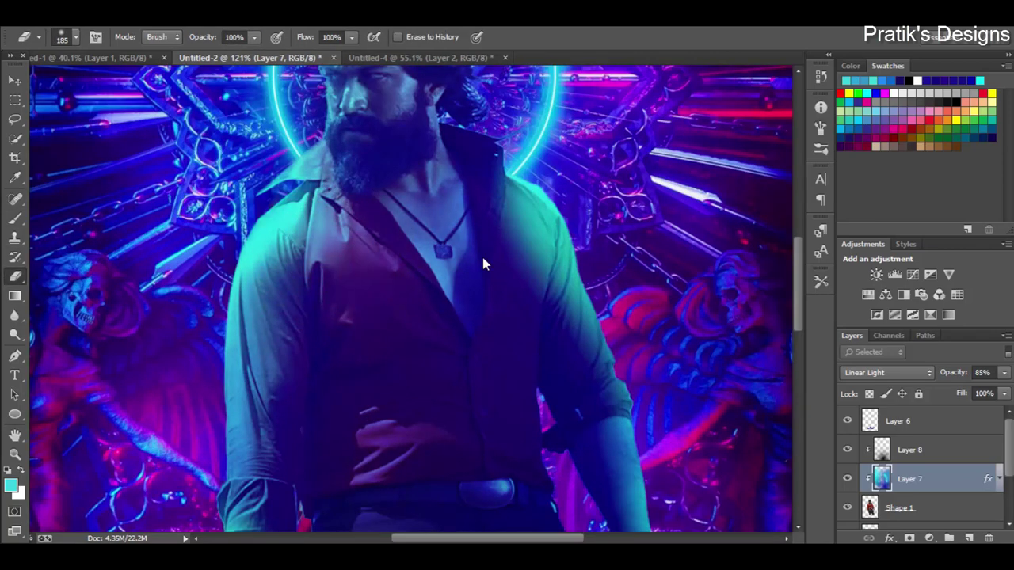
{"action": "scroll", "coordinate": [484, 314], "scroll_direction": "down", "scroll_amount": 3}
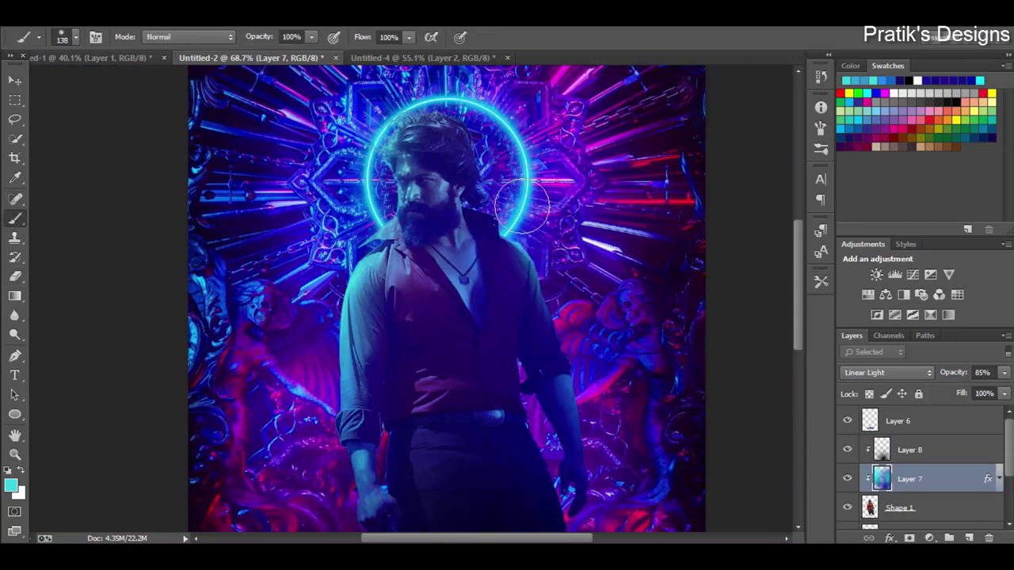
{"action": "key", "text": "alt+bracketleft"}
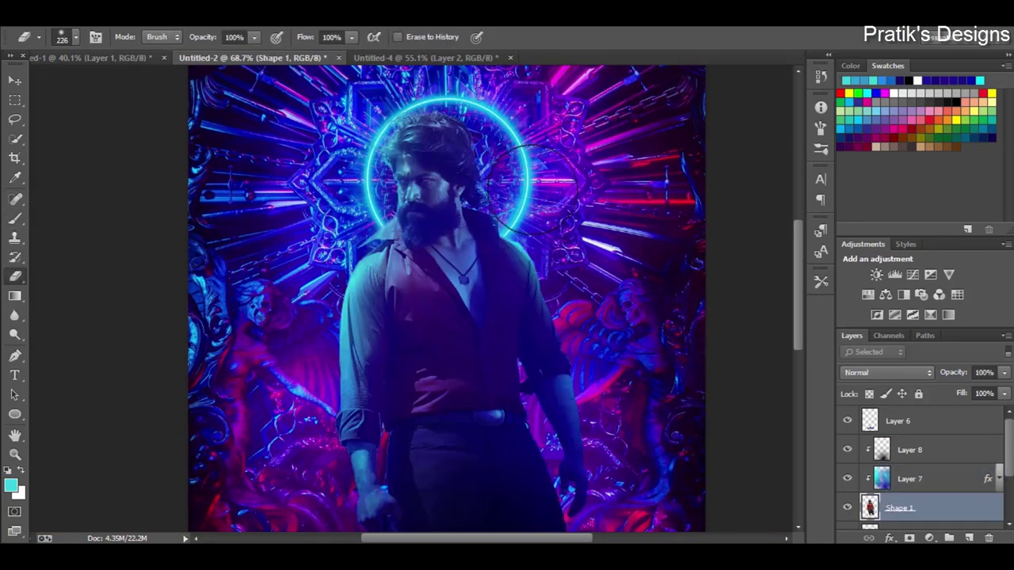
{"action": "key", "text": "alt+bracketright"}
Switch back to the Brush and enlarge it to about 405 px
{"action": "key", "text": "b"}
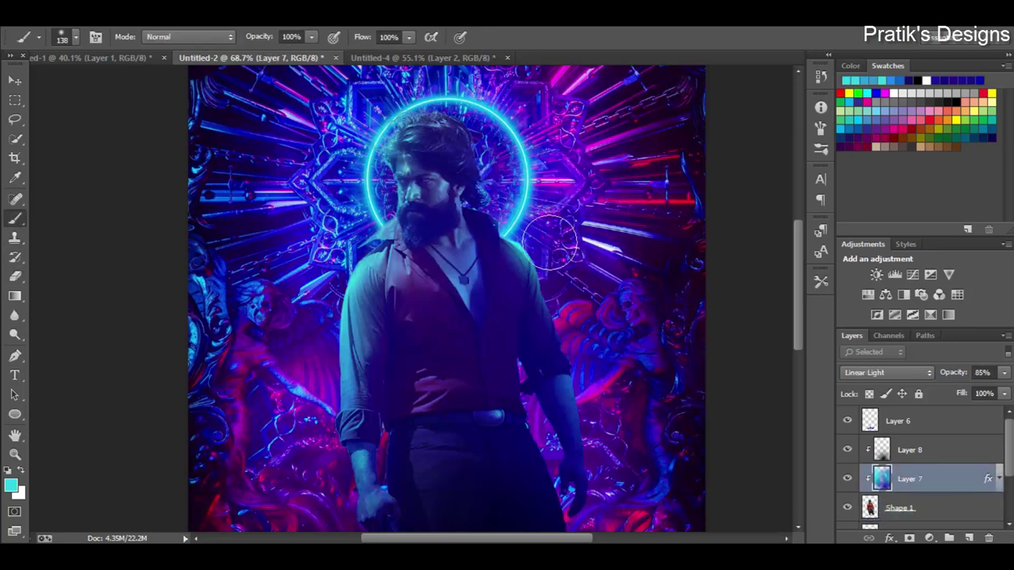
{"action": "scroll", "coordinate": [600, 373], "scroll_direction": "down", "scroll_amount": 3}
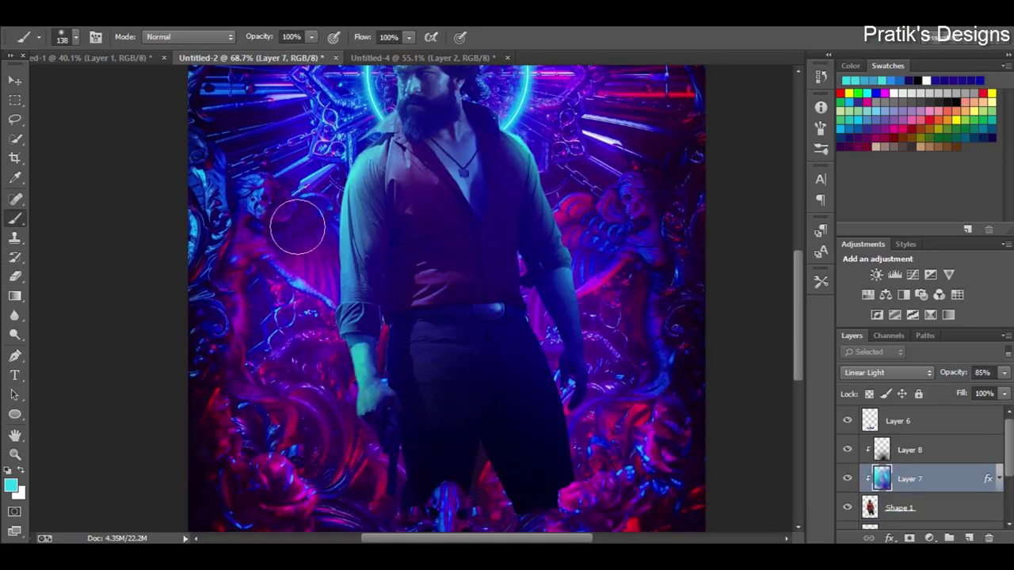
{"action": "left_click_drag", "start_coordinate": [535, 130], "coordinate": [609, 129]}
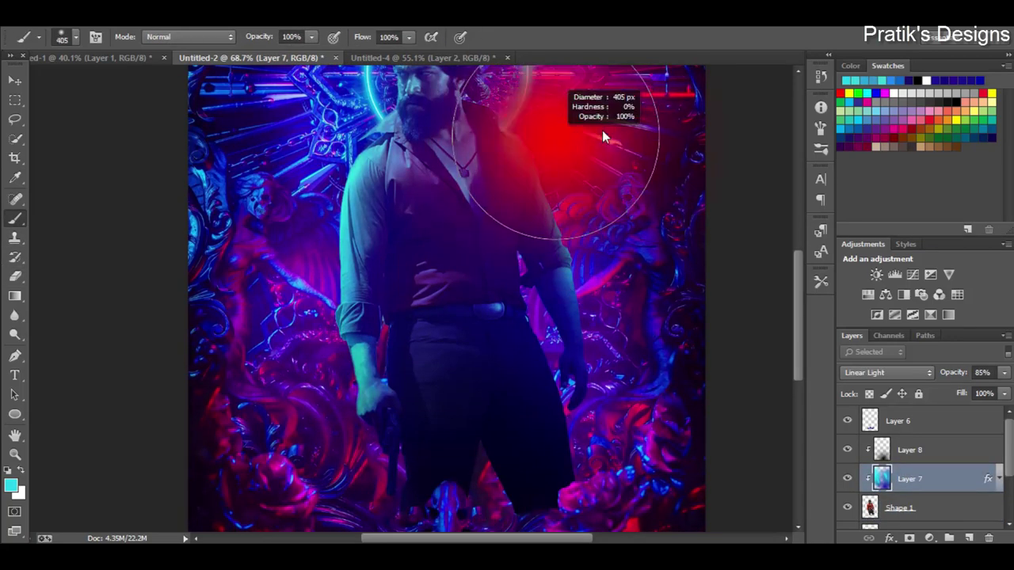
{"action": "scroll", "coordinate": [230, 237], "scroll_direction": "down", "scroll_amount": 3}
{"action": "scroll", "coordinate": [229, 266], "scroll_direction": "up", "scroll_amount": 3}
{"action": "scroll", "coordinate": [385, 249], "scroll_direction": "down", "scroll_amount": 3}
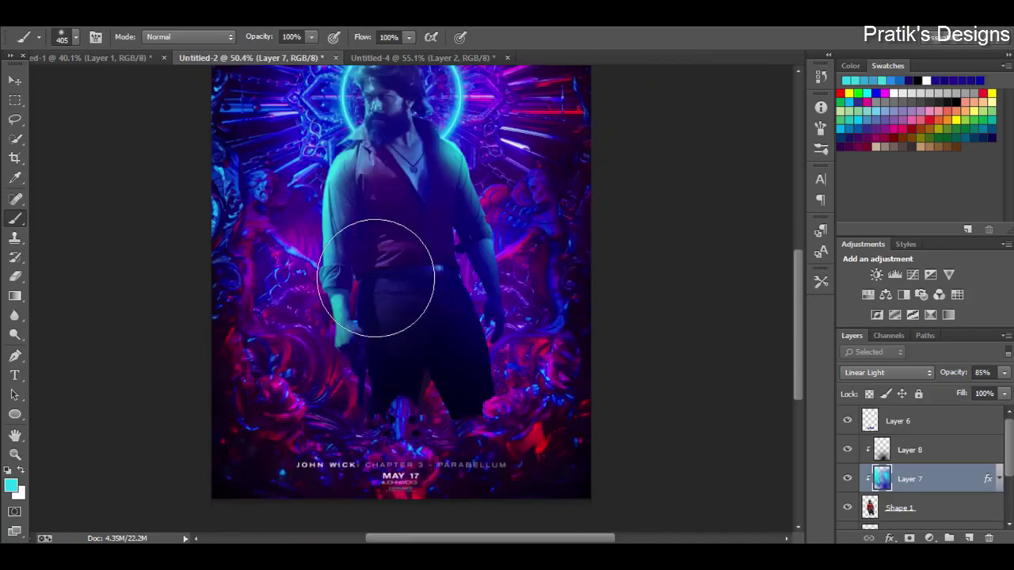
Toggle between the original John Wick poster and the remake to compare them
{"action": "left_click", "coordinate": [91, 58]}
{"action": "left_click", "coordinate": [202, 57]}
{"action": "left_click", "coordinate": [92, 58]}
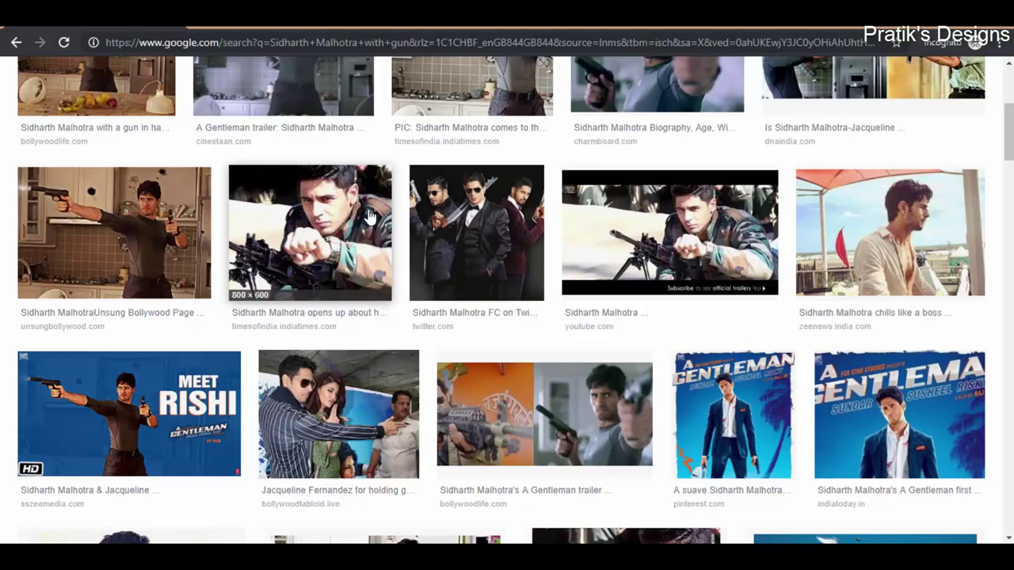
Search Google Images for 'blood ovelay' and open a blood-splatter image preview
{"action": "type", "text": "bl"}
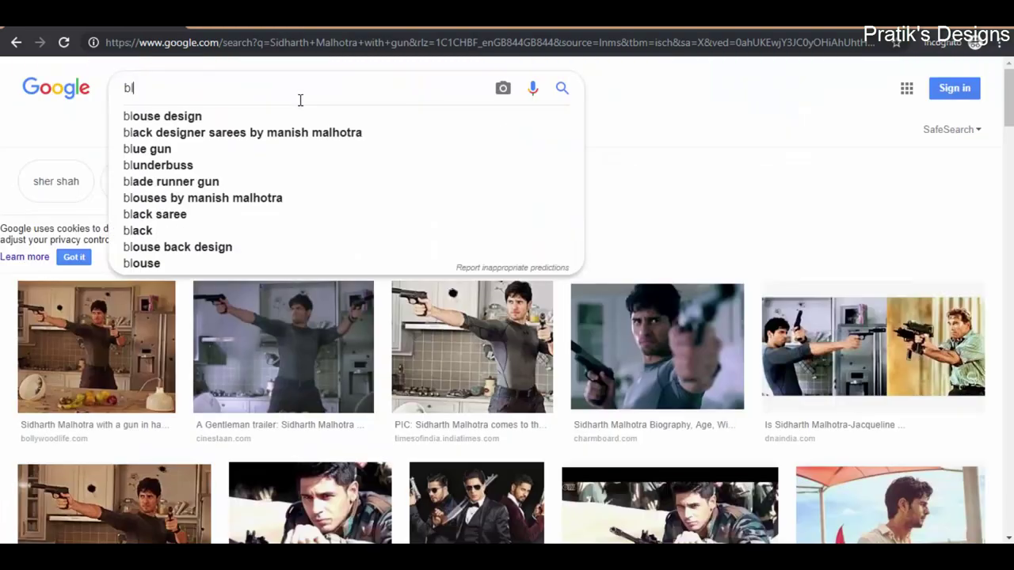
{"action": "type", "text": "ood ovelay"}
{"action": "key", "text": "Return"}
{"action": "left_click", "coordinate": [654, 342]}
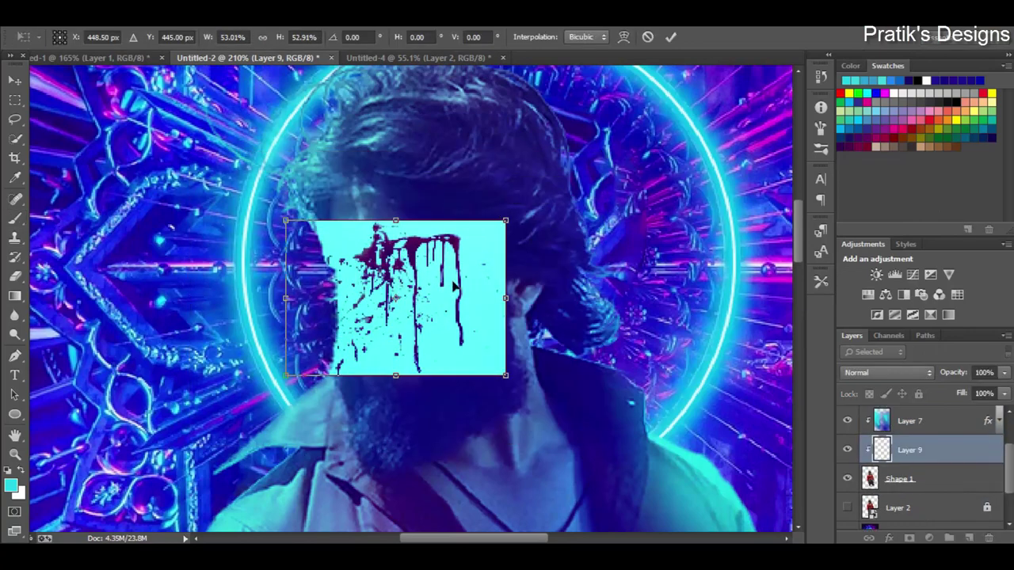
Set the blood layer to Linear Burn and shrink it onto the man's forehead
{"action": "key", "text": "shift+plus"}
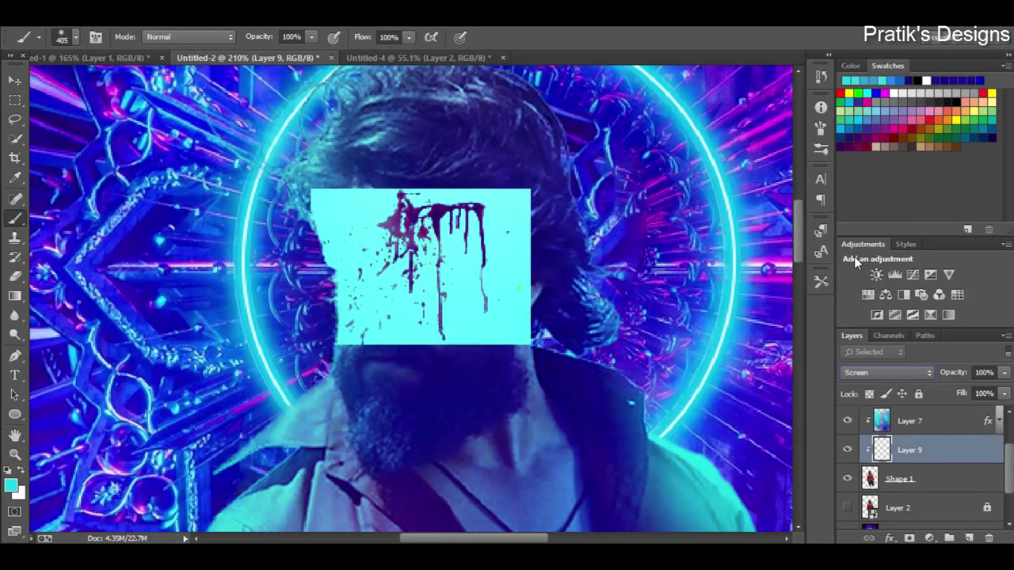
{"action": "key", "text": "shift+plus"}
{"action": "key", "text": "shift+plus"}
{"action": "key", "text": "ctrl+t"}
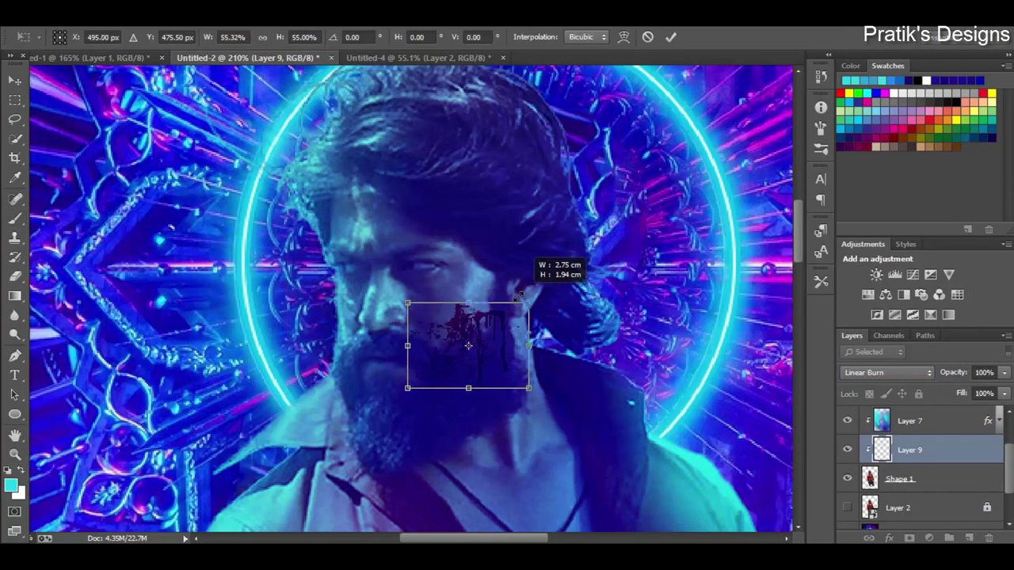
{"action": "left_click_drag", "start_coordinate": [467, 348], "coordinate": [368, 230]}
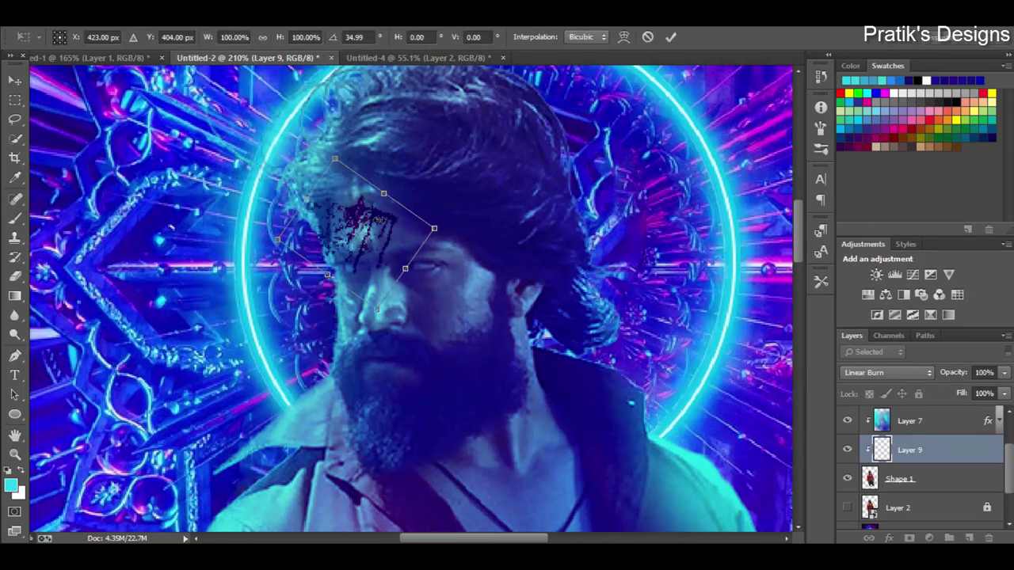
{"action": "key", "text": "Return"}
Switch to the Eraser for the excess blood and open the tear layer's options
{"action": "key", "text": "e"}
{"action": "scroll", "coordinate": [253, 218], "scroll_direction": "up", "scroll_amount": 2}
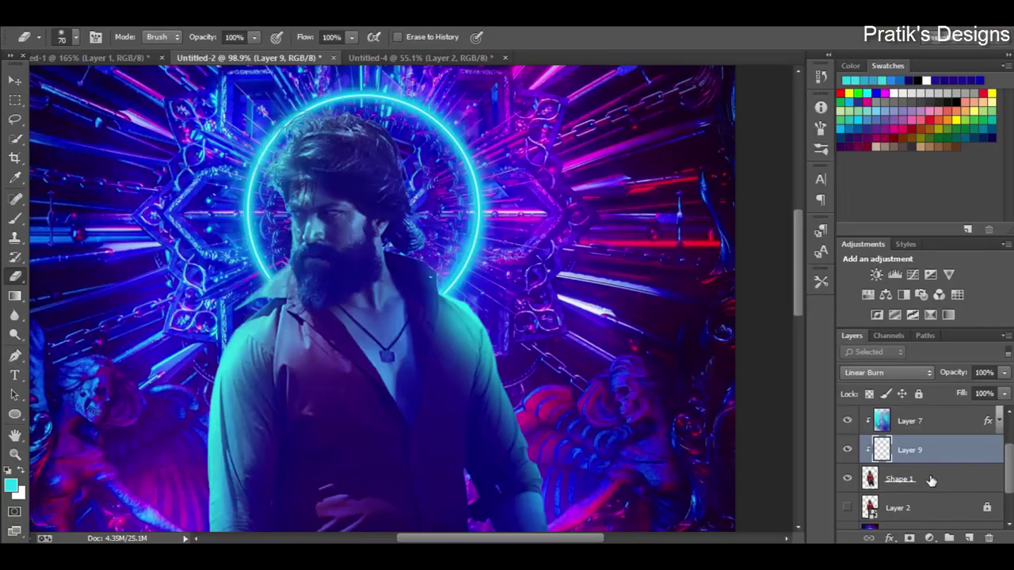
{"action": "right_click", "coordinate": [916, 479]}
Release Layer 10's clipping mask and scale the tear to sit below the eye
{"action": "left_click", "coordinate": [746, 198]}
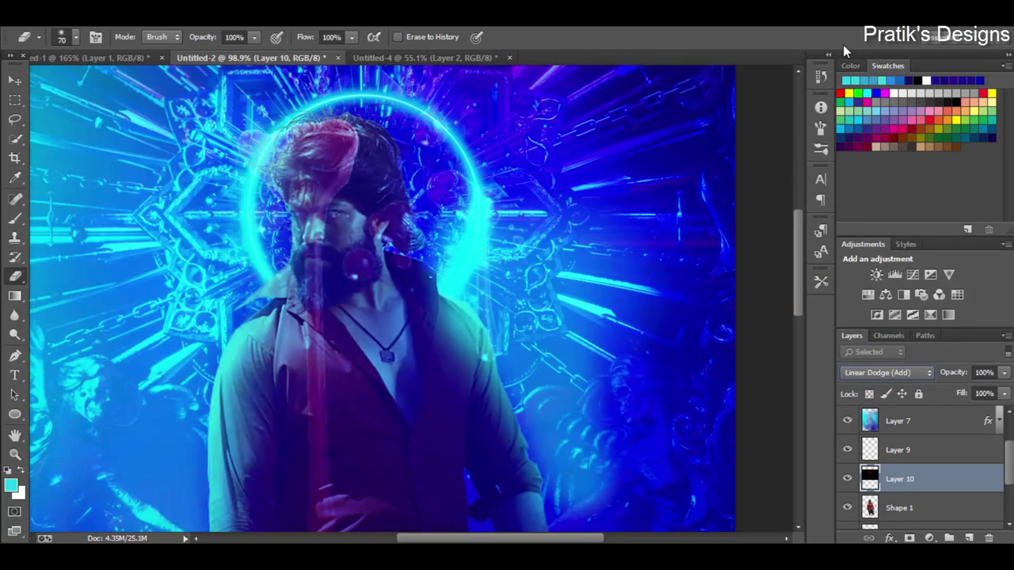
{"action": "scroll", "coordinate": [505, 196], "scroll_direction": "up", "scroll_amount": 5}
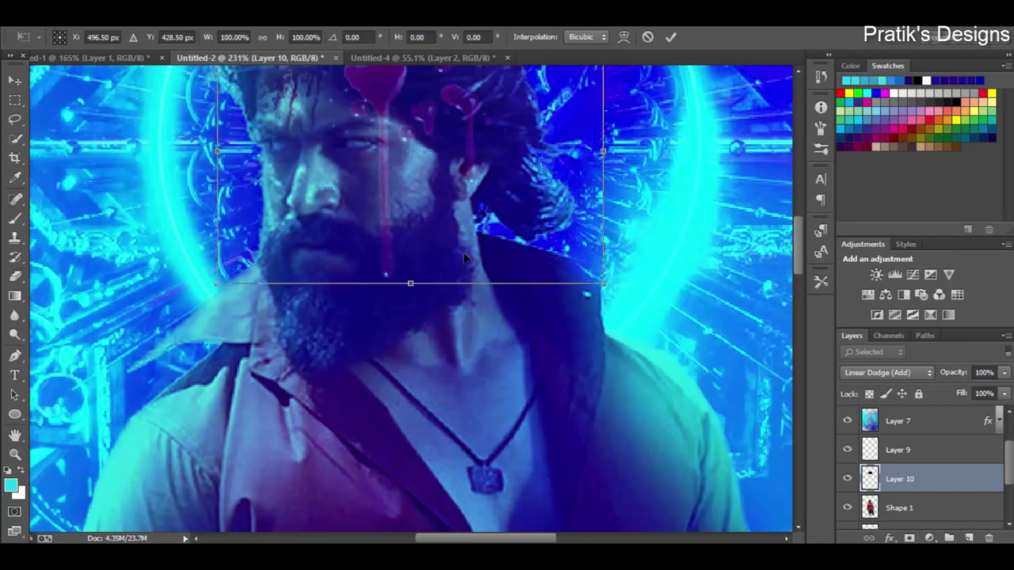
{"action": "left_click_drag", "start_coordinate": [412, 242], "coordinate": [469, 261]}
{"action": "key", "text": "alt+space"}
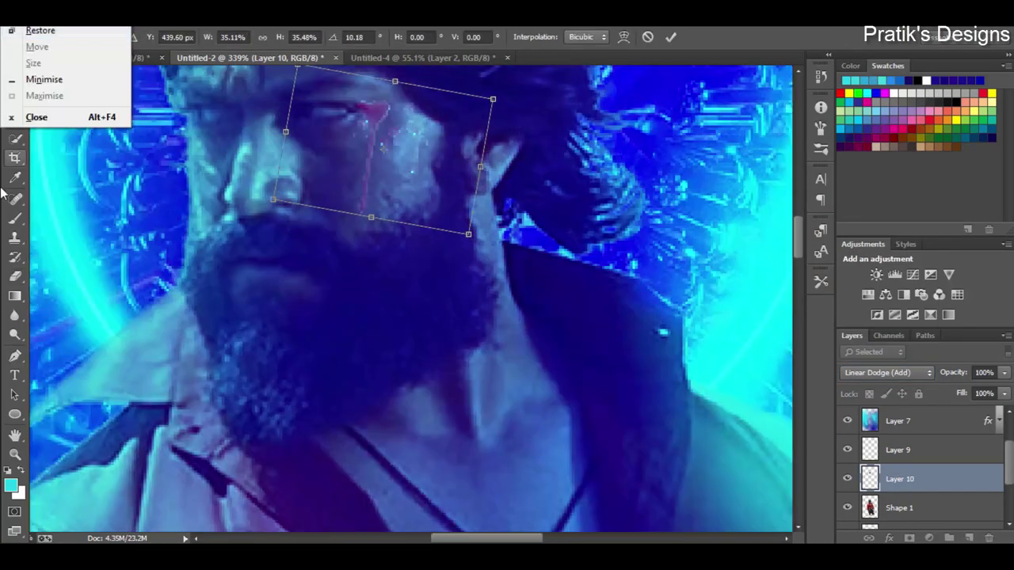
{"action": "key", "text": "Return"}
{"action": "scroll", "coordinate": [407, 255], "scroll_direction": "up", "scroll_amount": 2}
{"action": "left_click_drag", "start_coordinate": [492, 330], "coordinate": [484, 321]}
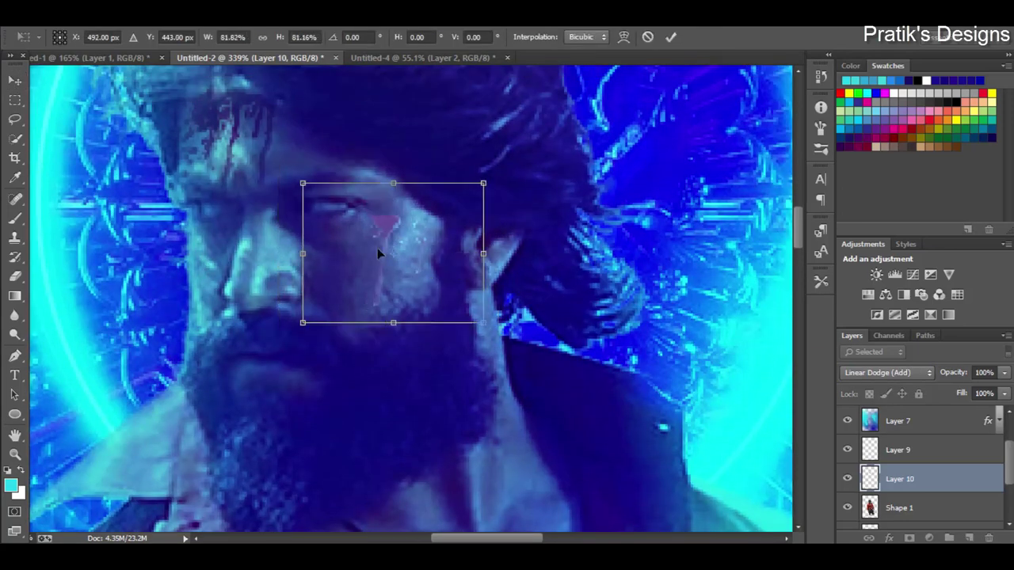
{"action": "key", "text": "Return"}
Hide Layer 7, sample the tear's red, and paint a red blob at the tear's top
{"action": "key", "text": "b"}
{"action": "scroll", "coordinate": [388, 207], "scroll_direction": "up", "scroll_amount": 1}
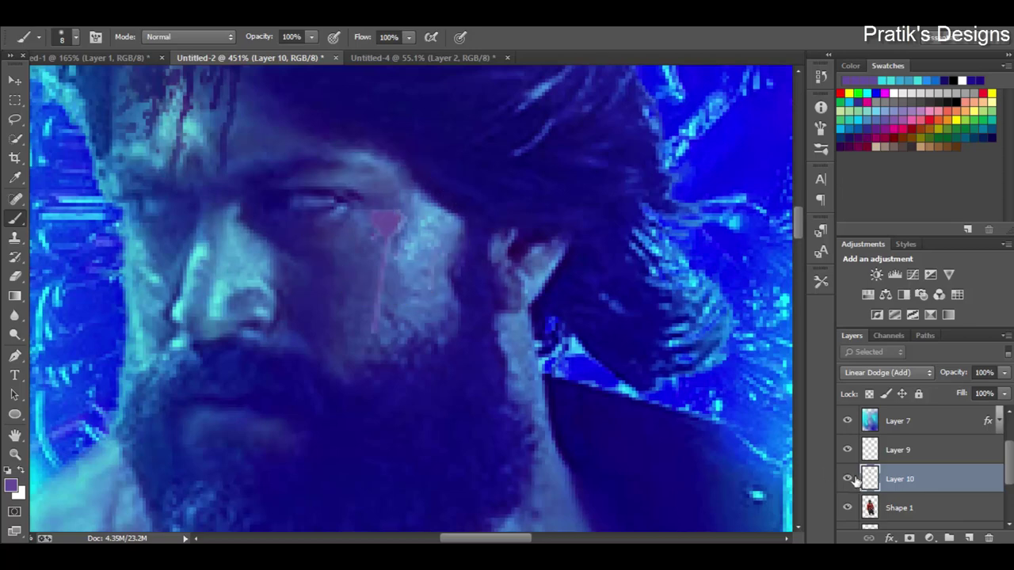
{"action": "left_click", "coordinate": [846, 420]}
{"action": "left_click", "coordinate": [379, 221], "text": "alt"}
{"action": "right_click", "coordinate": [459, 272]}
{"action": "left_click_drag", "start_coordinate": [385, 216], "coordinate": [389, 225]}
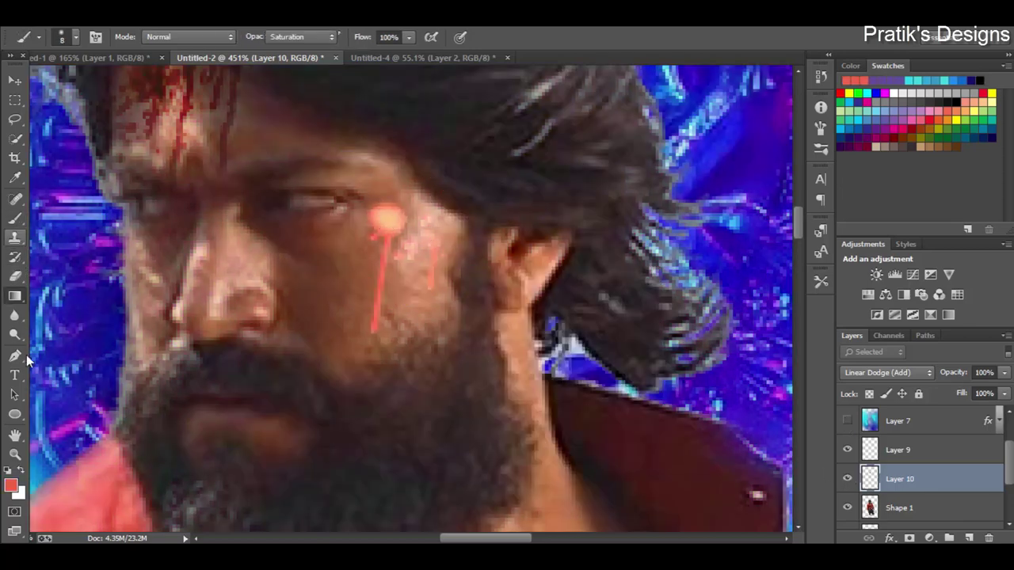
Smudge the tear's top, then reselect Layer 10 with Layer 7 hidden
{"action": "right_click", "coordinate": [14, 315]}
{"action": "left_click", "coordinate": [64, 348]}
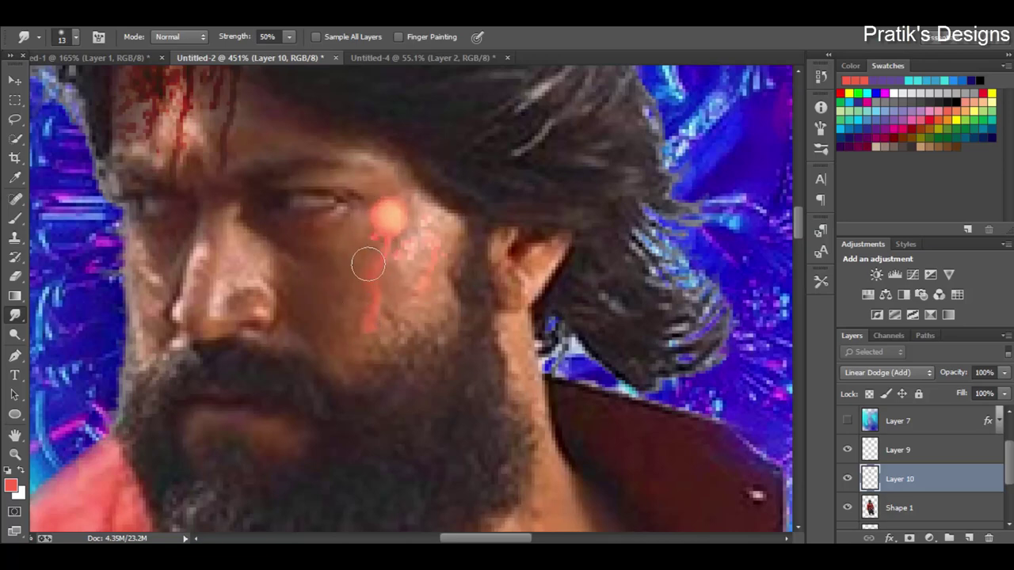
{"action": "scroll", "coordinate": [410, 267], "scroll_direction": "up", "scroll_amount": 3}
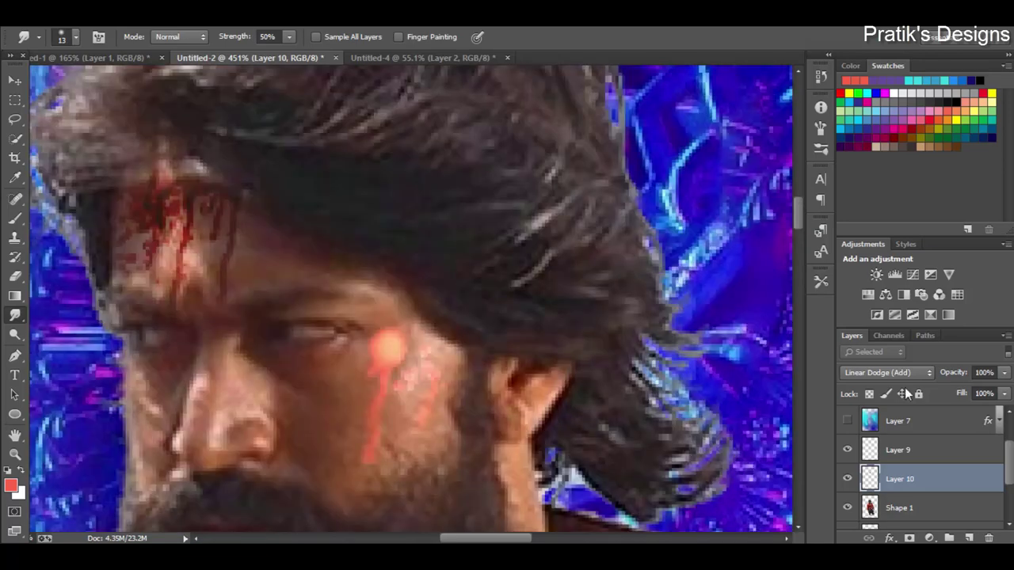
{"action": "key", "text": "alt+bracketright"}
{"action": "left_click", "coordinate": [847, 420]}
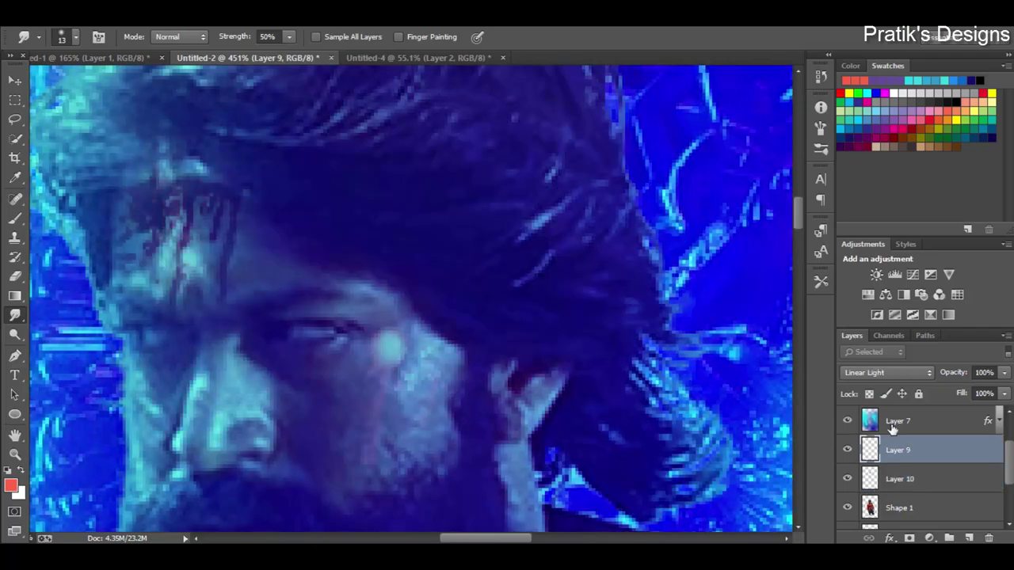
{"action": "left_click", "coordinate": [911, 420]}
{"action": "key", "text": "e"}
{"action": "left_click", "coordinate": [898, 478]}
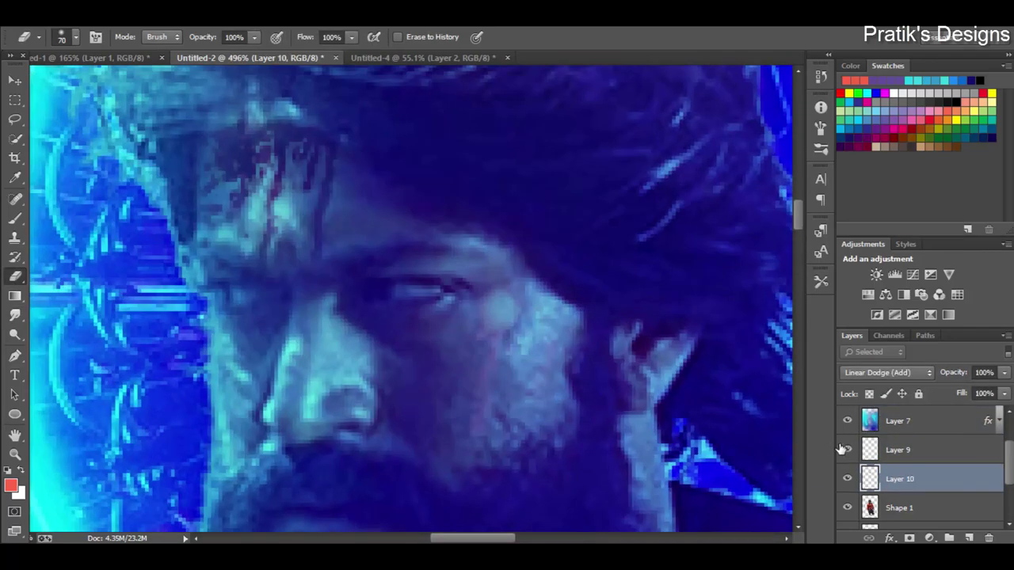
{"action": "left_click", "coordinate": [846, 420]}
Recolour the tear streak with Hue/Saturation: Hue -6, Reds boosted and darkened, Saturation pushed high
{"action": "right_click", "coordinate": [921, 479]}
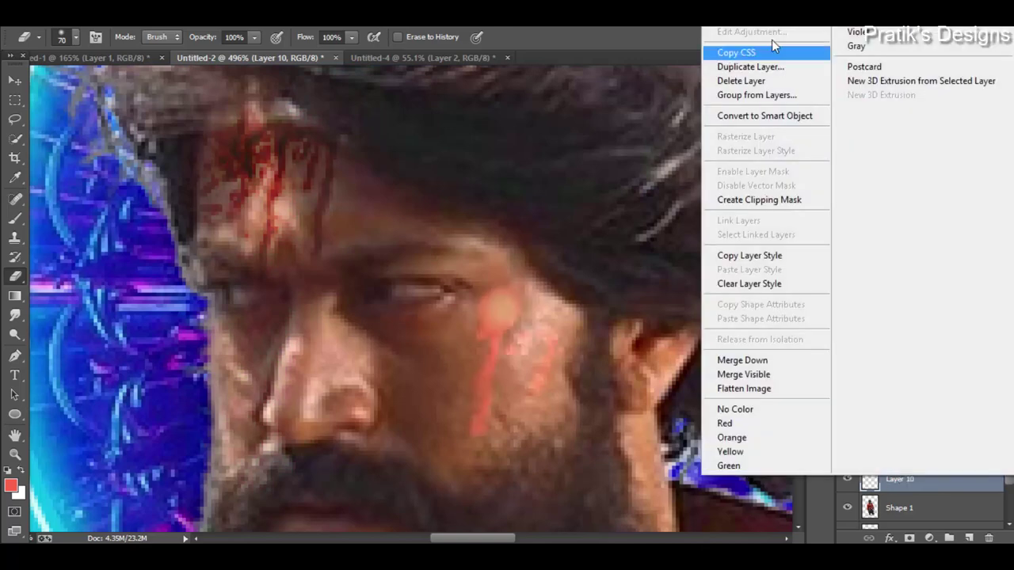
{"action": "key", "text": "Escape"}
{"action": "key", "text": "ctrl+u"}
{"action": "mouse_move", "coordinate": [696, 264]}
{"action": "left_mouse_down"}
{"action": "mouse_move", "coordinate": [709, 264]}
{"action": "mouse_move", "coordinate": [640, 266]}
{"action": "left_mouse_up"}
{"action": "left_click", "coordinate": [623, 224]}
{"action": "left_click", "coordinate": [614, 238]}
{"action": "left_click_drag", "start_coordinate": [758, 304], "coordinate": [770, 302]}
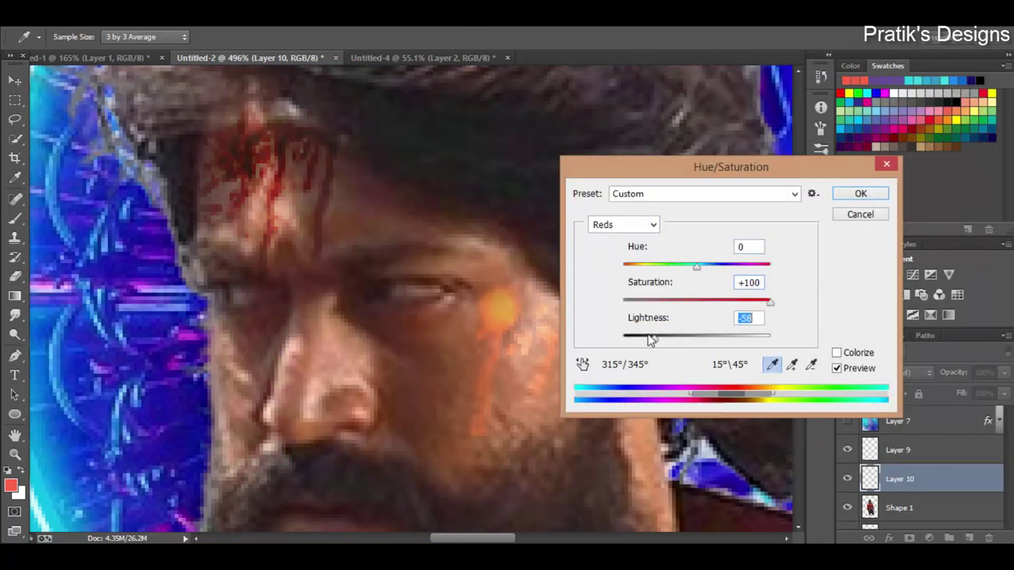
{"action": "left_click_drag", "start_coordinate": [696, 338], "coordinate": [672, 338]}
{"action": "left_click", "coordinate": [624, 230]}
{"action": "left_click_drag", "start_coordinate": [703, 266], "coordinate": [694, 266]}
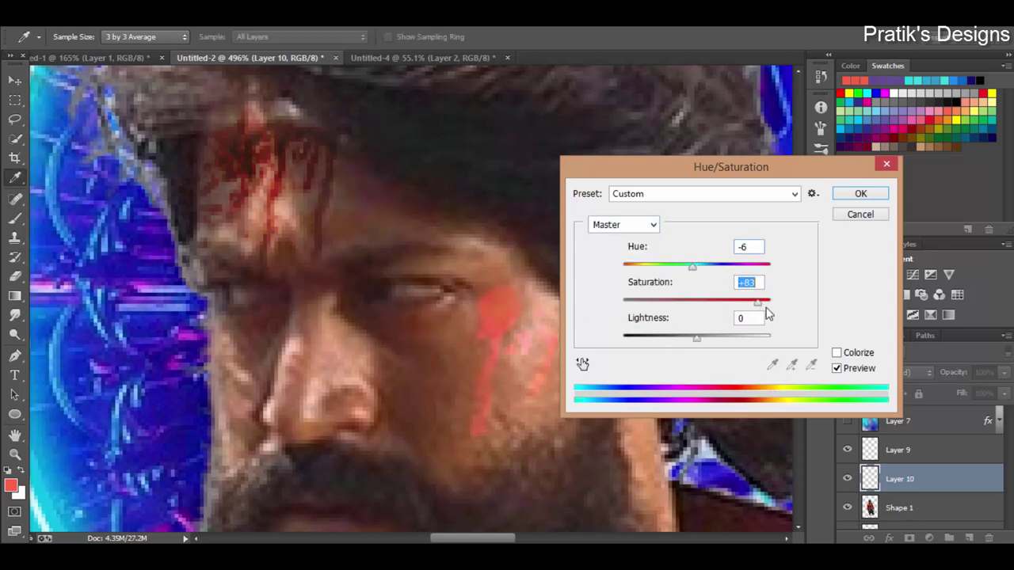
{"action": "left_click_drag", "start_coordinate": [766, 314], "coordinate": [776, 305]}
Apply the Hue/Saturation change, then paint an orange skin tone across the face, clipped below
{"action": "key", "text": "Return"}
{"action": "key", "text": "b"}
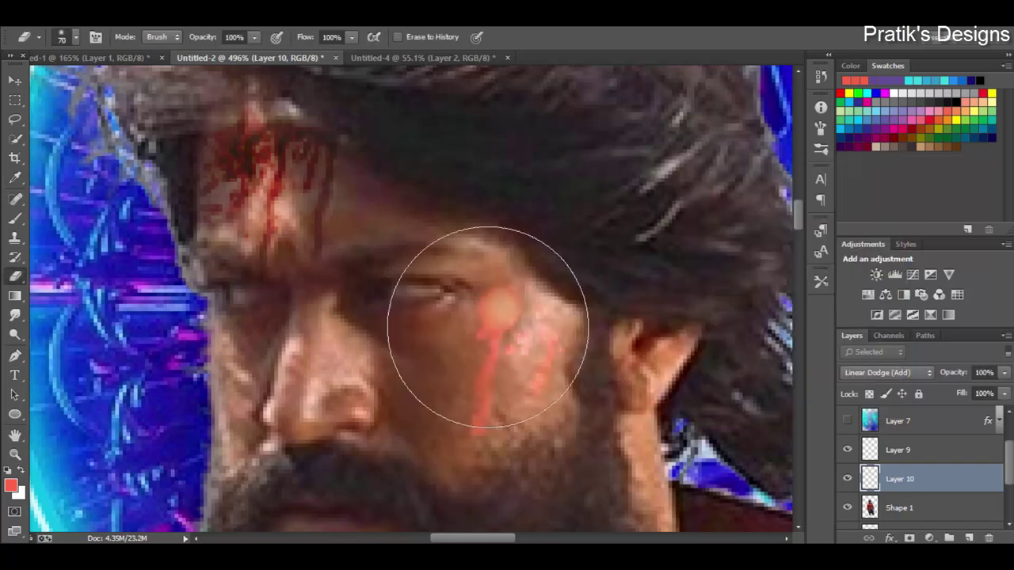
{"action": "key", "text": "d"}
{"action": "scroll", "coordinate": [507, 293], "scroll_direction": "up", "scroll_amount": 2}
{"action": "scroll", "coordinate": [504, 357], "scroll_direction": "down", "scroll_amount": 2}
{"action": "scroll", "coordinate": [504, 356], "scroll_direction": "down", "scroll_amount": 1}
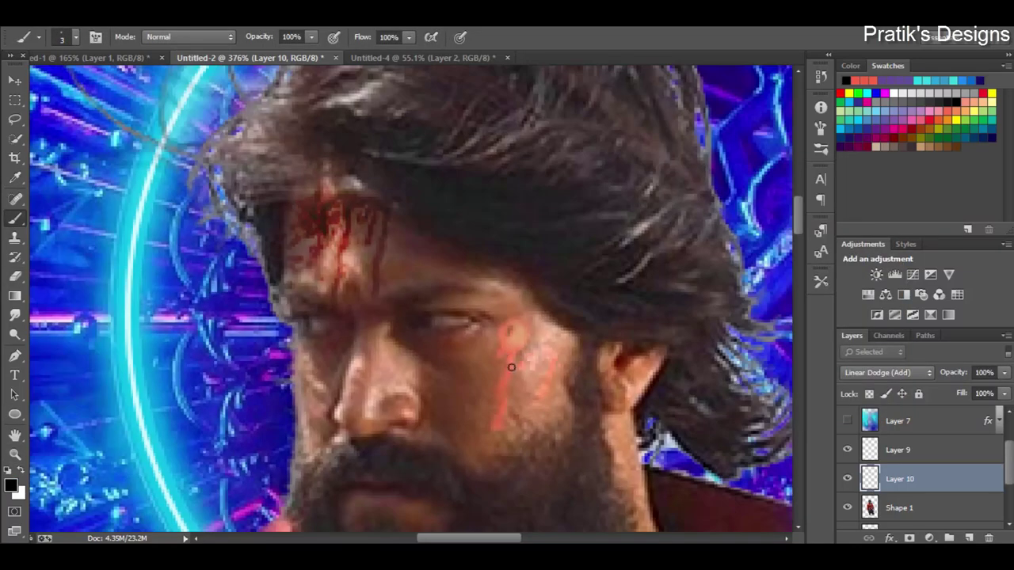
{"action": "scroll", "coordinate": [559, 395], "scroll_direction": "up", "scroll_amount": 1}
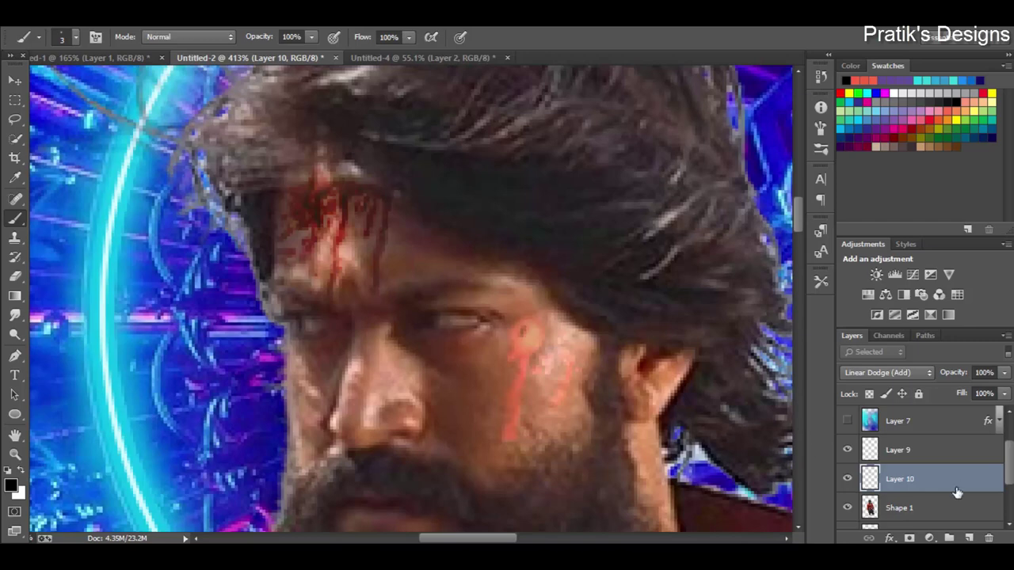
{"action": "left_click_drag", "start_coordinate": [476, 332], "coordinate": [570, 444]}
{"action": "key", "text": "ctrl+alt+g"}
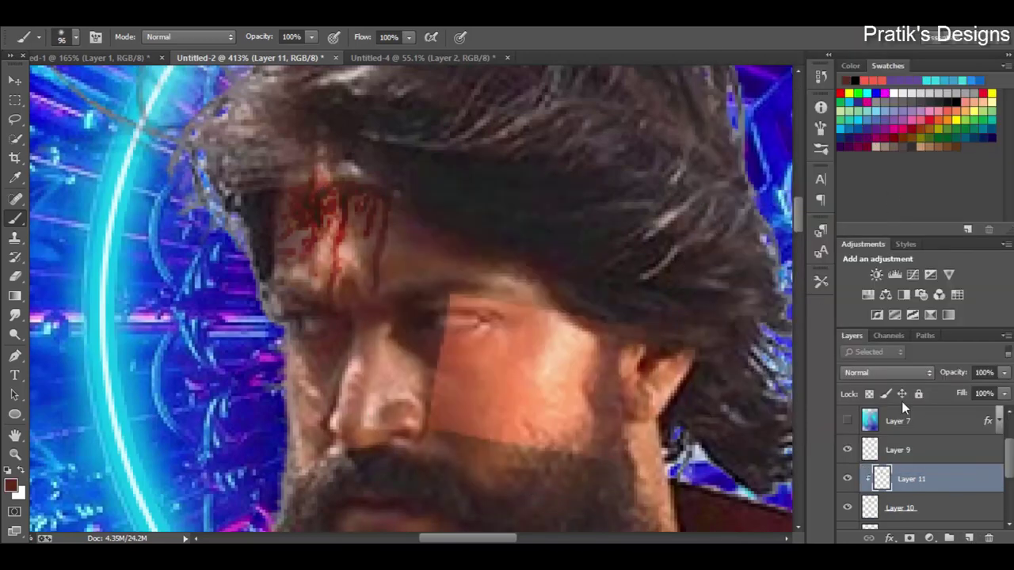
Try Soft Light on the orange paint layer, then settle on Darker Color
{"action": "left_click", "coordinate": [887, 372]}
{"action": "left_click", "coordinate": [856, 200]}
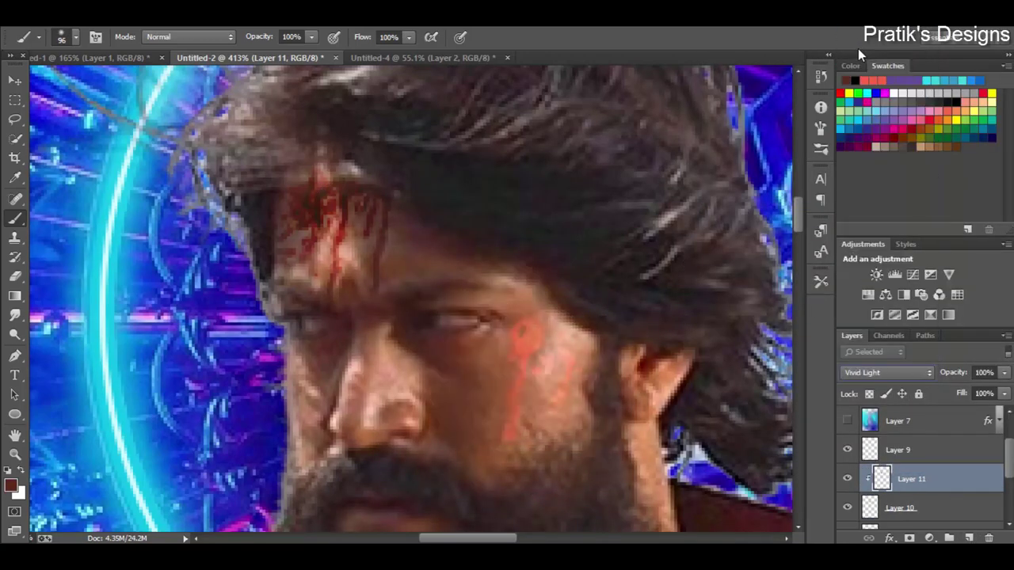
{"action": "scroll", "coordinate": [887, 372], "scroll_direction": "down", "scroll_amount": 9}
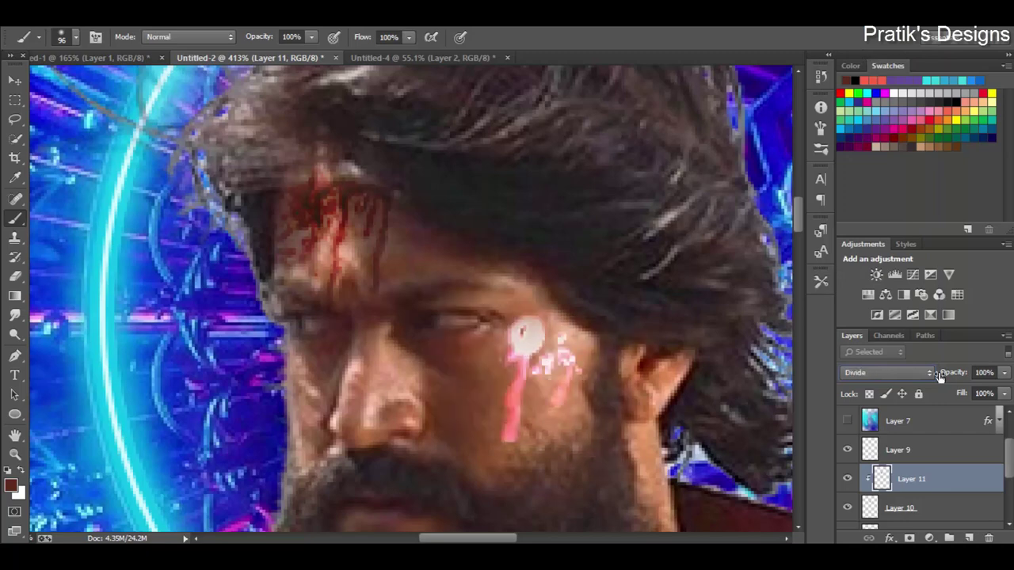
{"action": "left_click", "coordinate": [887, 372]}
{"action": "left_click", "coordinate": [861, 93]}
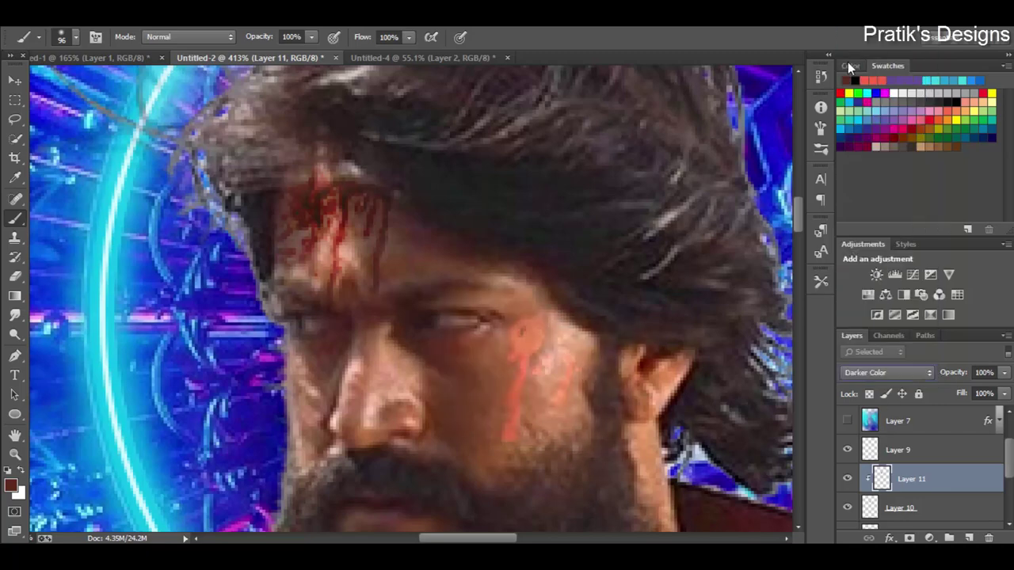
Turn the blue tint layer (Layer 7) back on
{"action": "left_click", "coordinate": [847, 421]}
{"action": "scroll", "coordinate": [694, 380], "scroll_direction": "down", "scroll_amount": 3}
{"action": "key", "text": "e"}
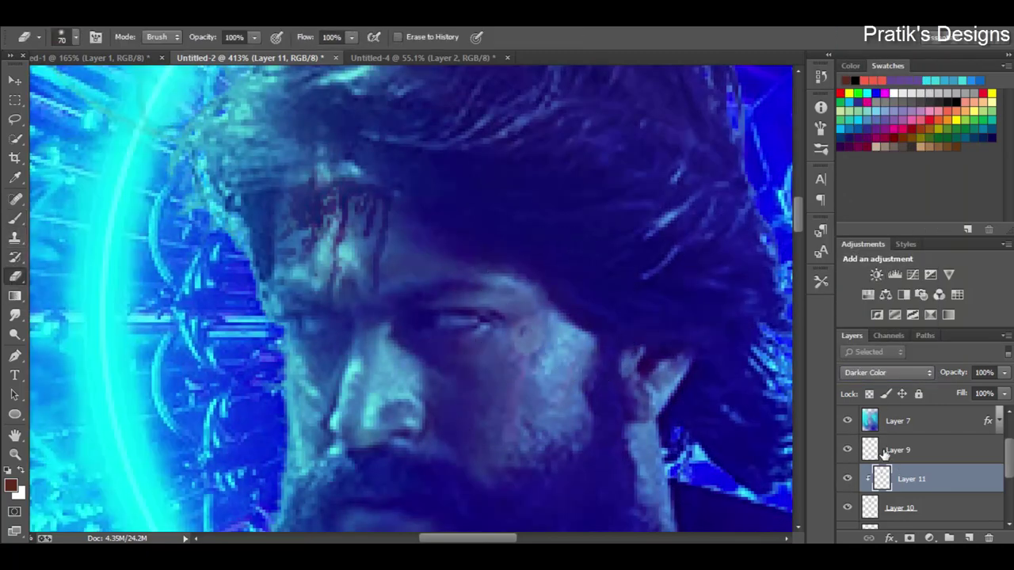
{"action": "scroll", "coordinate": [271, 373], "scroll_direction": "down", "scroll_amount": 3}
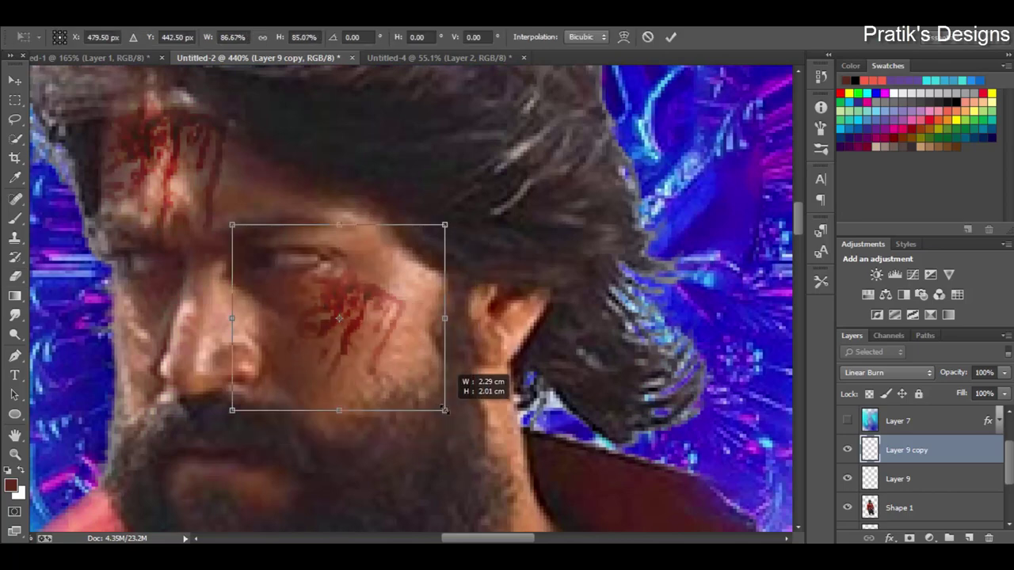
Duplicate the blood layer, merge the copy down, and set the blood to Linear Burn
{"action": "key", "text": "ctrl+j"}
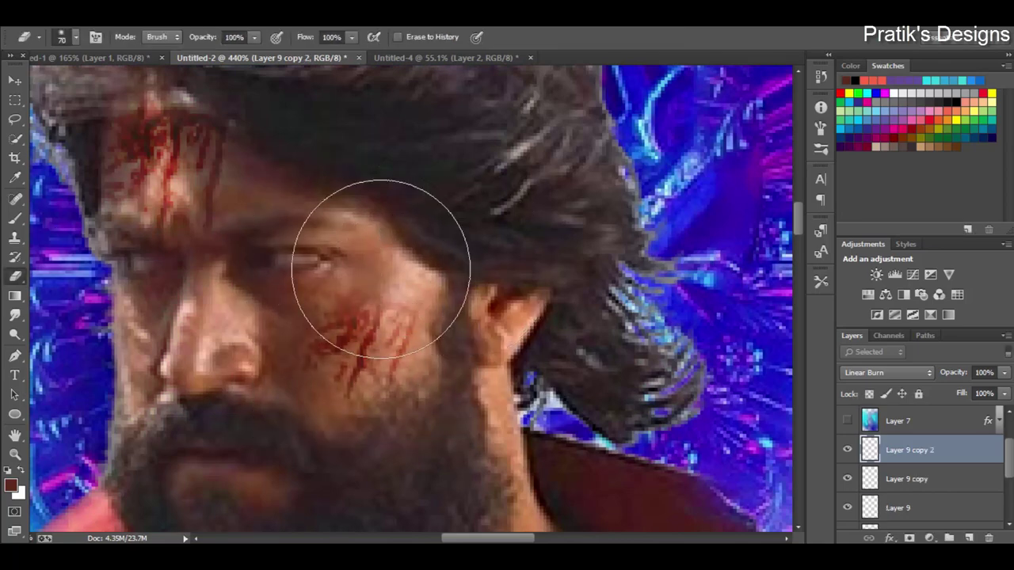
{"action": "right_click", "coordinate": [893, 449]}
{"action": "left_click", "coordinate": [669, 429]}
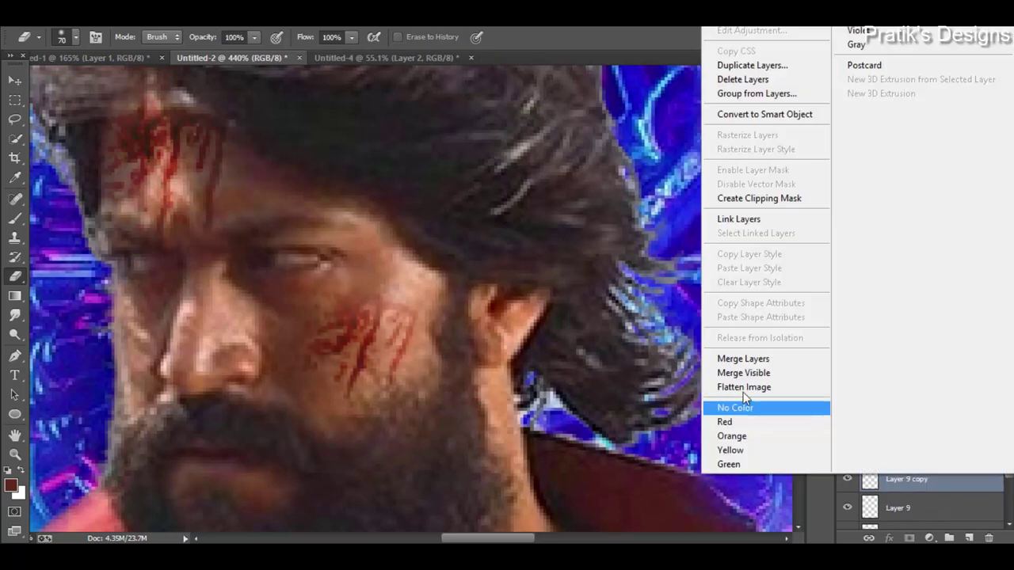
{"action": "left_click", "coordinate": [878, 137]}
{"action": "left_click", "coordinate": [880, 372]}
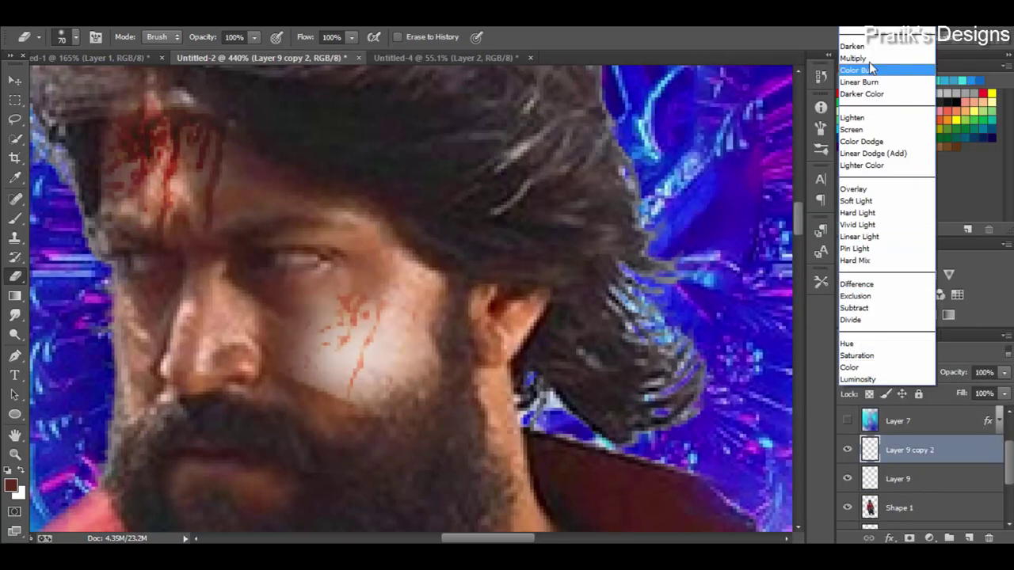
{"action": "left_click", "coordinate": [858, 82]}
Free Transform and rotate the blood marks so they lie along the cheek
{"action": "right_click", "coordinate": [909, 449]}
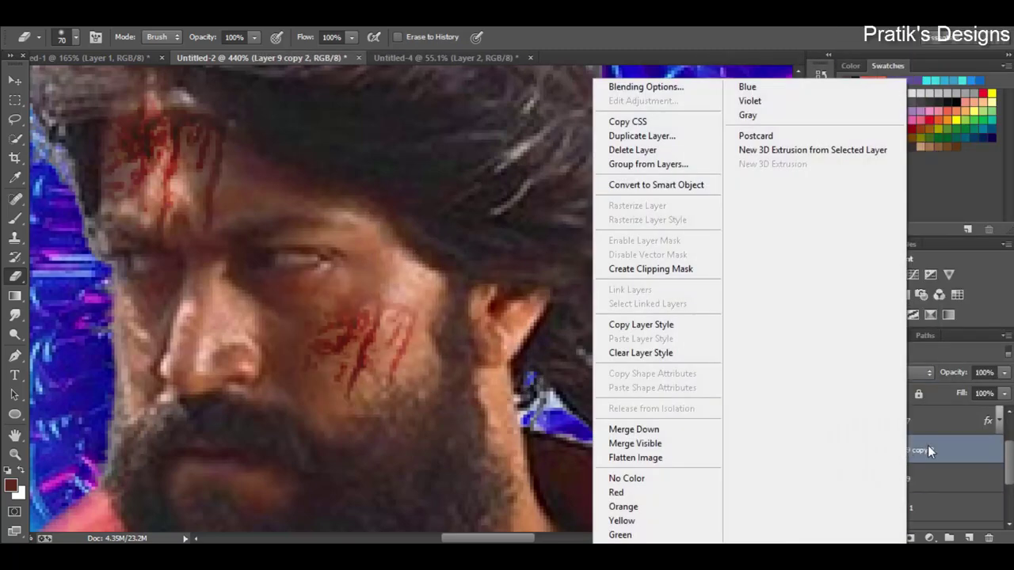
{"action": "key", "text": "ctrl+t"}
{"action": "left_click", "coordinate": [426, 313]}
{"action": "left_click_drag", "start_coordinate": [471, 313], "coordinate": [474, 354]}
{"action": "key", "text": "Return"}
Switch to the original John Wick poster (Untitled-1) and fit it on screen
{"action": "key", "text": "e"}
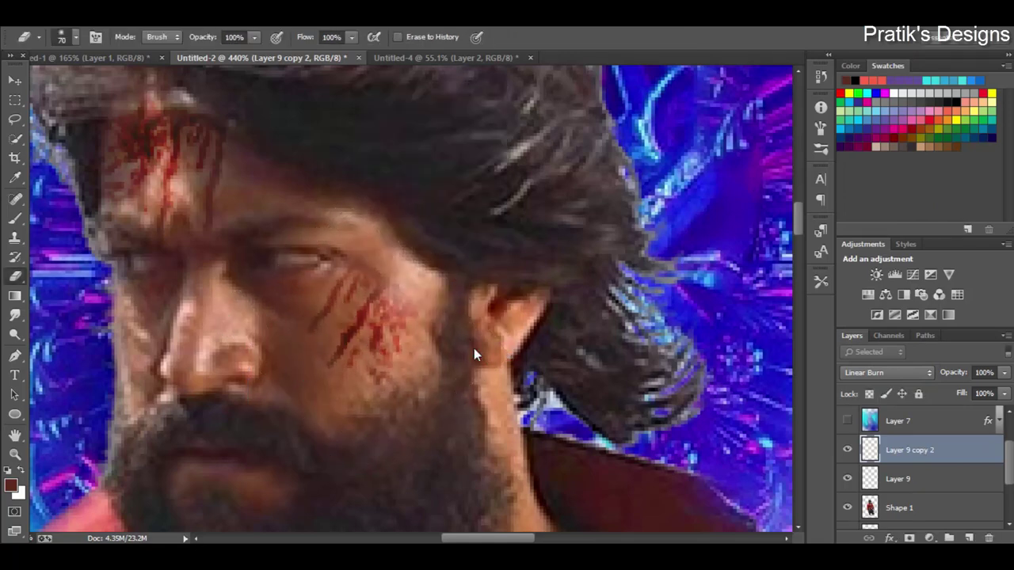
{"action": "key", "text": "r"}
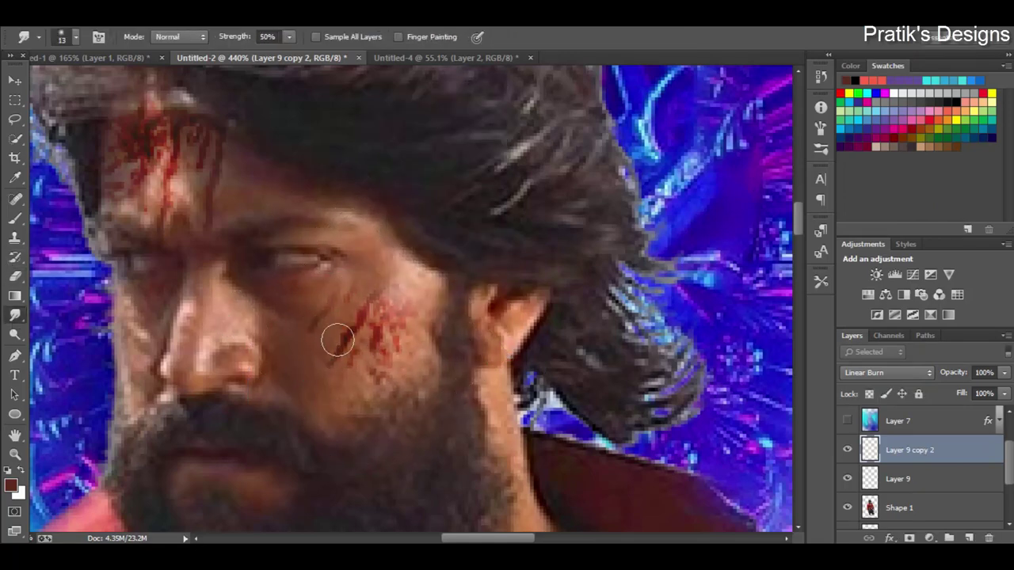
{"action": "key", "text": "ctrl+0"}
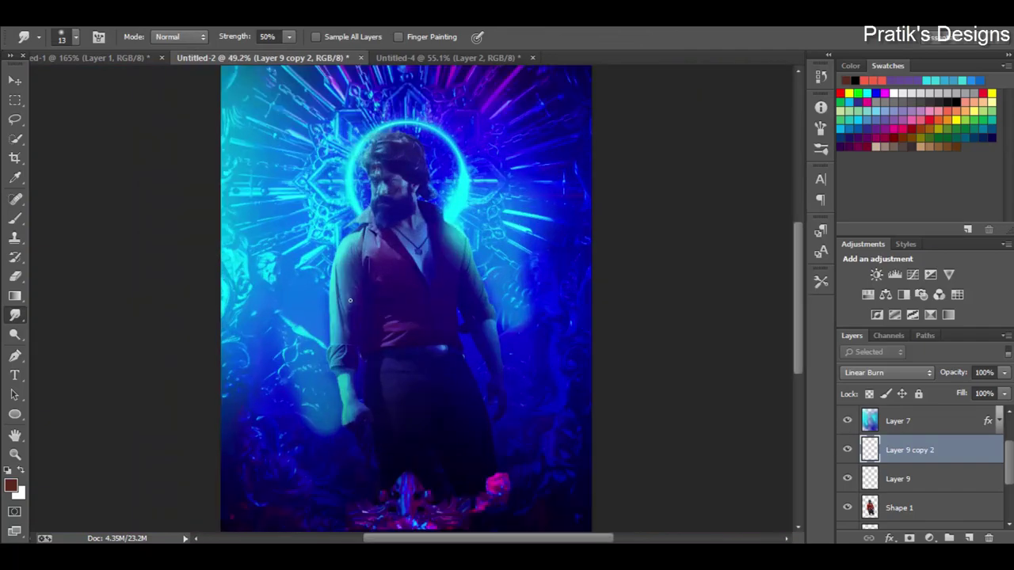
{"action": "left_click", "coordinate": [125, 58]}
{"action": "key", "text": "ctrl+0"}
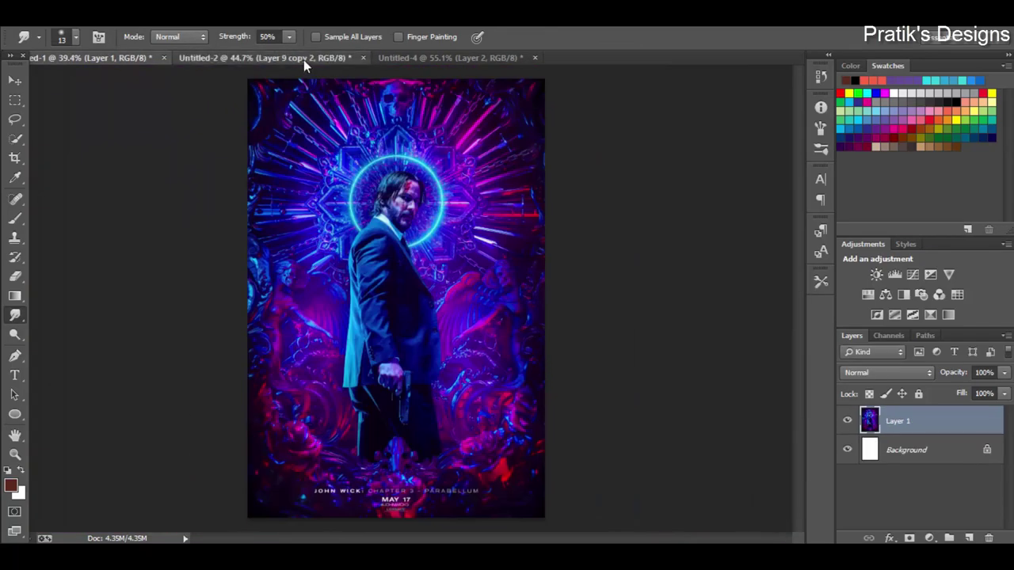
Return to the Untitled-2 remake and toggle the blue overlay off and on to compare
{"action": "left_click", "coordinate": [304, 59]}
{"action": "left_click", "coordinate": [848, 478]}
{"action": "left_click", "coordinate": [848, 478]}
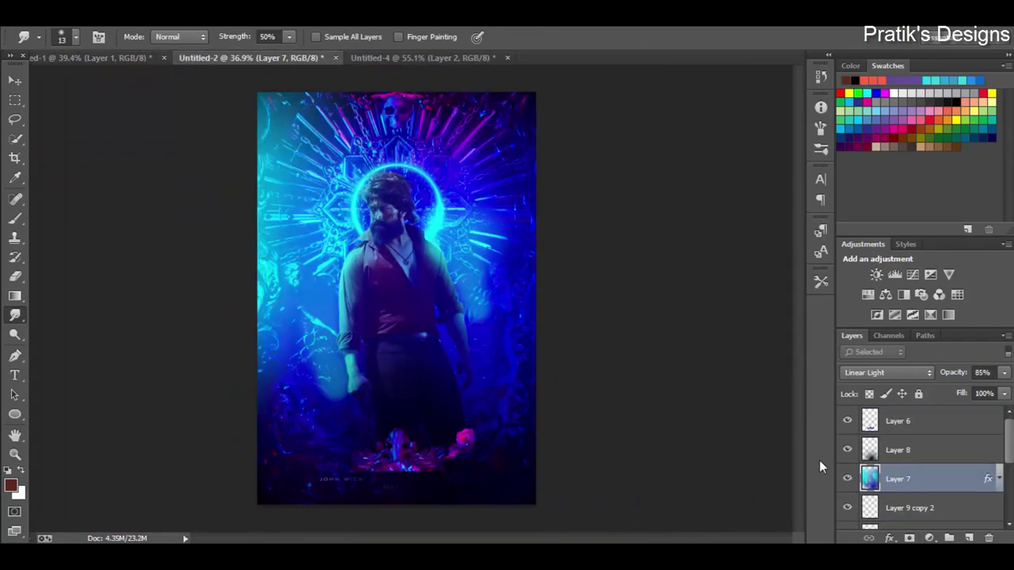
{"action": "scroll", "coordinate": [919, 467], "scroll_direction": "down", "scroll_amount": 1}
Select both blood layers and group them into the BLOOD group
{"action": "right_click", "coordinate": [906, 479]}
{"action": "key", "text": "Escape"}
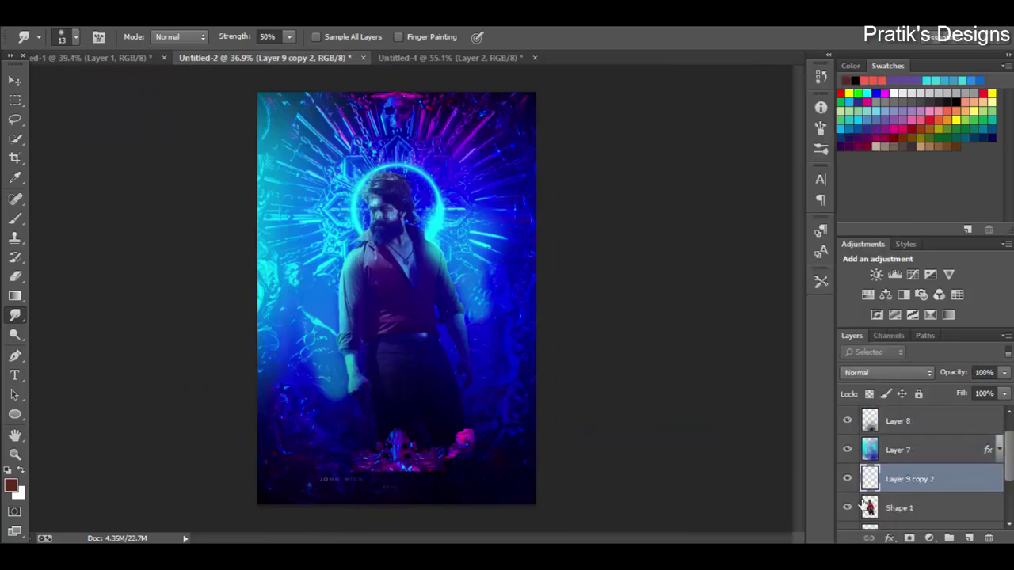
{"action": "key", "text": "alt+shift+a"}
{"action": "left_click", "coordinate": [900, 508], "text": "shift"}
{"action": "key", "text": "ctrl+g"}
{"action": "type", "text": "BLOOD"}
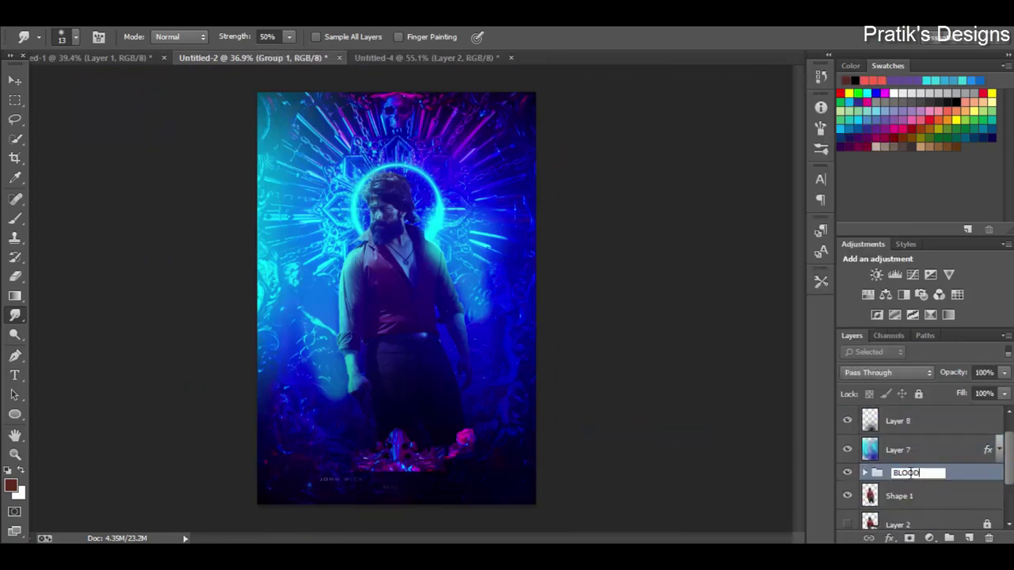
Clip the blue overlay layer (Layer 7) to the layer beneath it
{"action": "left_click", "coordinate": [902, 449]}
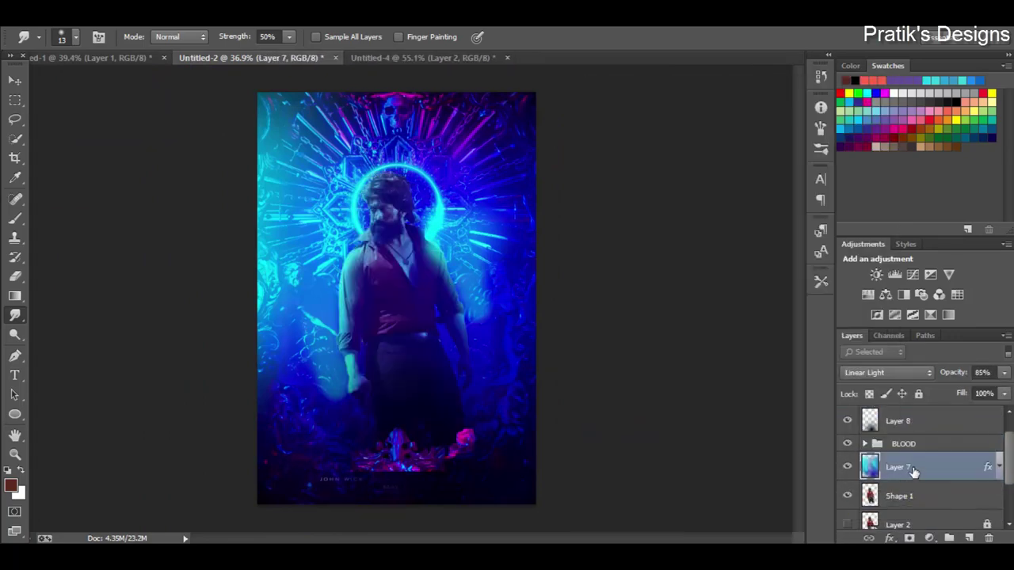
{"action": "right_click", "coordinate": [909, 449]}
{"action": "left_click", "coordinate": [681, 270]}
{"action": "key", "text": "ctrl+z"}
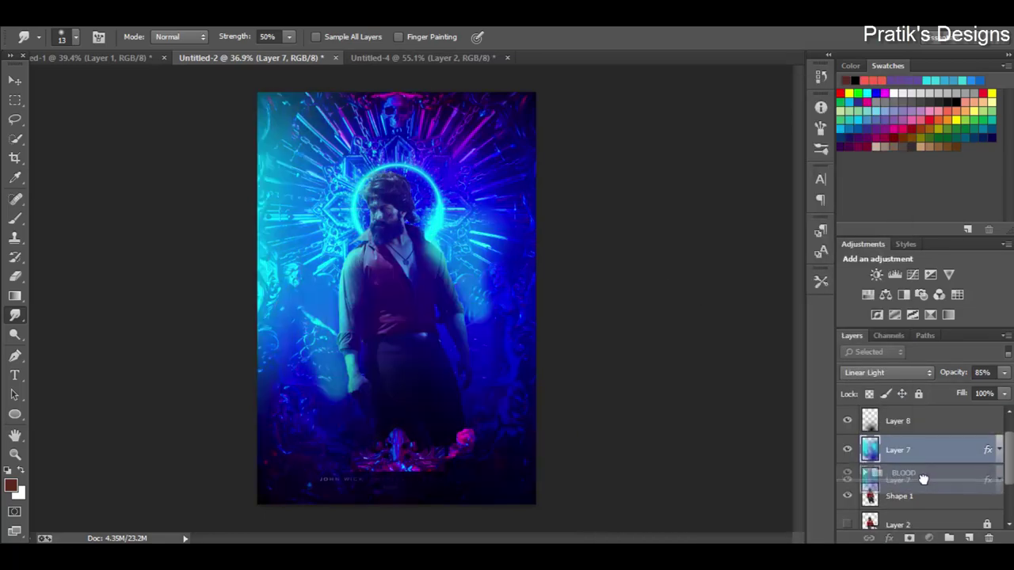
{"action": "right_click", "coordinate": [909, 467]}
{"action": "left_click", "coordinate": [681, 269]}
{"action": "scroll", "coordinate": [594, 262], "scroll_direction": "up", "scroll_amount": 5}
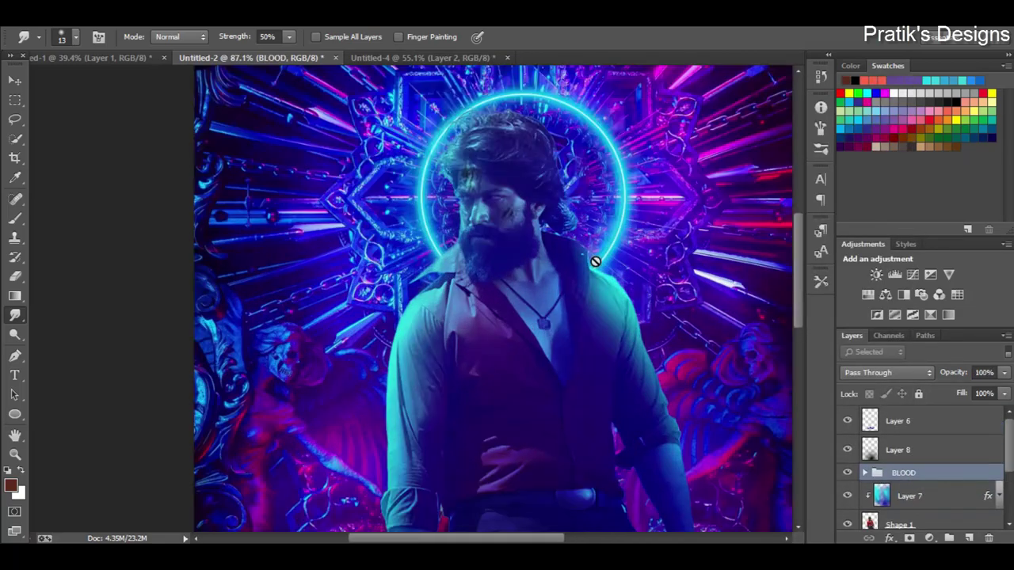
Duplicate the blue overlay layer and move the copy above the BLOOD group
{"action": "left_click", "coordinate": [926, 503]}
{"action": "key", "text": "ctrl+j"}
{"action": "left_click_drag", "start_coordinate": [911, 495], "coordinate": [911, 475]}
{"action": "scroll", "coordinate": [491, 190], "scroll_direction": "up", "scroll_amount": 5}
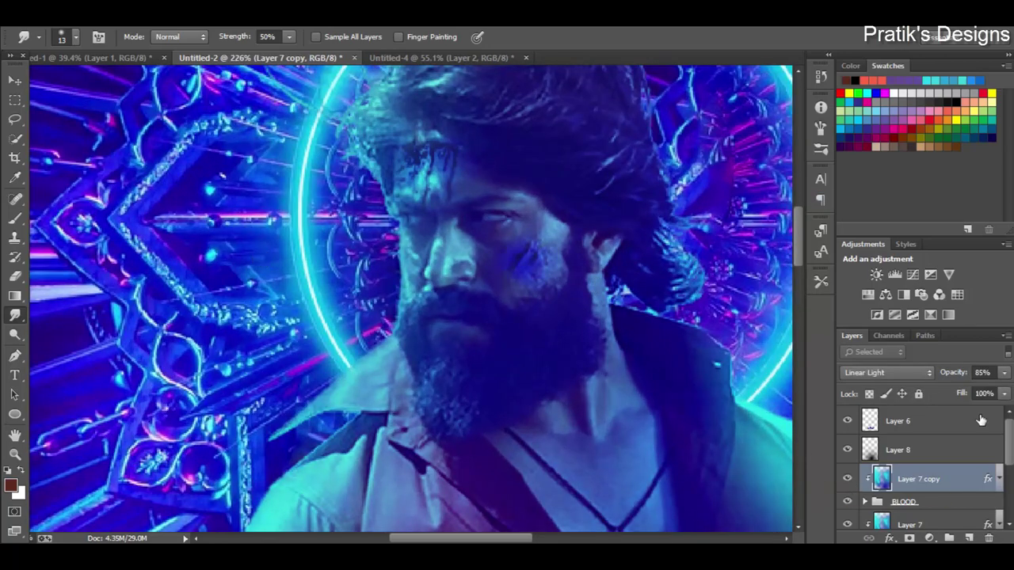
Lower the overlay copy's opacity to about 45% and zoom out to the whole poster
{"action": "scroll", "coordinate": [981, 420], "scroll_direction": "down", "scroll_amount": 1}
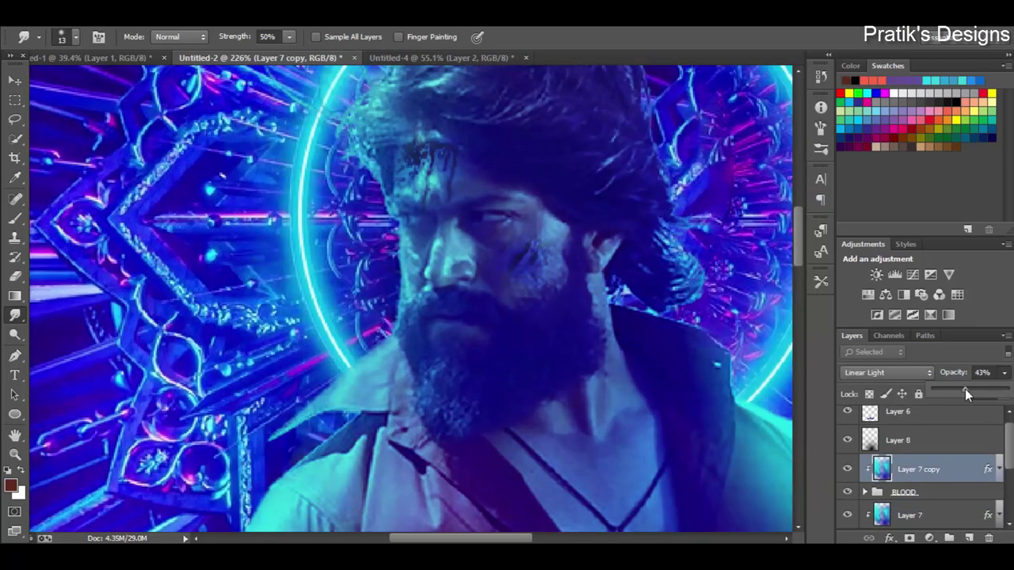
{"action": "left_click_drag", "start_coordinate": [961, 393], "coordinate": [964, 394]}
{"action": "key", "text": "e"}
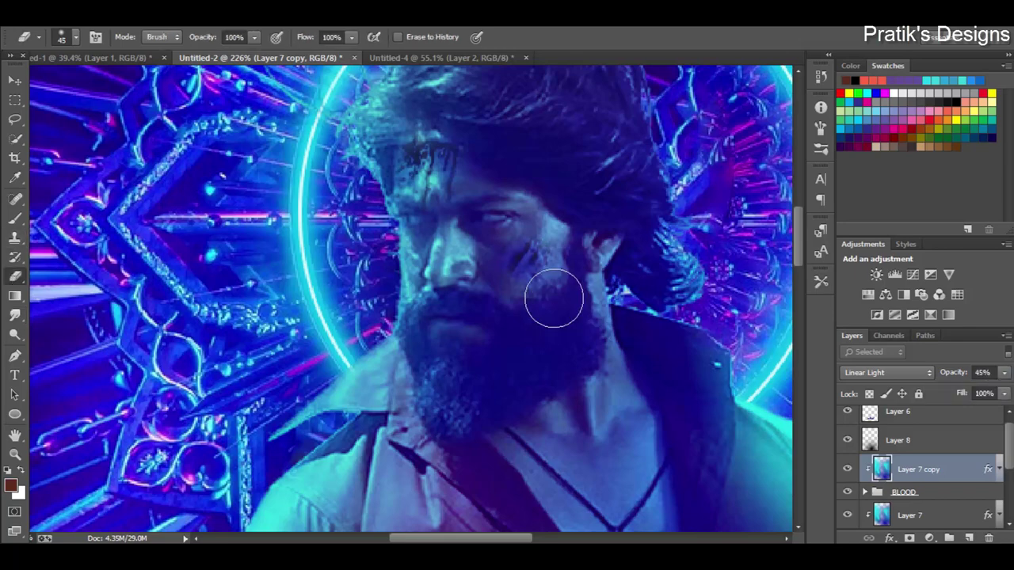
{"action": "key", "text": "ctrl+0"}
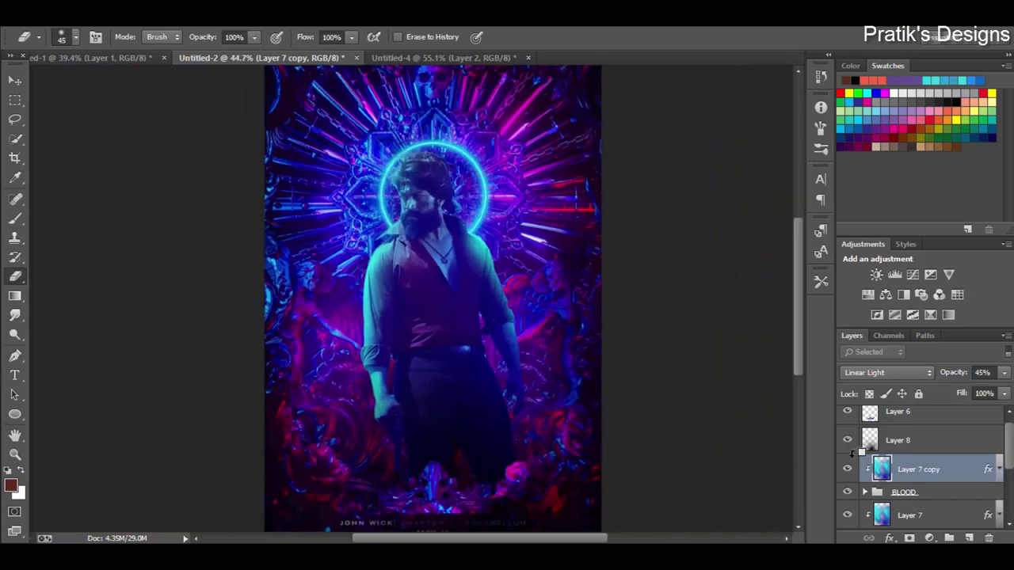
{"action": "scroll", "coordinate": [919, 475], "scroll_direction": "down", "scroll_amount": 5}
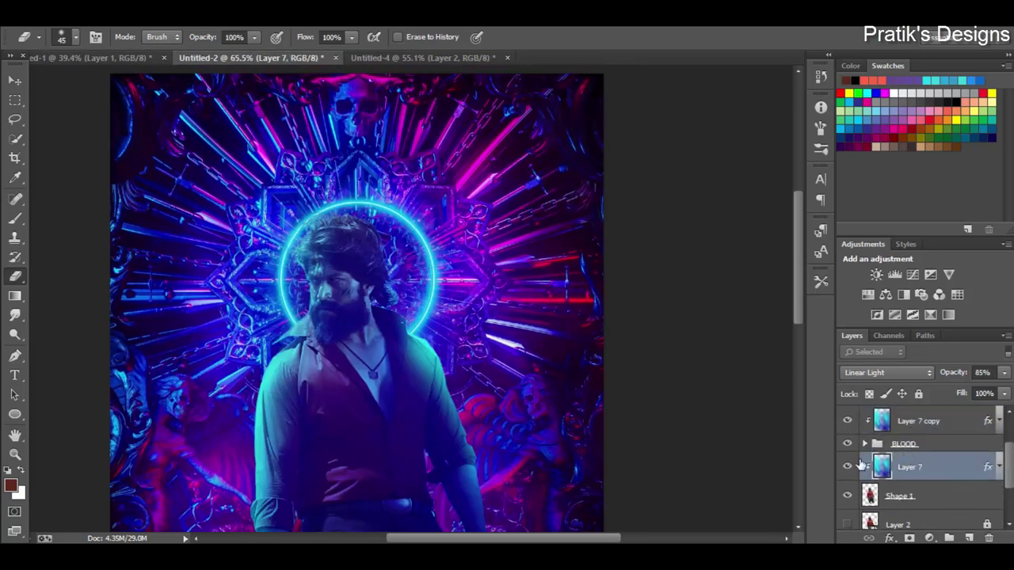
Erase Layer 6 around the statue base, resizing the eraser and undoing trial strokes
{"action": "left_click", "coordinate": [16, 277]}
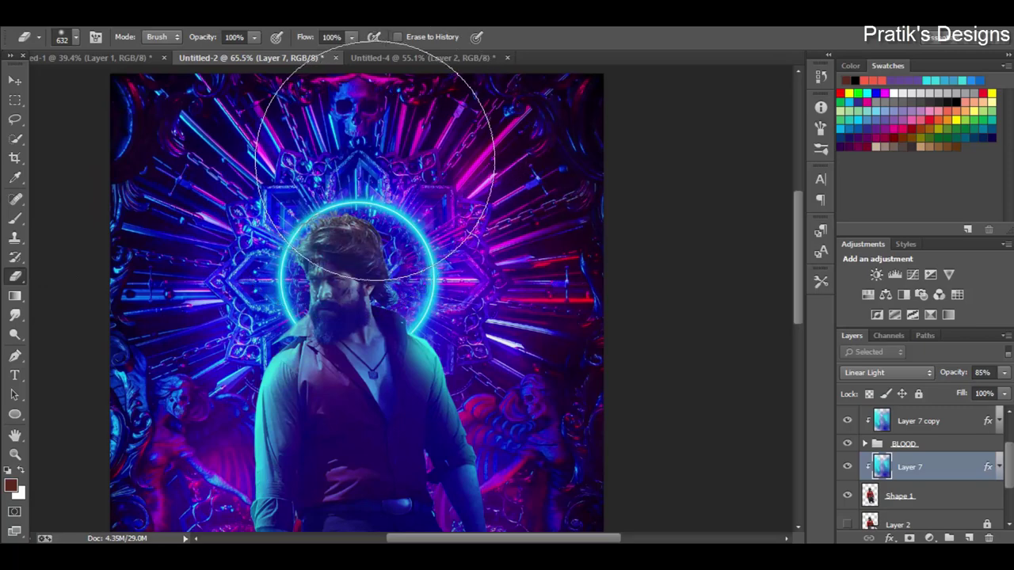
{"action": "left_click_drag", "start_coordinate": [375, 166], "coordinate": [447, 168]}
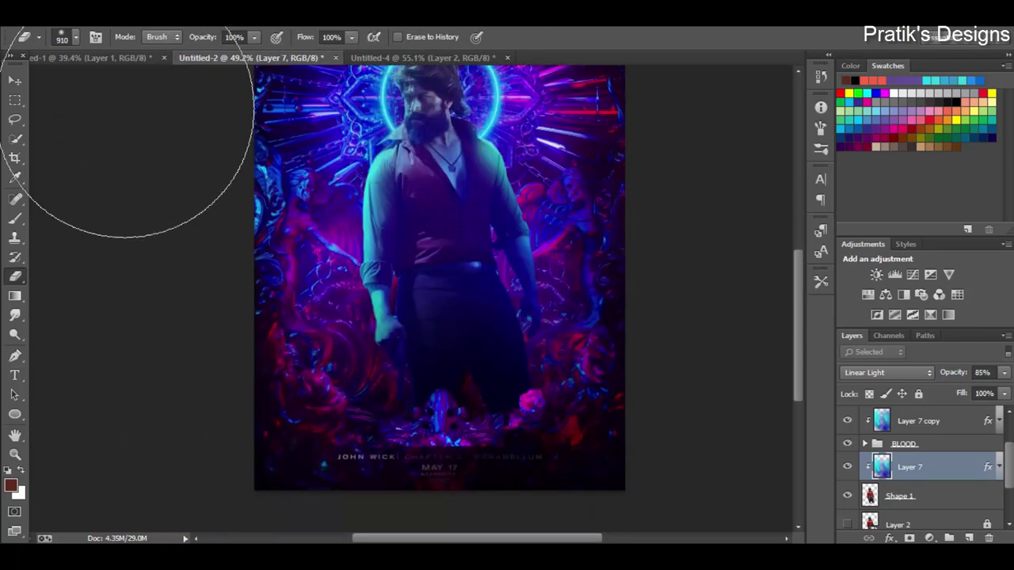
{"action": "key", "text": "ctrl+z"}
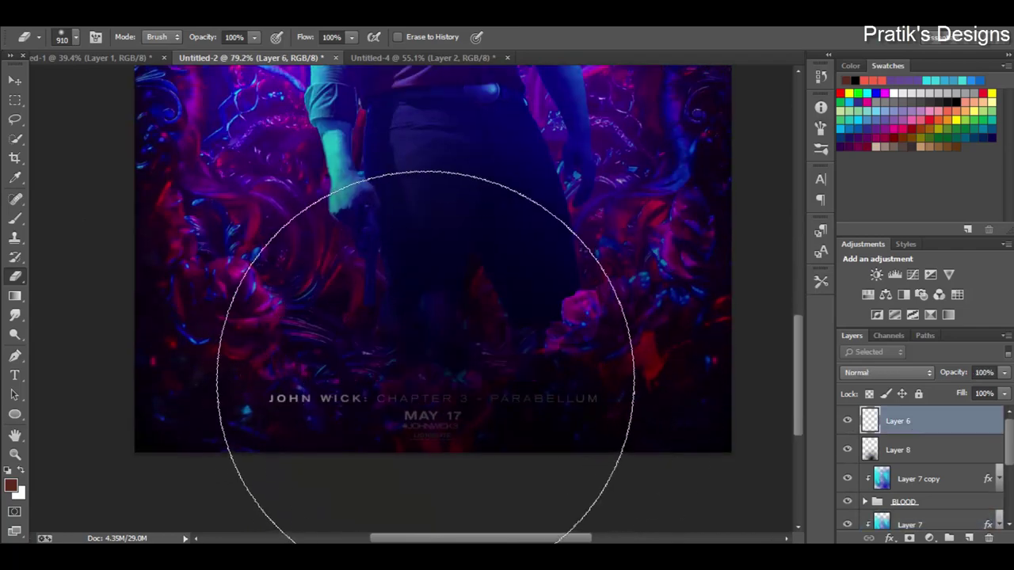
{"action": "key", "text": "ctrl+z"}
{"action": "key", "text": "ctrl+z"}
{"action": "key", "text": "ctrl+z"}
{"action": "key", "text": "b"}
{"action": "key", "text": "e"}
{"action": "key", "text": "["}
{"action": "key", "text": "["}
{"action": "key", "text": "["}
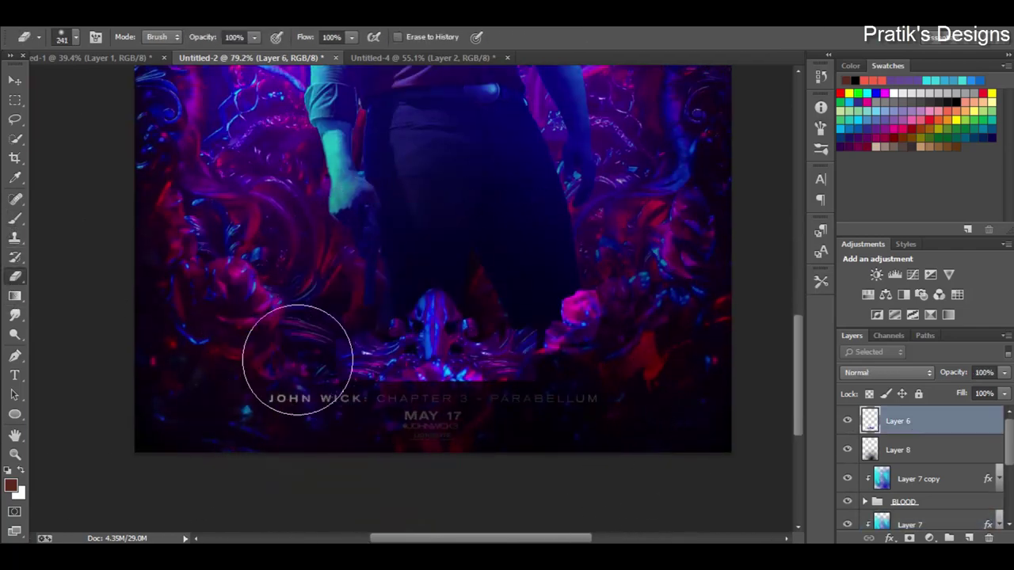
{"action": "key", "text": "ctrl+z"}
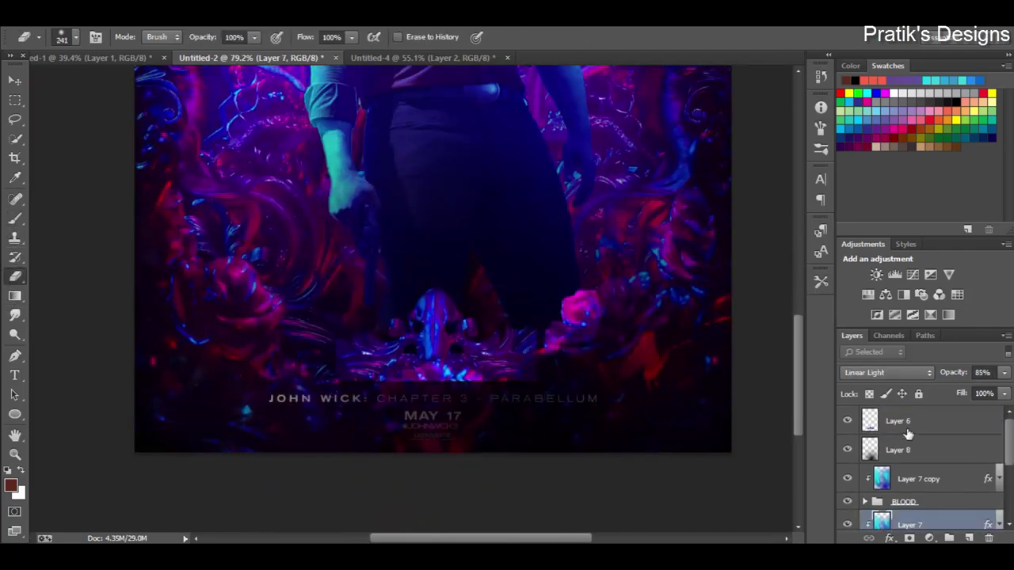
{"action": "key", "text": "ctrl+z"}
{"action": "key", "text": "ctrl+z"}
{"action": "key", "text": "["}
{"action": "key", "text": "["}
{"action": "key", "text": "["}
{"action": "key", "text": "["}
{"action": "key", "text": "["}
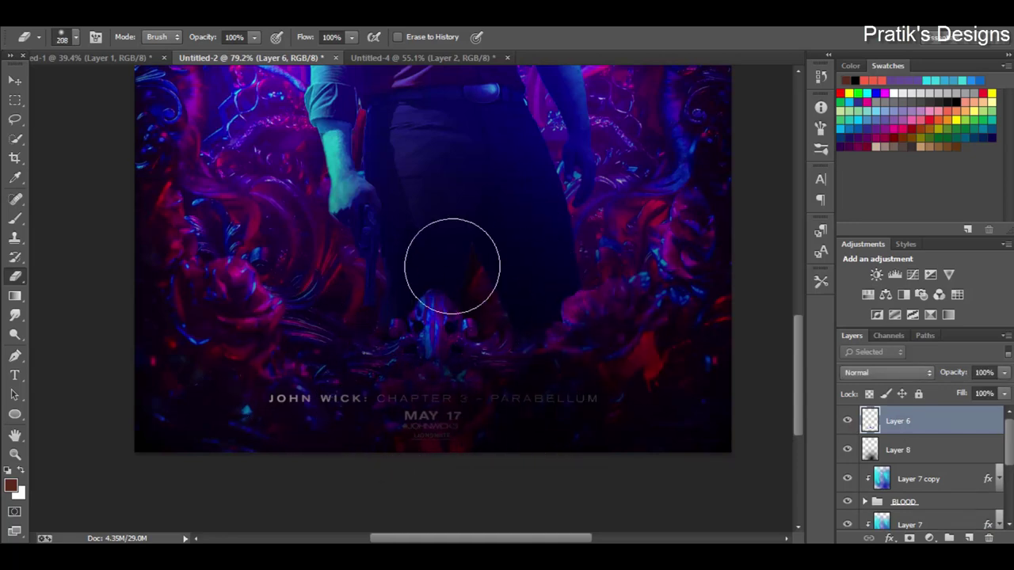
{"action": "key", "text": "]"}
{"action": "key", "text": "]"}
{"action": "key", "text": "]"}
Switch to the original John Wick poster document
{"action": "scroll", "coordinate": [415, 211], "scroll_direction": "down", "scroll_amount": 3, "text": "alt"}
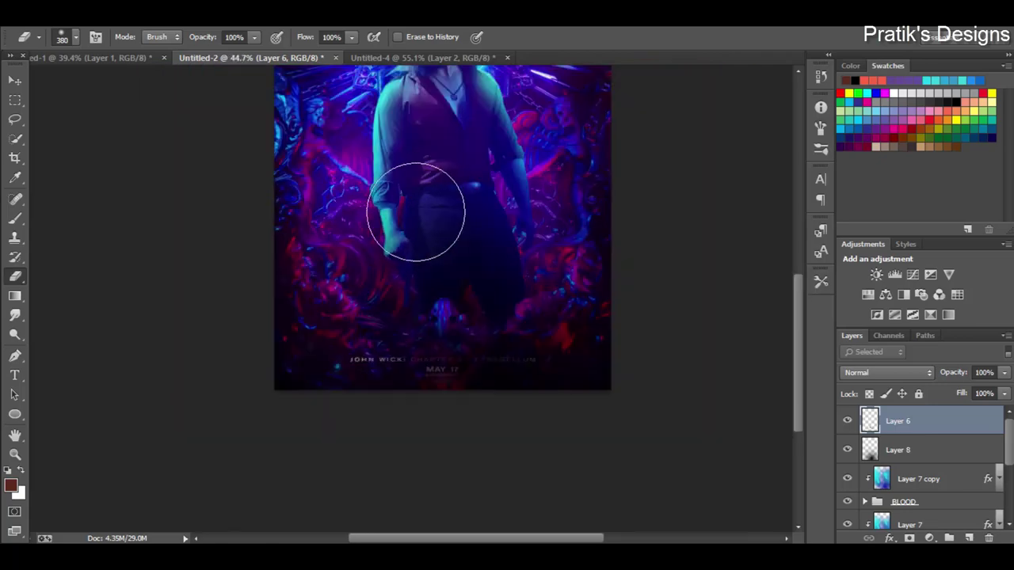
{"action": "scroll", "coordinate": [415, 212], "scroll_direction": "down", "scroll_amount": 2, "text": "alt"}
{"action": "left_click", "coordinate": [95, 57]}
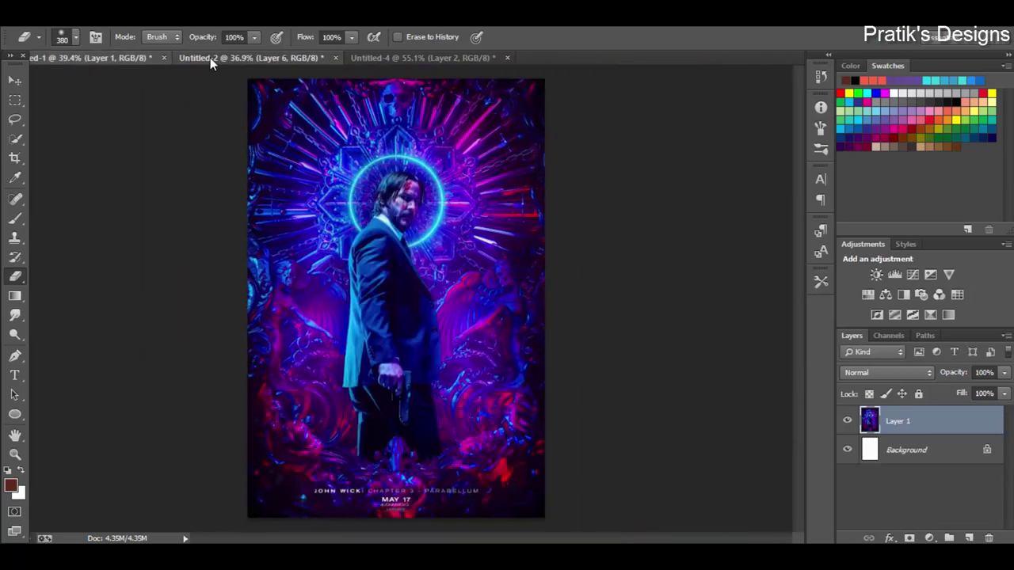
Select Layer 7 in the remake and compare it against the original John Wick poster
{"action": "left_click", "coordinate": [228, 58]}
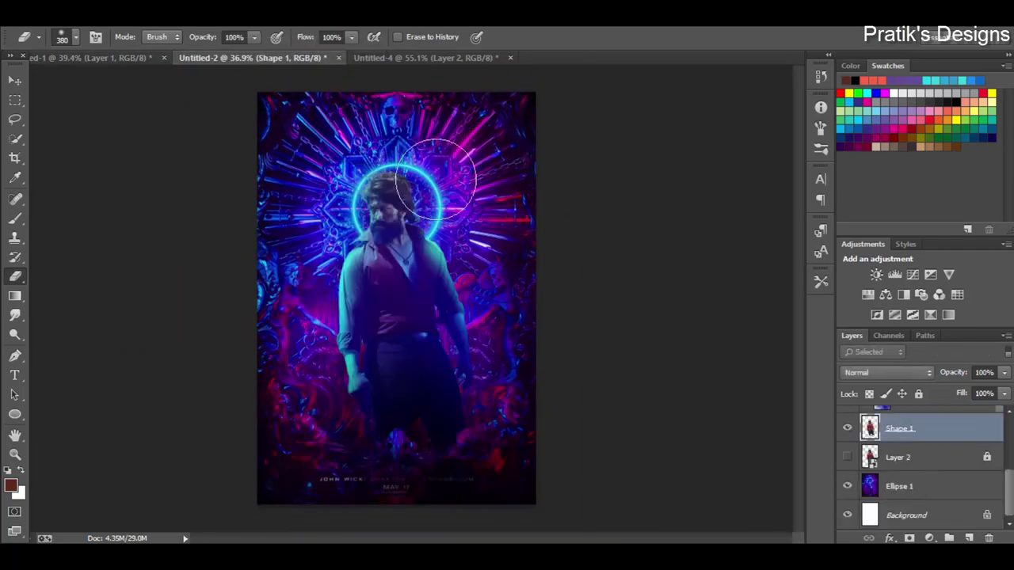
{"action": "scroll", "coordinate": [883, 487], "scroll_direction": "up", "scroll_amount": 2}
{"action": "left_click", "coordinate": [909, 457]}
{"action": "left_click_drag", "start_coordinate": [443, 163], "coordinate": [502, 157]}
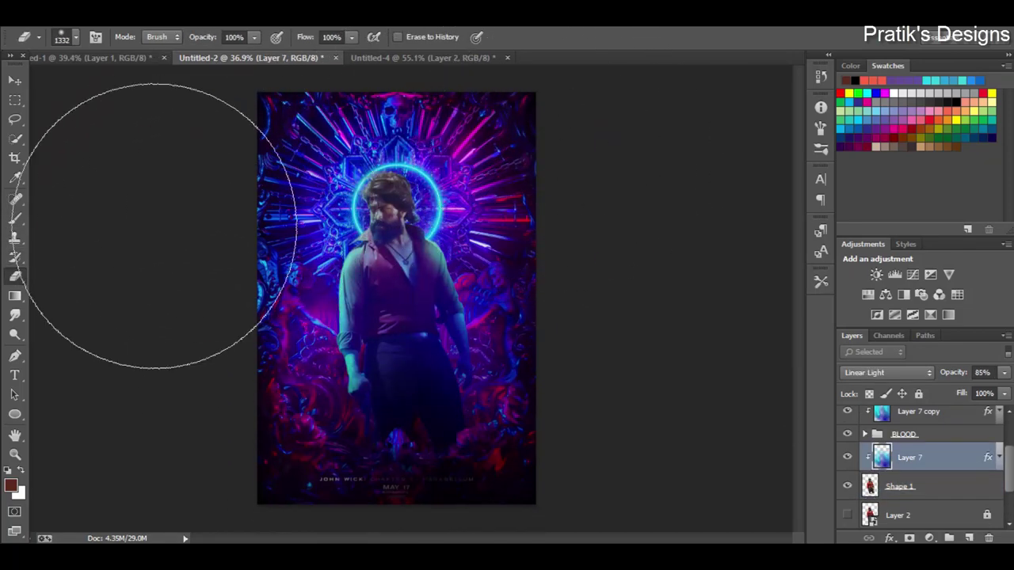
{"action": "left_click", "coordinate": [95, 58]}
{"action": "left_click", "coordinate": [248, 60]}
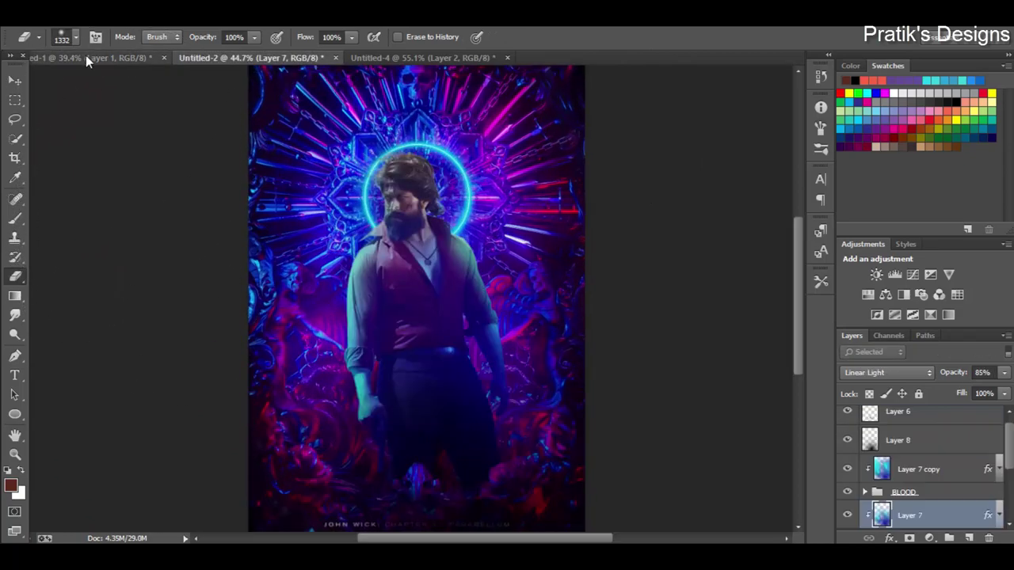
{"action": "left_click", "coordinate": [86, 55]}
{"action": "left_click", "coordinate": [213, 58]}
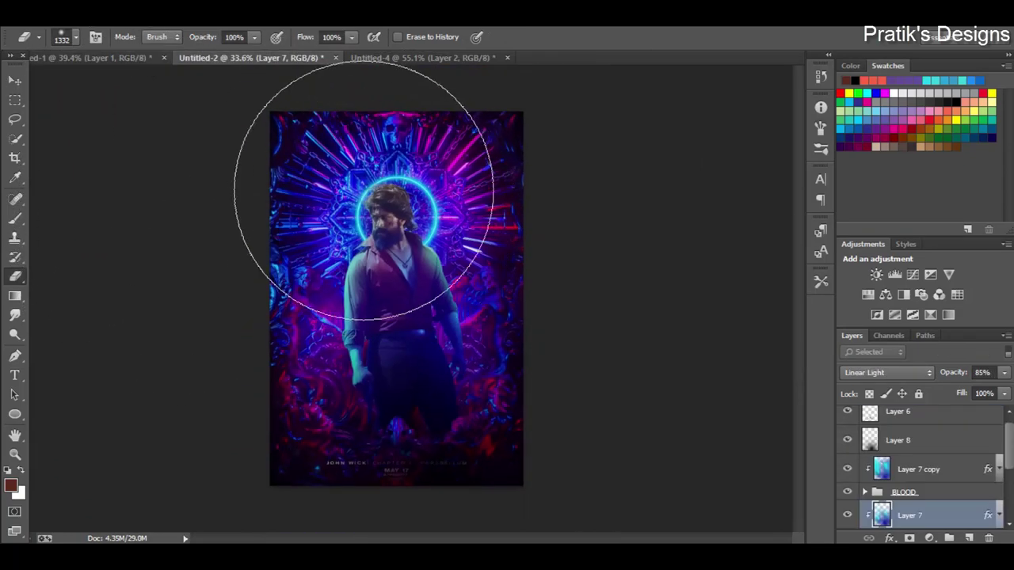
Duplicate Layer 7 copy, move it below BLOOD, clip it, and lower its opacity
{"action": "left_click", "coordinate": [923, 471]}
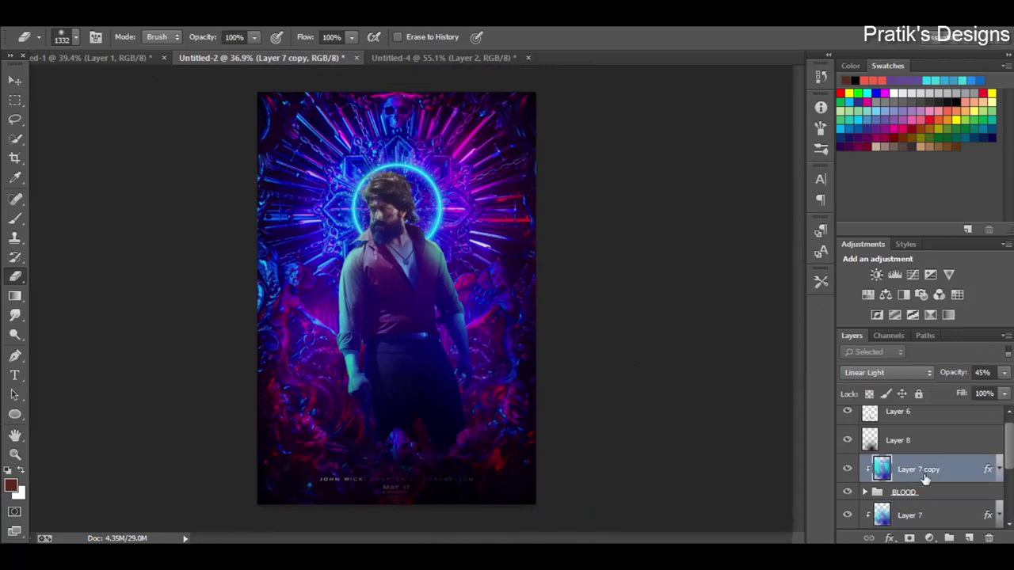
{"action": "key", "text": "ctrl+j"}
{"action": "left_click_drag", "start_coordinate": [923, 418], "coordinate": [943, 475]}
{"action": "right_click", "coordinate": [911, 458]}
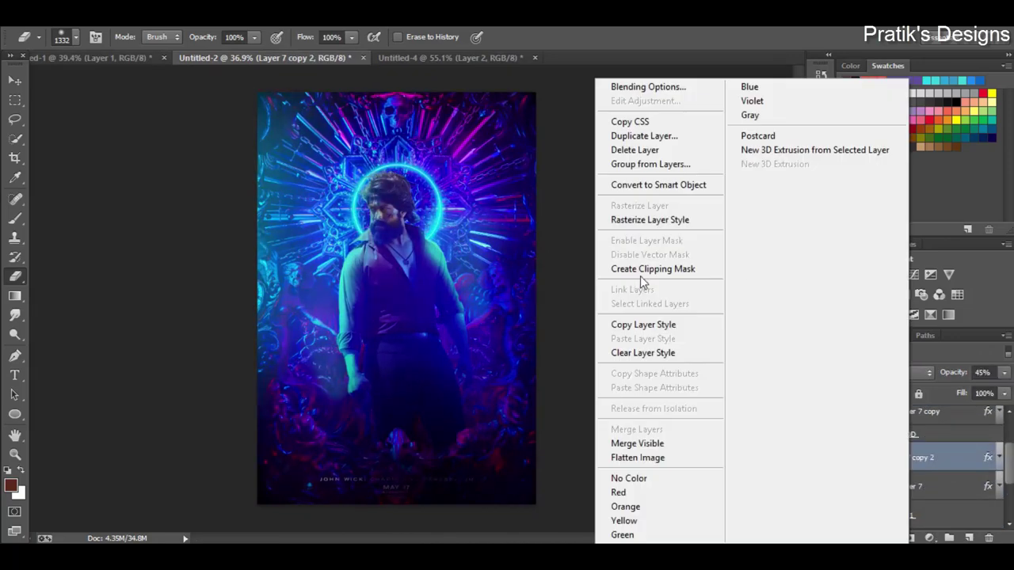
{"action": "left_click", "coordinate": [640, 282]}
{"action": "left_click", "coordinate": [1003, 373]}
{"action": "mouse_move", "coordinate": [969, 394]}
{"action": "left_mouse_down"}
{"action": "mouse_move", "coordinate": [941, 393]}
{"action": "mouse_move", "coordinate": [966, 393]}
{"action": "left_mouse_up"}
Undo the trial clipped copy with Ctrl+Alt+Z and reselect Layer 7
{"action": "left_click", "coordinate": [846, 485]}
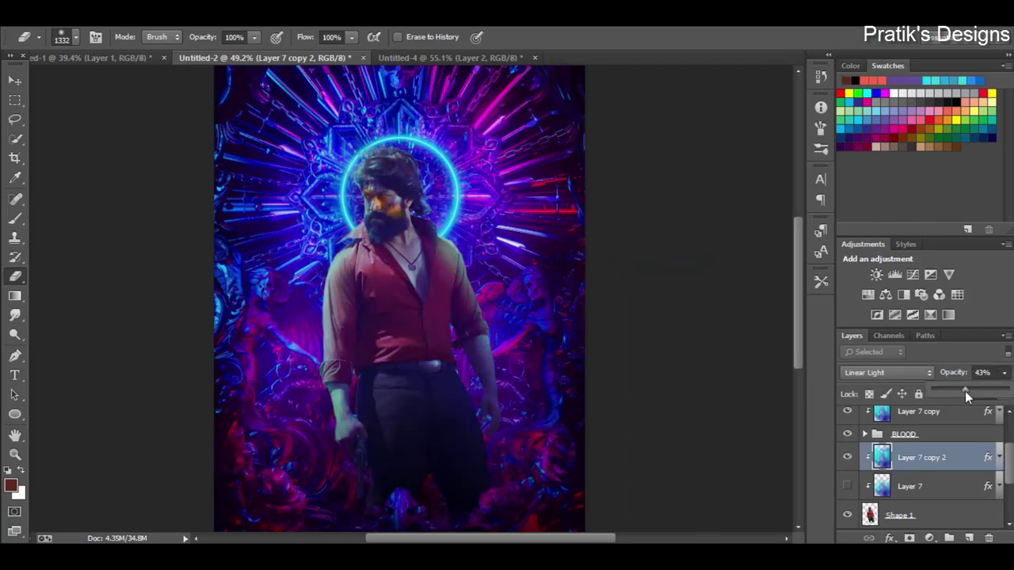
{"action": "key", "text": "ctrl+alt+z"}
{"action": "key", "text": "ctrl+alt+z"}
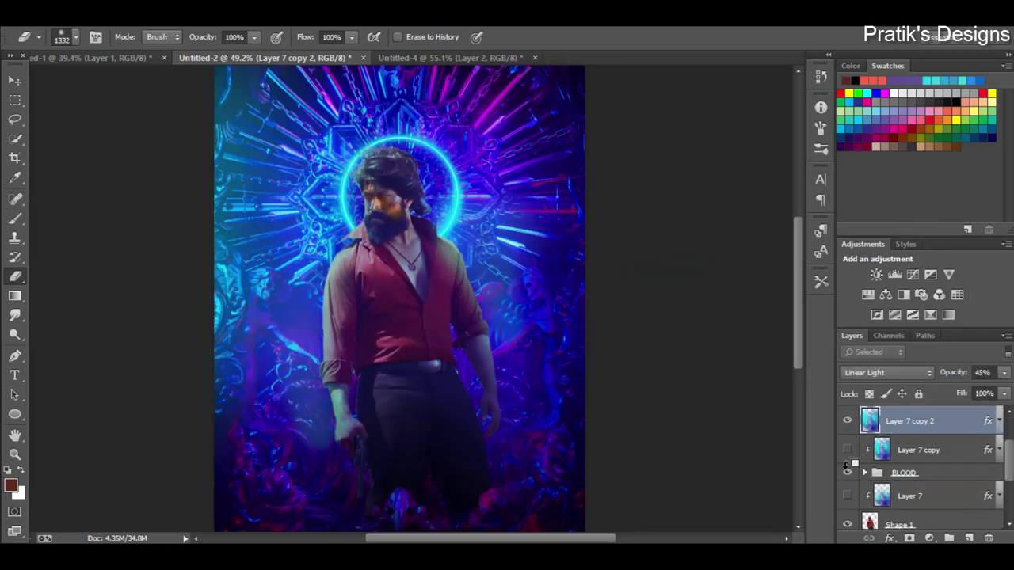
{"action": "key", "text": "ctrl+alt+z"}
{"action": "key", "text": "ctrl+alt+z"}
{"action": "left_click", "coordinate": [918, 467]}
Pick the Brush and sample the halo's light cyan as the painting colour
{"action": "key", "text": "b"}
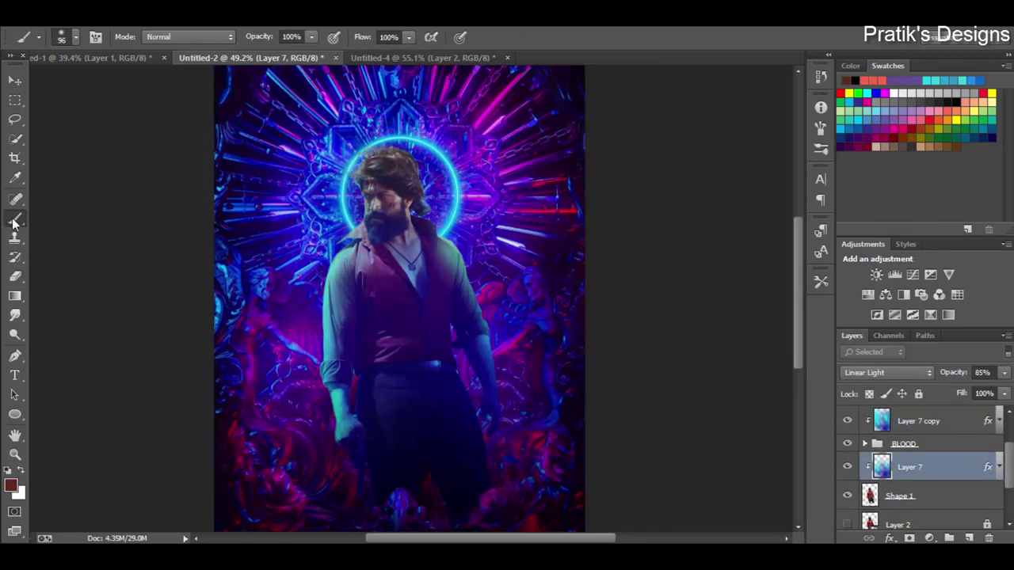
{"action": "scroll", "coordinate": [457, 159], "scroll_direction": "up", "scroll_amount": 1}
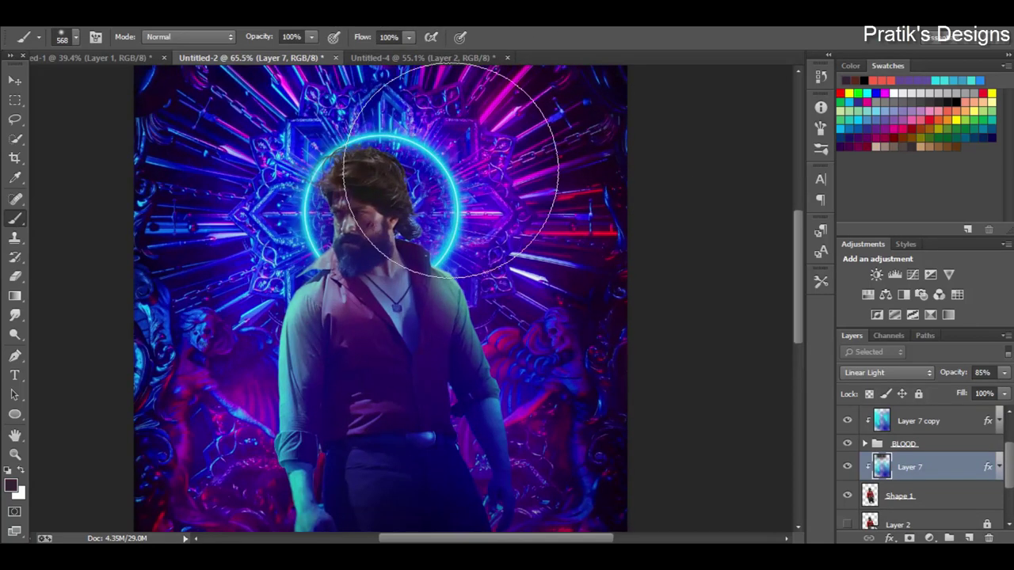
{"action": "left_click", "coordinate": [288, 296], "text": "alt"}
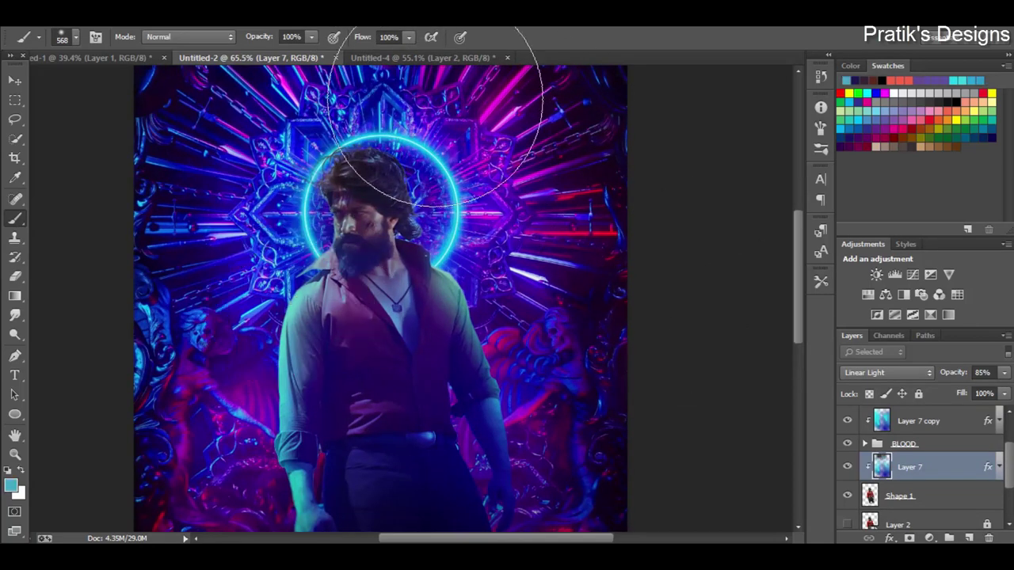
{"action": "scroll", "coordinate": [441, 95], "scroll_direction": "down", "scroll_amount": 1}
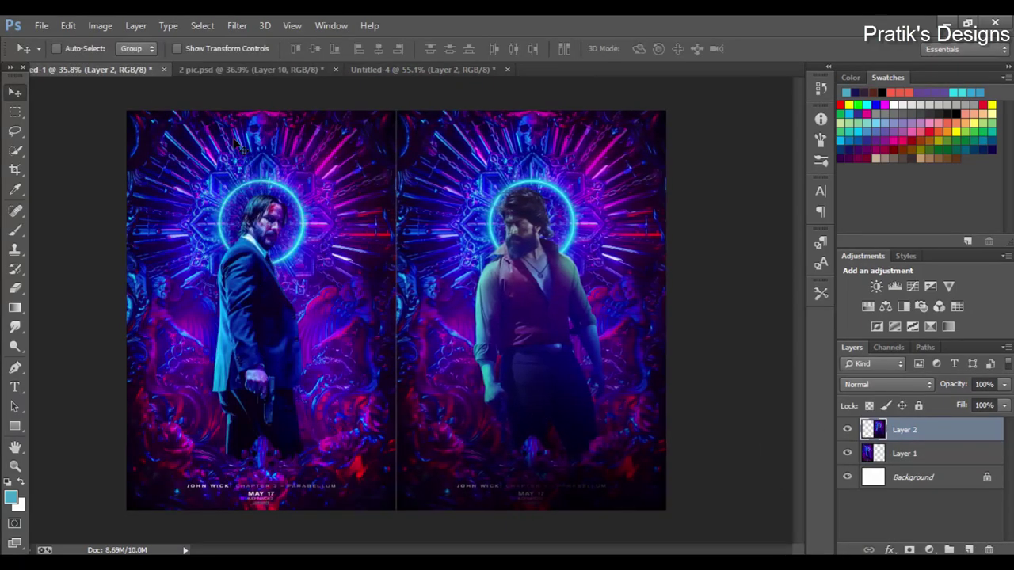
Grade the remake in Camera Raw (Temperature -10, Tint +10, Contrast +50, Highlights +20), then duplicate it as Layer 3
{"action": "left_click", "coordinate": [239, 26]}
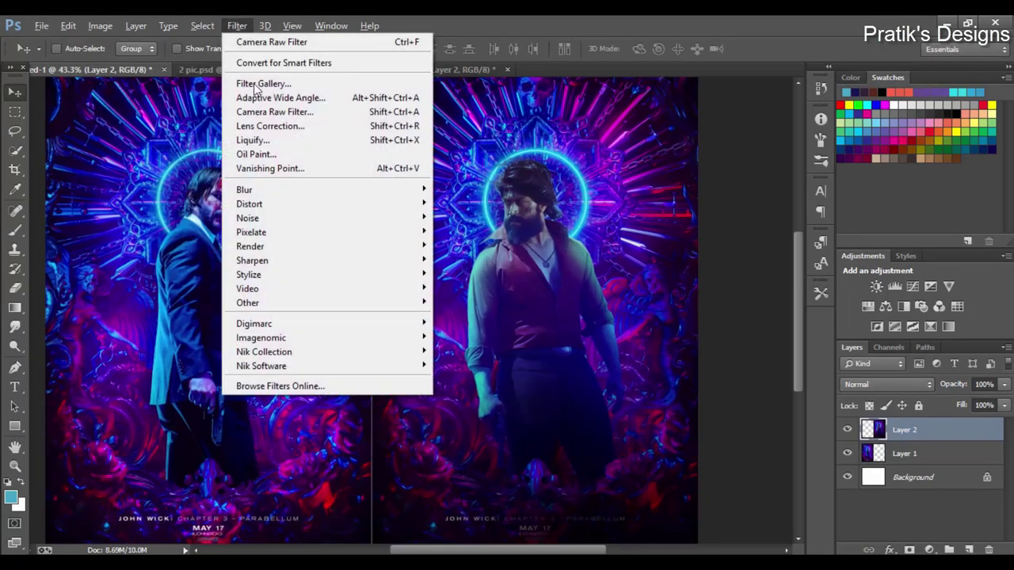
{"action": "left_click", "coordinate": [274, 112]}
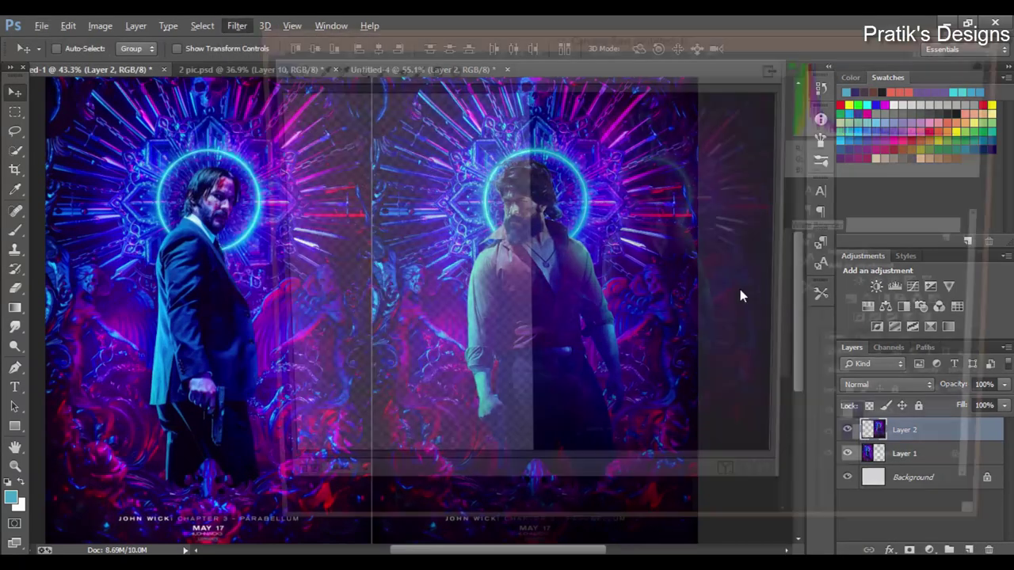
{"action": "left_click_drag", "start_coordinate": [893, 259], "coordinate": [886, 260]}
{"action": "key", "text": "Tab"}
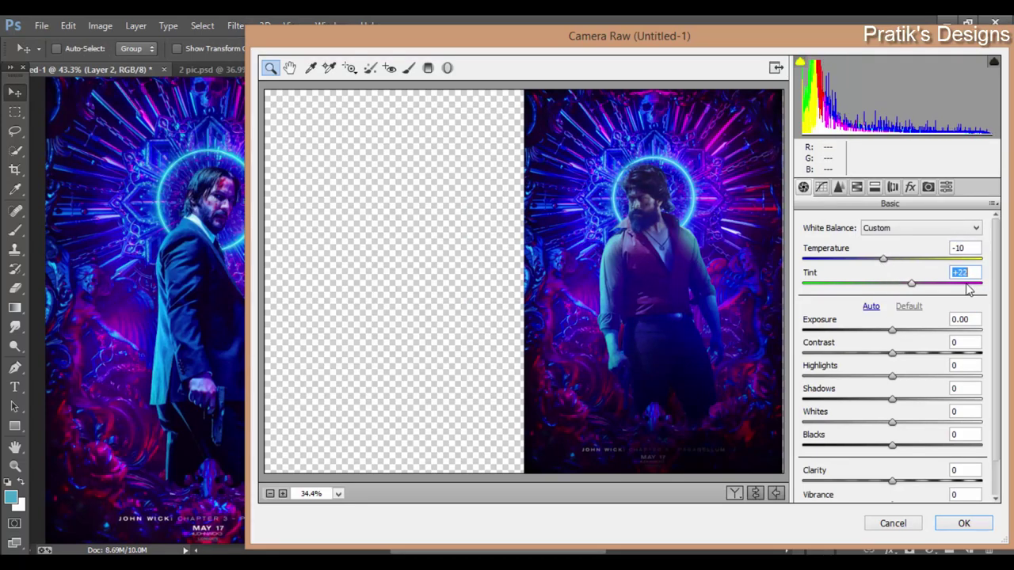
{"action": "type", "text": "10"}
{"action": "left_click_drag", "start_coordinate": [892, 354], "coordinate": [937, 358]}
{"action": "mouse_move", "coordinate": [892, 377]}
{"action": "left_mouse_down"}
{"action": "mouse_move", "coordinate": [911, 378]}
{"action": "mouse_move", "coordinate": [886, 411]}
{"action": "mouse_move", "coordinate": [913, 424]}
{"action": "mouse_move", "coordinate": [905, 497]}
{"action": "left_mouse_up"}
{"action": "scroll", "coordinate": [915, 453], "scroll_direction": "down", "scroll_amount": 1}
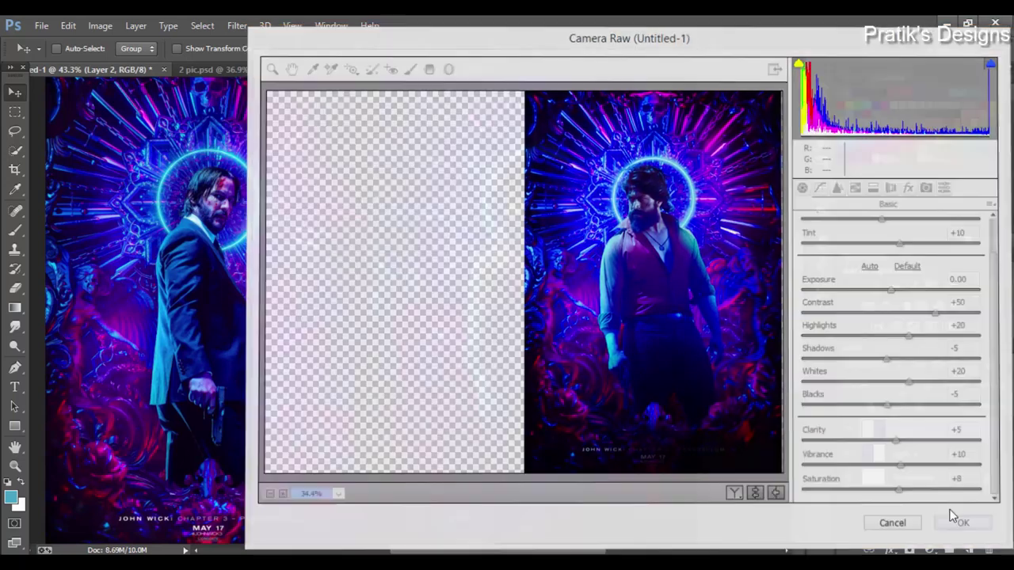
{"action": "left_click", "coordinate": [958, 522]}
{"action": "left_click_drag", "start_coordinate": [567, 292], "coordinate": [567, 293]}
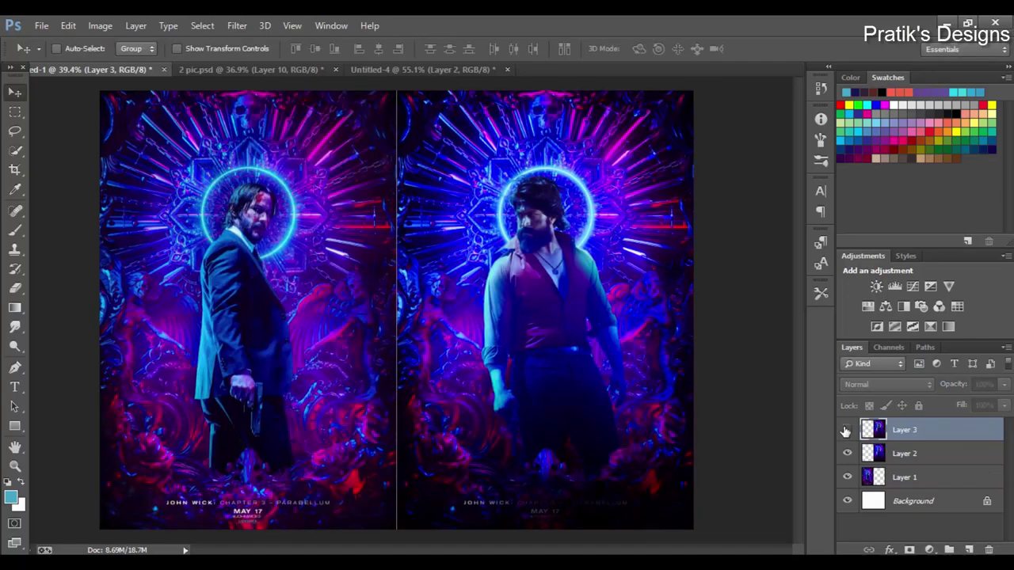
Hide Layer 3 and run the Camera Raw filter on Layer 2
{"action": "left_click", "coordinate": [845, 430]}
{"action": "key", "text": "Delete"}
{"action": "left_click", "coordinate": [237, 25]}
{"action": "left_click", "coordinate": [262, 42]}
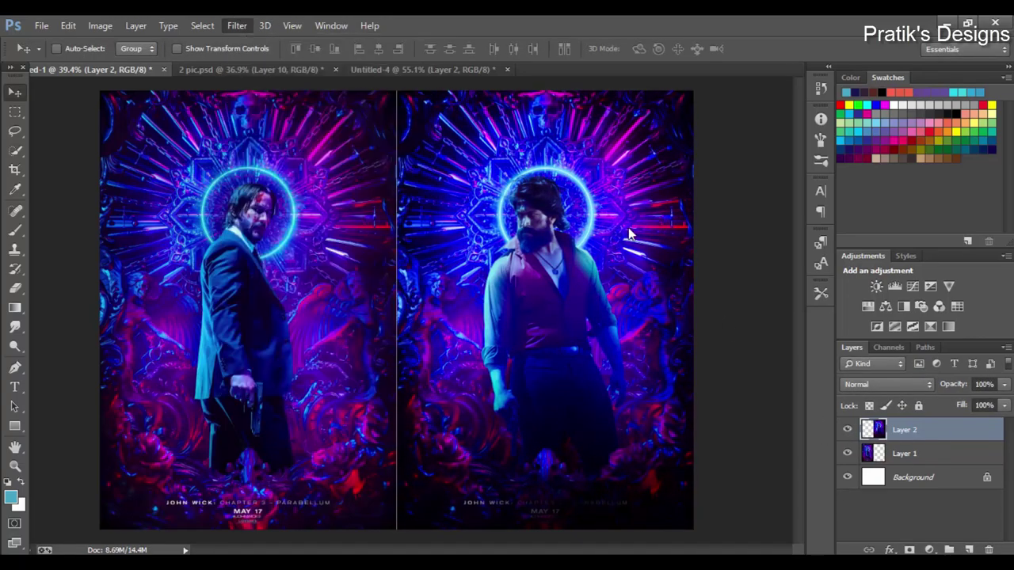
{"action": "scroll", "coordinate": [950, 396], "scroll_direction": "down", "scroll_amount": 2}
{"action": "left_click", "coordinate": [964, 523]}
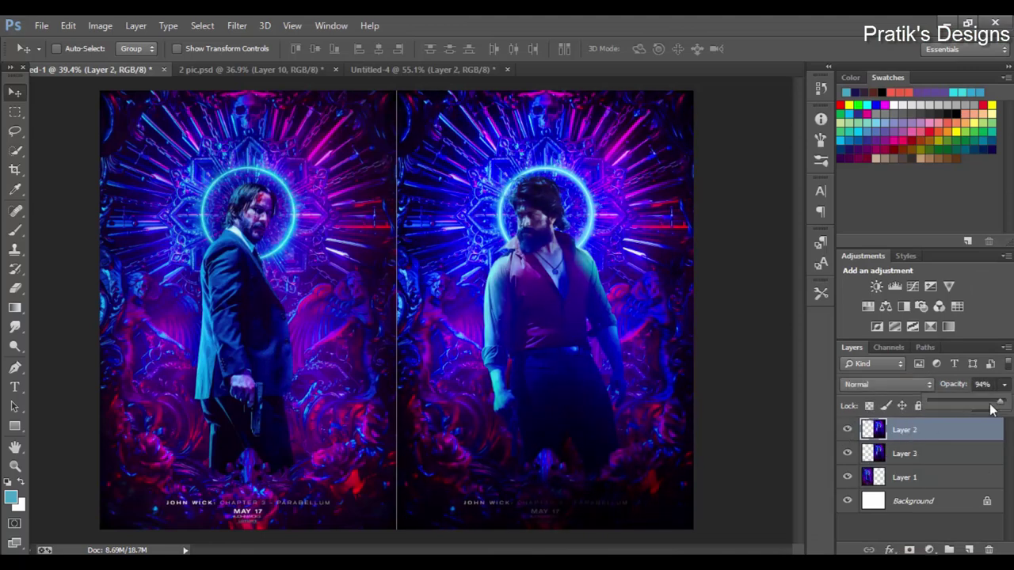
Merge Layer 2 and Layer 3 into a single layer
{"action": "left_click", "coordinate": [903, 452]}
{"action": "left_click", "coordinate": [903, 430], "text": "shift"}
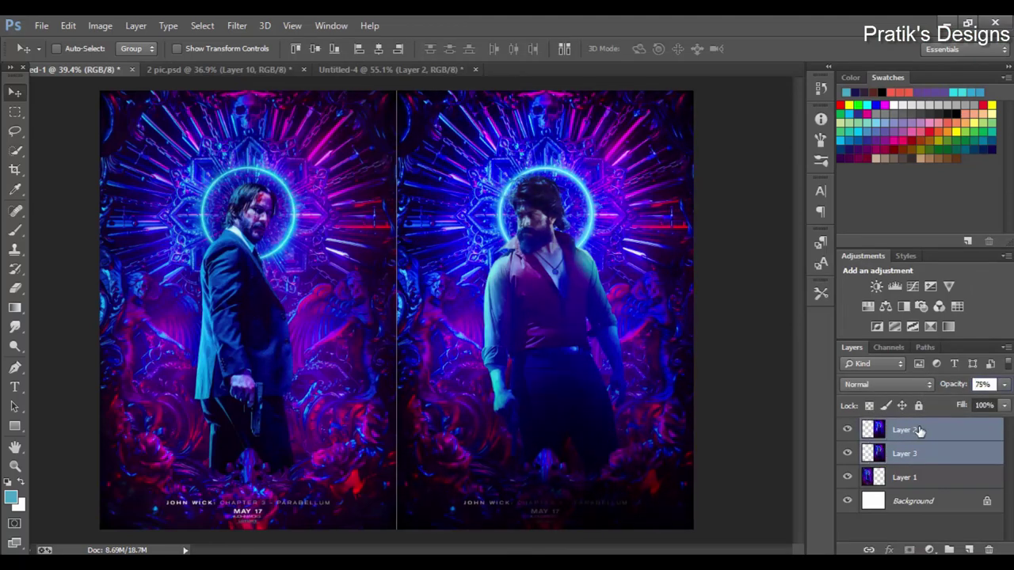
{"action": "key", "text": "ctrl+e"}
Drag the merged remake layer into 2 pic.psd, where it lands as Layer 11
{"action": "left_click_drag", "start_coordinate": [903, 430], "coordinate": [411, 193]}
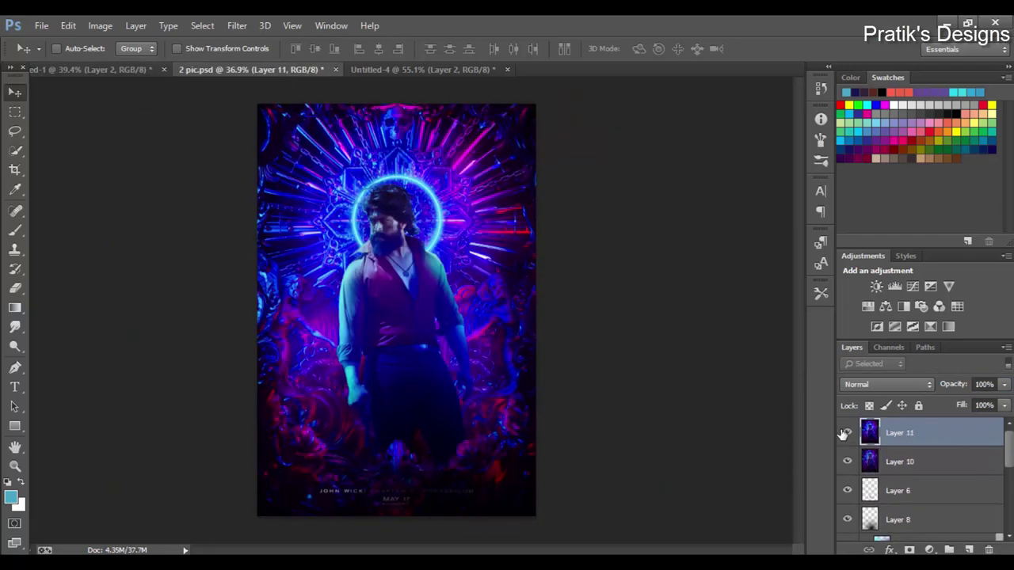